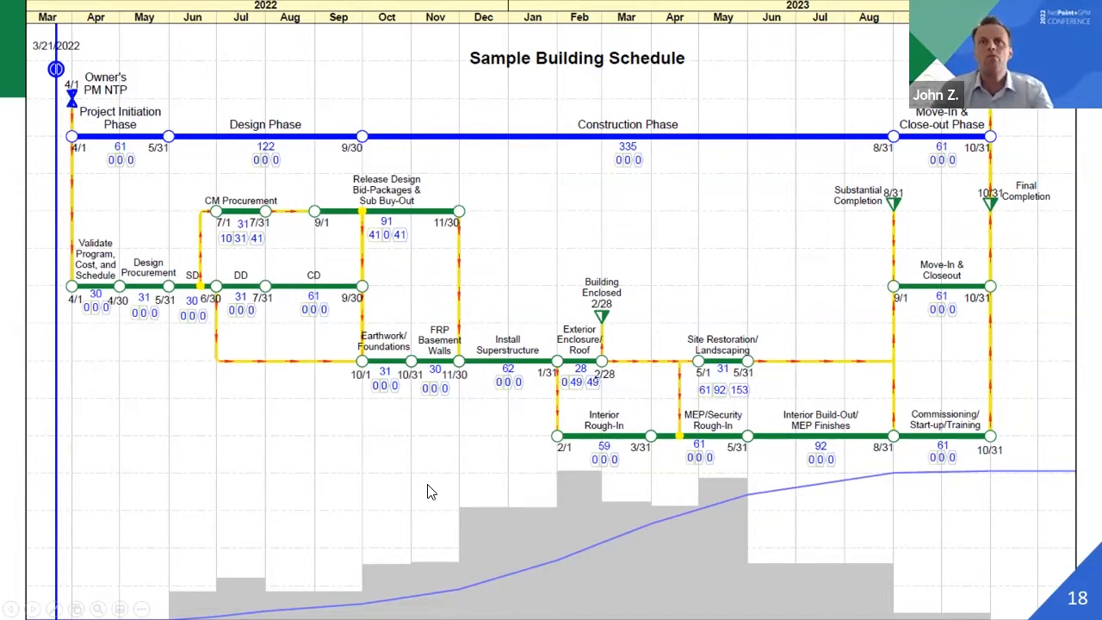
Switch to NetPoint and check the activity IDs of Install Superstructure, Site Restoration/Landscaping and CD in their properties
{"action": "key", "text": "alt+Tab"}
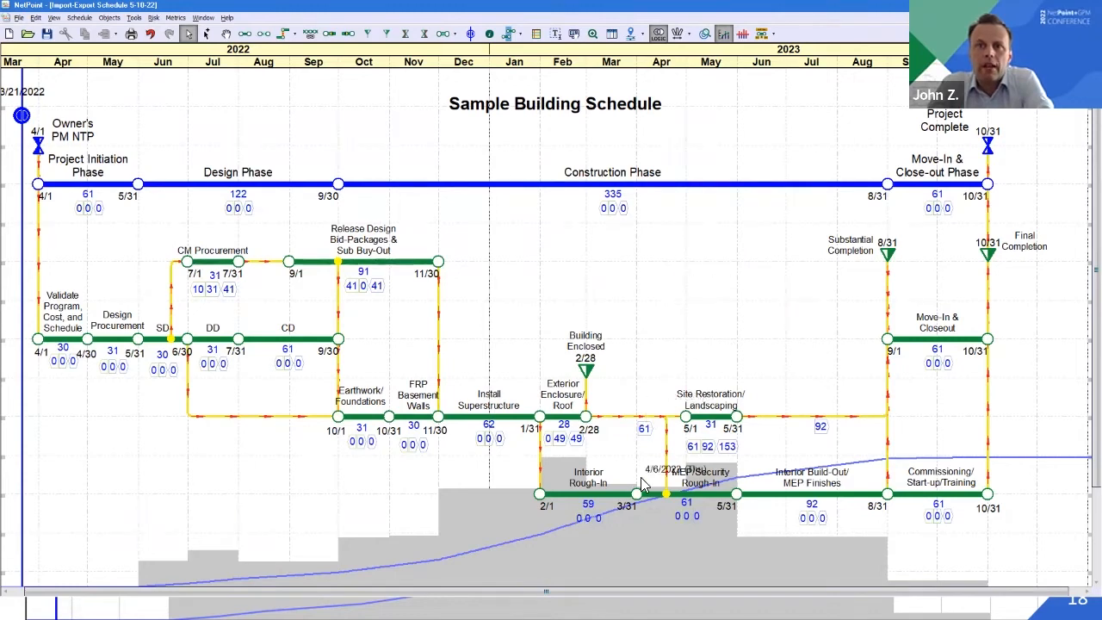
{"action": "double_click", "coordinate": [509, 419]}
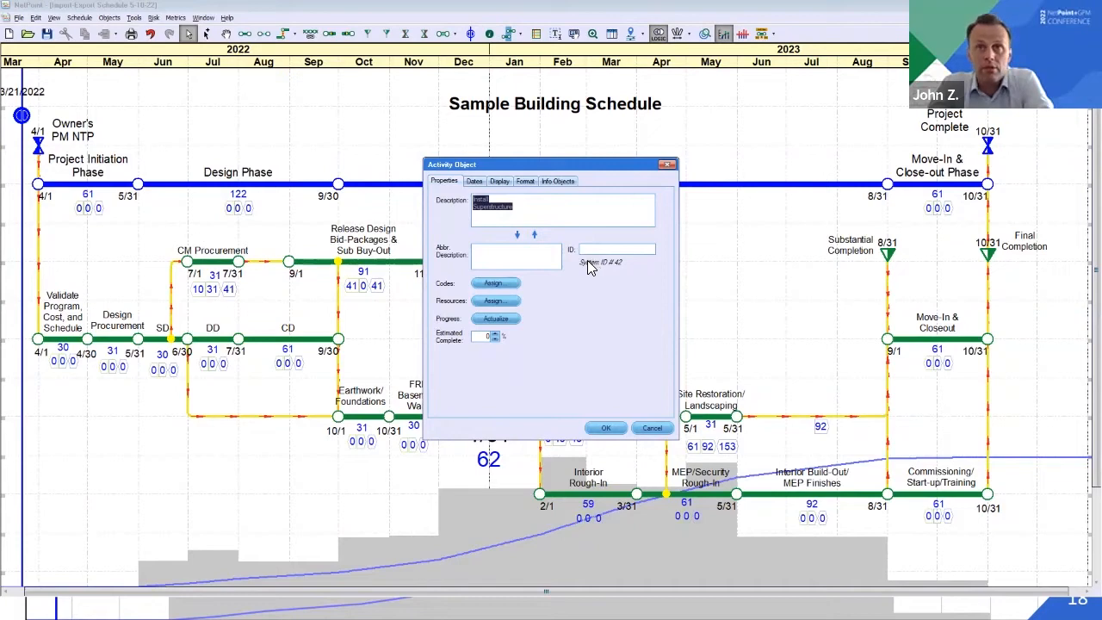
{"action": "left_click", "coordinate": [653, 428]}
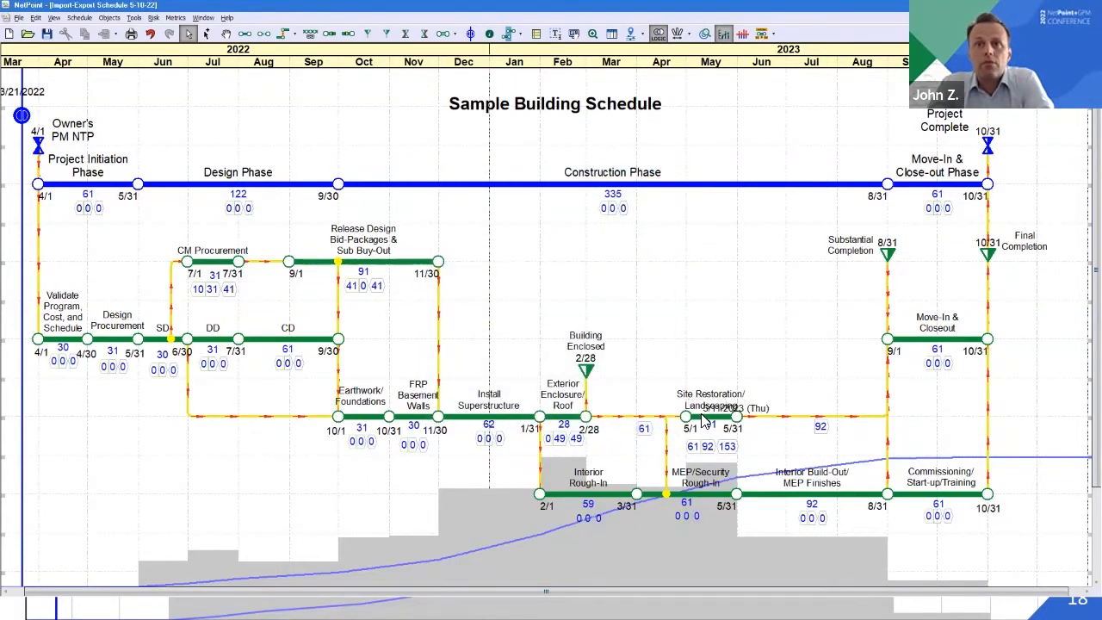
{"action": "double_click", "coordinate": [704, 420]}
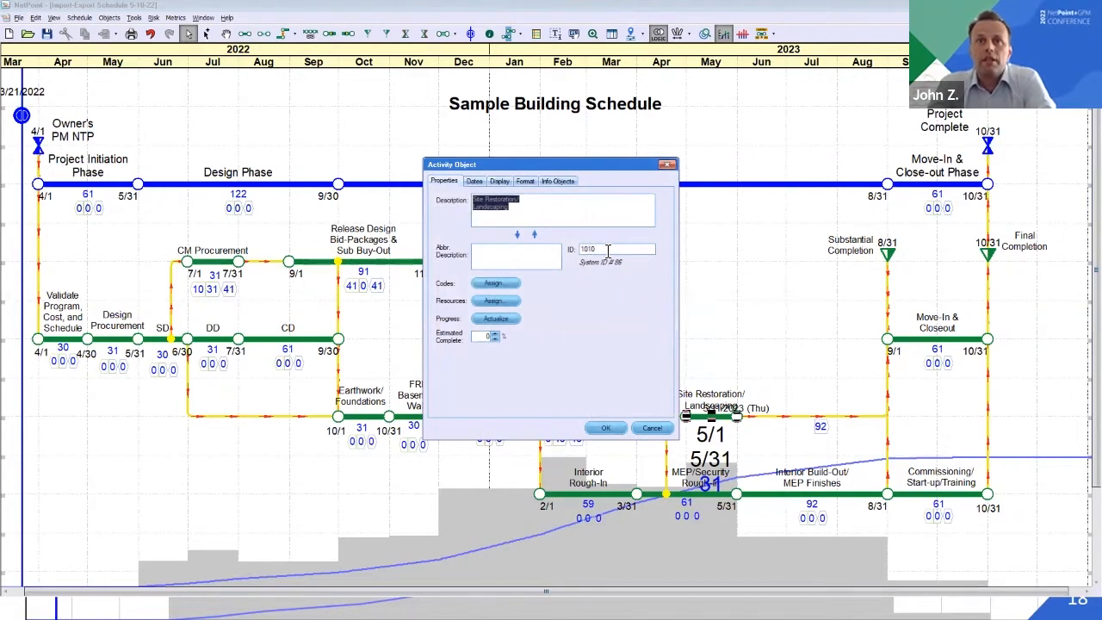
{"action": "left_click", "coordinate": [606, 428]}
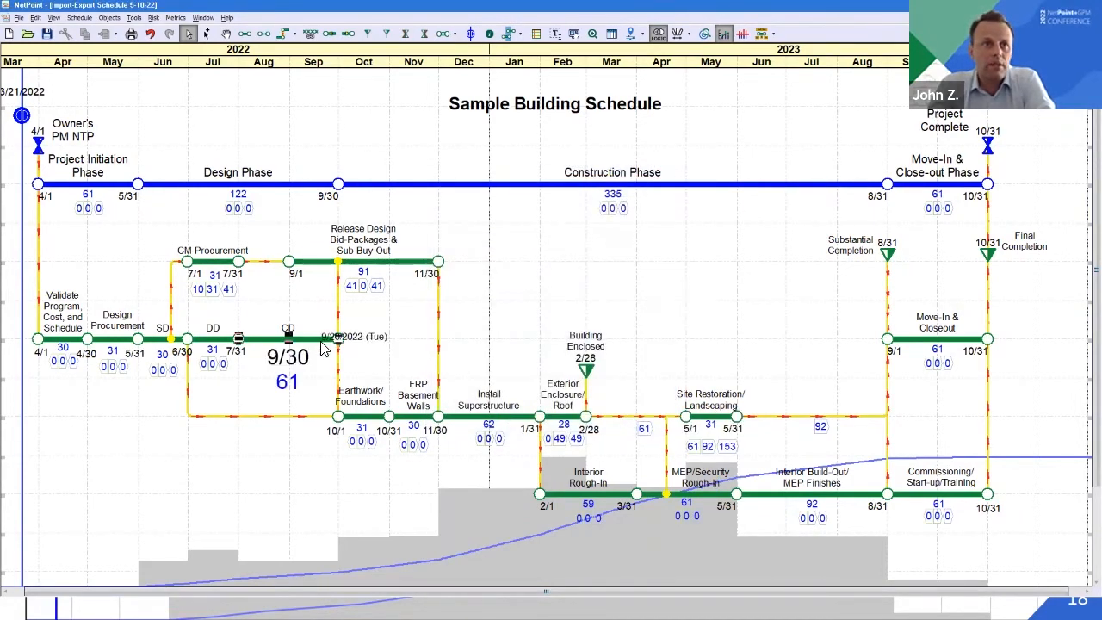
{"action": "double_click", "coordinate": [324, 348]}
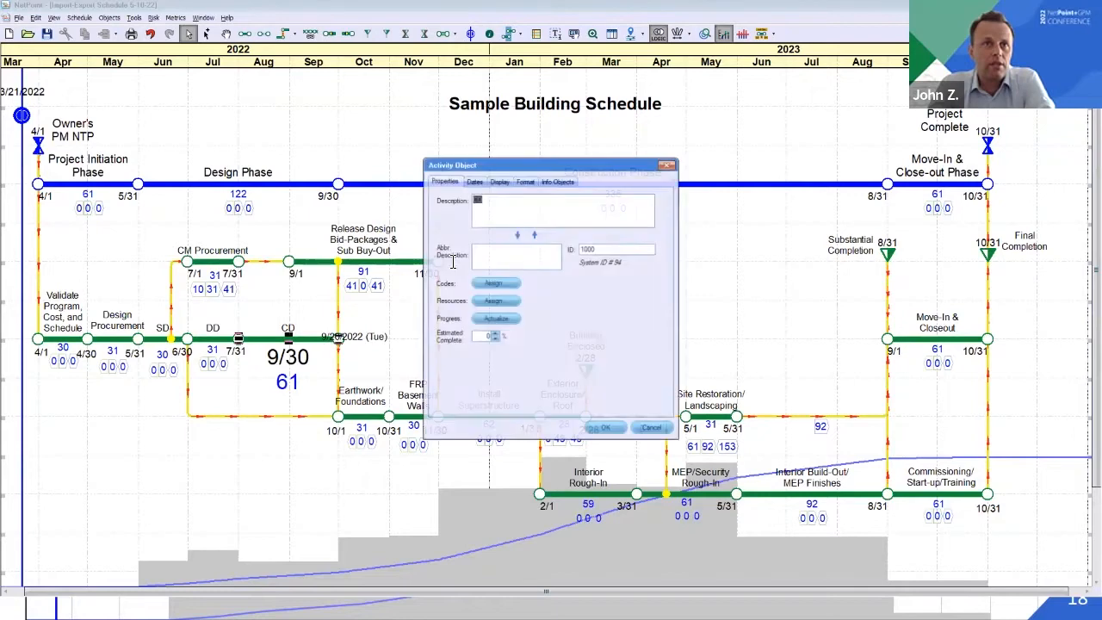
{"action": "left_click", "coordinate": [606, 428]}
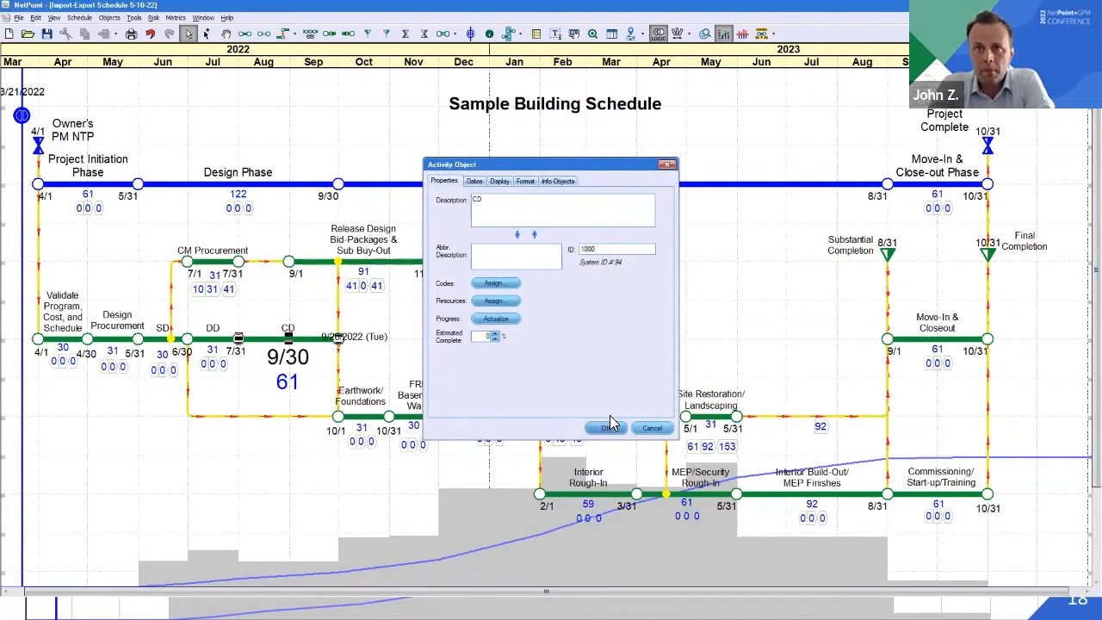
Shift the Site Restoration/Landscaping activity forward in time to run from 6/7 to 7/7 and check the resource histogram
{"action": "left_click", "coordinate": [711, 418]}
{"action": "key", "text": "Right"}
{"action": "key", "text": "Right"}
{"action": "key", "text": "Right"}
{"action": "key", "text": "Right"}
{"action": "key", "text": "Right"}
{"action": "key", "text": "Right"}
{"action": "key", "text": "Right"}
{"action": "key", "text": "Right"}
{"action": "key", "text": "Right"}
{"action": "key", "text": "Right"}
{"action": "key", "text": "Right"}
{"action": "key", "text": "Right"}
{"action": "key", "text": "Right"}
{"action": "key", "text": "Right"}
{"action": "key", "text": "Right"}
{"action": "key", "text": "Right"}
{"action": "key", "text": "Right"}
{"action": "key", "text": "Right"}
{"action": "key", "text": "Right"}
{"action": "key", "text": "Right"}
{"action": "key", "text": "Right"}
{"action": "key", "text": "Right"}
{"action": "key", "text": "Right"}
{"action": "key", "text": "Right"}
{"action": "key", "text": "Right"}
{"action": "key", "text": "Right"}
{"action": "key", "text": "Right"}
{"action": "key", "text": "Right"}
{"action": "key", "text": "Right"}
{"action": "key", "text": "Right"}
{"action": "key", "text": "Right"}
{"action": "key", "text": "Right"}
{"action": "key", "text": "Right"}
{"action": "key", "text": "Right"}
{"action": "key", "text": "Right"}
{"action": "key", "text": "Right"}
{"action": "key", "text": "Right"}
{"action": "scroll", "coordinate": [713, 324], "scroll_direction": "down", "scroll_amount": 2}
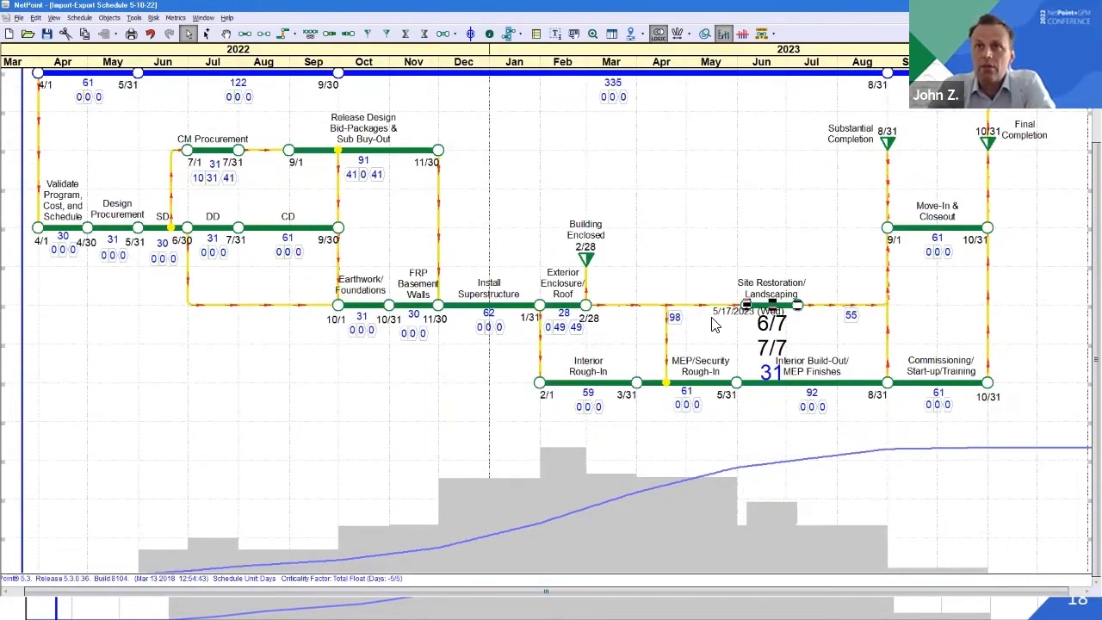
{"action": "left_click", "coordinate": [746, 229]}
{"action": "scroll", "coordinate": [746, 229], "scroll_direction": "up", "scroll_amount": 1}
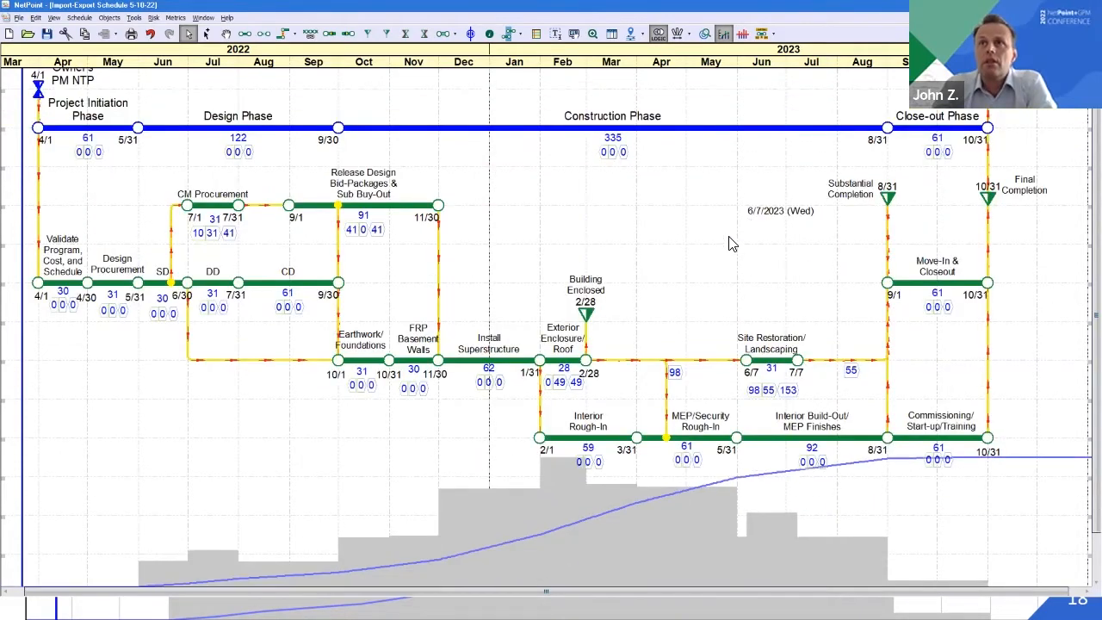
{"action": "scroll", "coordinate": [743, 221], "scroll_direction": "up", "scroll_amount": 1}
Shift the Site Restoration/Landscaping activity back in time to run from 5/25 to 6/24
{"action": "left_click", "coordinate": [772, 387]}
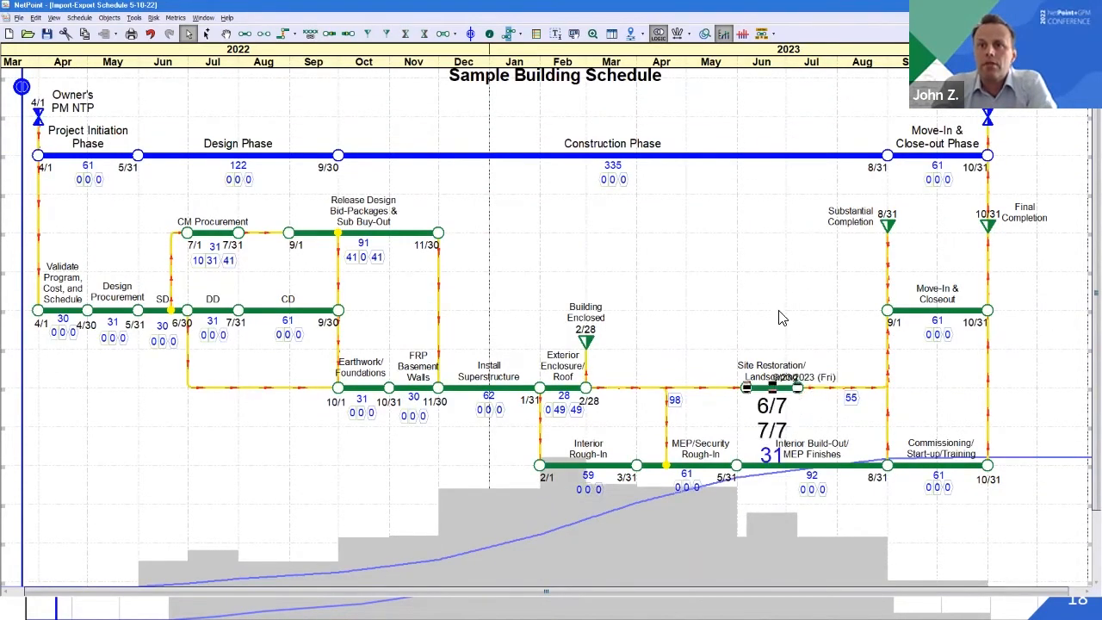
{"action": "key", "text": "Left"}
{"action": "key", "text": "Left"}
{"action": "key", "text": "Left"}
{"action": "key", "text": "Left"}
{"action": "key", "text": "Left"}
{"action": "key", "text": "Left"}
{"action": "key", "text": "Left"}
{"action": "key", "text": "Left"}
{"action": "key", "text": "Left"}
{"action": "key", "text": "Left"}
{"action": "key", "text": "Left"}
{"action": "key", "text": "Left"}
{"action": "key", "text": "Left"}
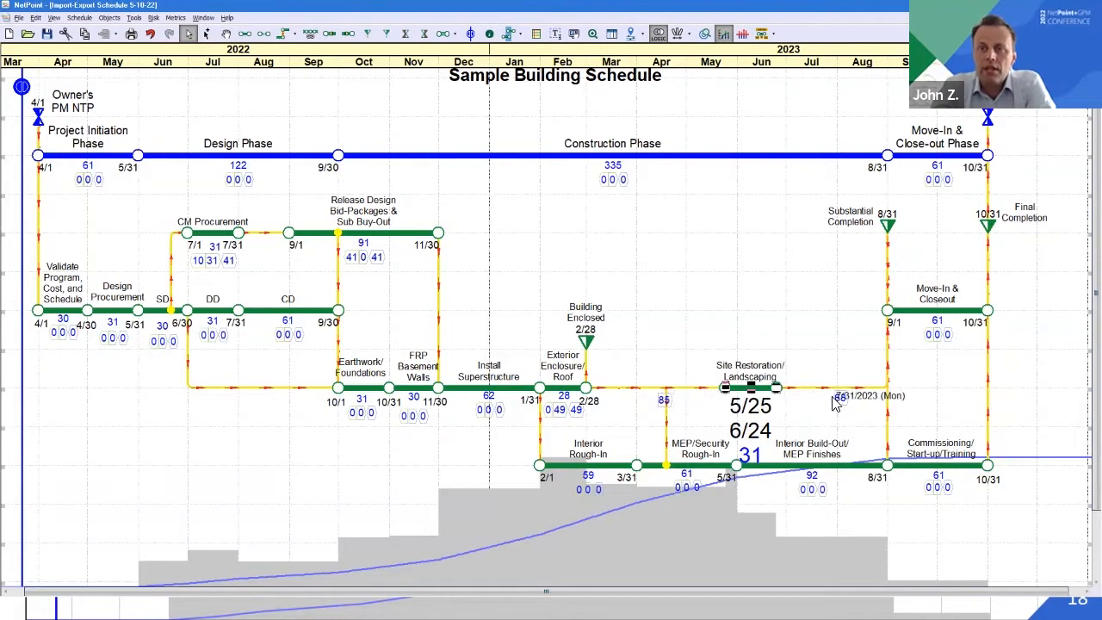
{"action": "left_click", "coordinate": [726, 431]}
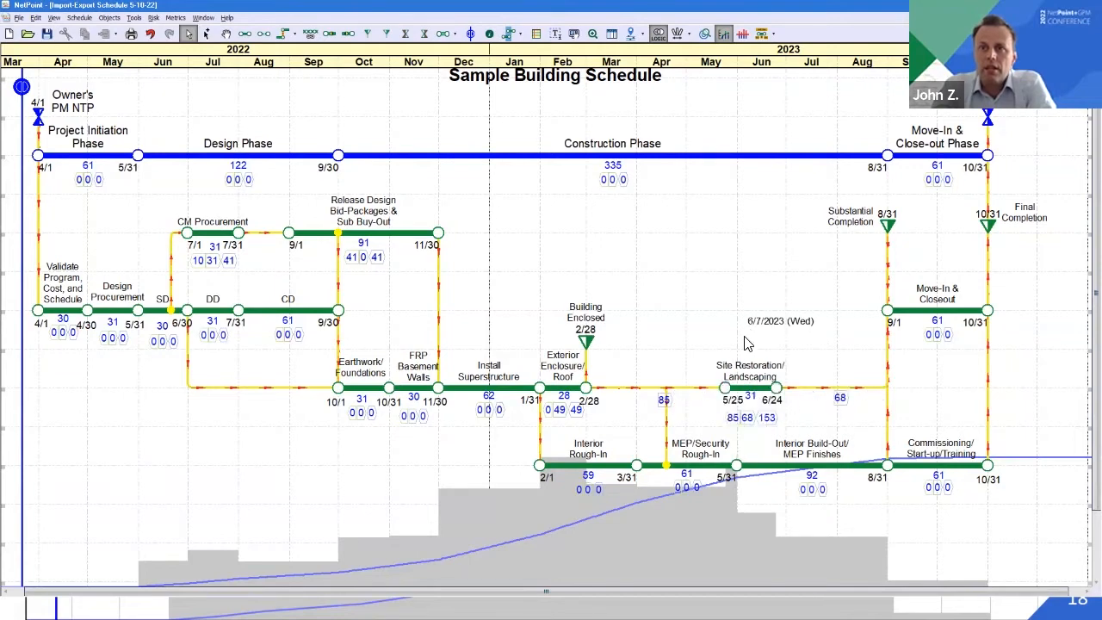
Return the Site Restoration/Landscaping activity to its 5/1 start and 5/31 finish, and deselect it
{"action": "left_click", "coordinate": [763, 388]}
{"action": "key", "text": "Left"}
{"action": "key", "text": "Left"}
{"action": "key", "text": "Left"}
{"action": "key", "text": "Left"}
{"action": "key", "text": "Left"}
{"action": "key", "text": "Left"}
{"action": "key", "text": "Left"}
{"action": "key", "text": "Left"}
{"action": "key", "text": "Left"}
{"action": "key", "text": "Left"}
{"action": "key", "text": "Left"}
{"action": "key", "text": "Left"}
{"action": "key", "text": "Left"}
{"action": "key", "text": "Left"}
{"action": "key", "text": "Left"}
{"action": "key", "text": "Left"}
{"action": "key", "text": "Left"}
{"action": "key", "text": "Left"}
{"action": "key", "text": "Left"}
{"action": "key", "text": "Left"}
{"action": "key", "text": "Left"}
{"action": "key", "text": "Left"}
{"action": "key", "text": "Left"}
{"action": "key", "text": "Left"}
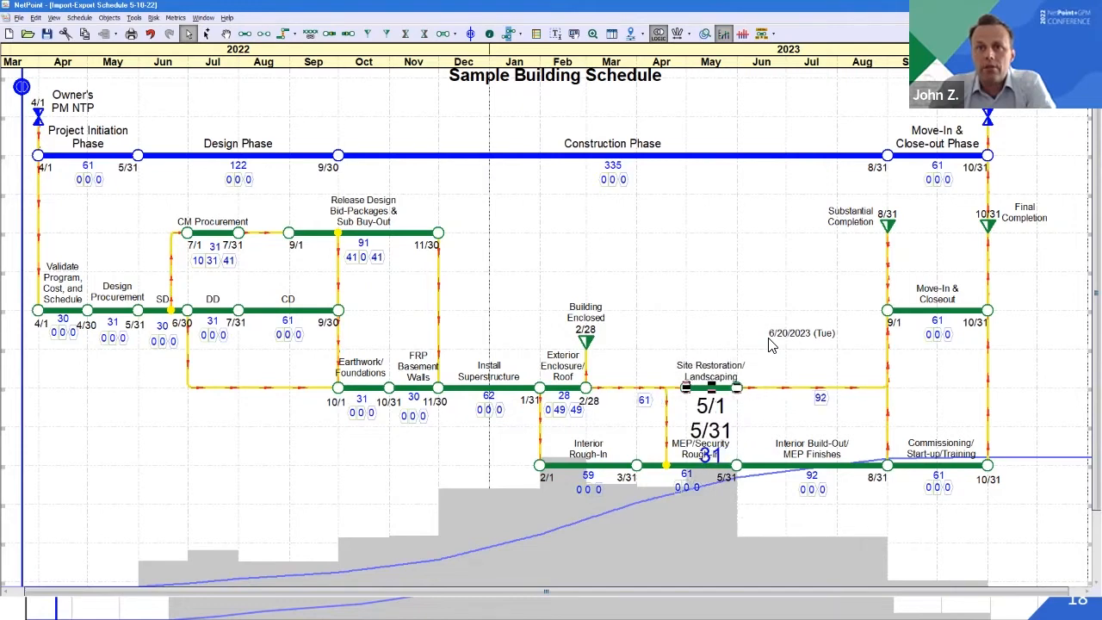
{"action": "left_click", "coordinate": [744, 284]}
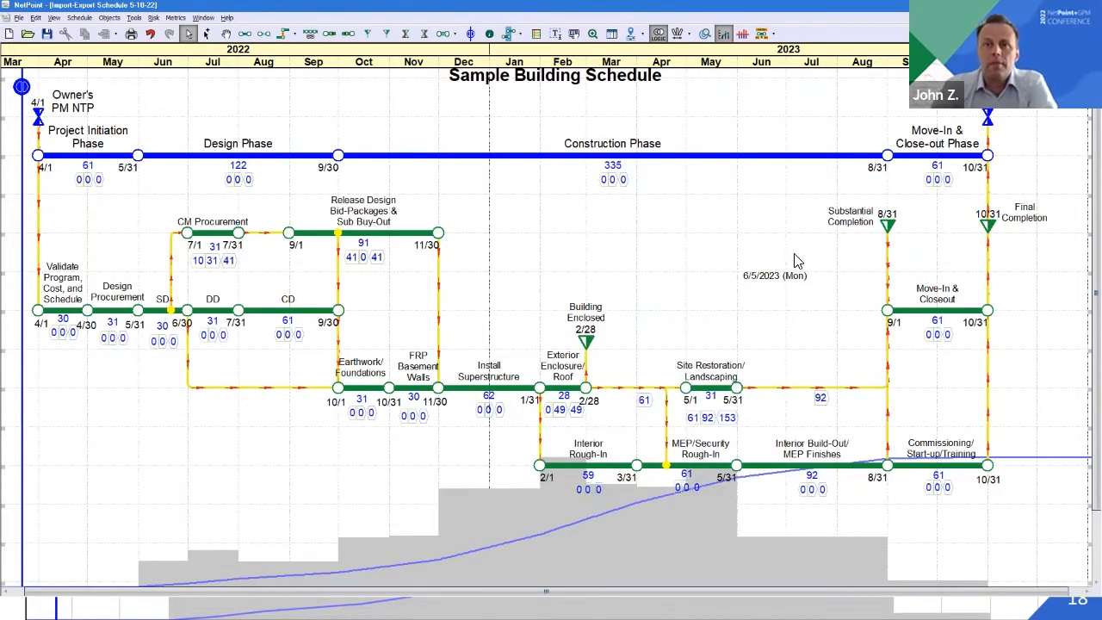
Open the Codes Manager over the schedule and expand the NPTPhase and Multiple Code entries to show their values
{"action": "left_click", "coordinate": [131, 18]}
{"action": "left_click", "coordinate": [158, 73]}
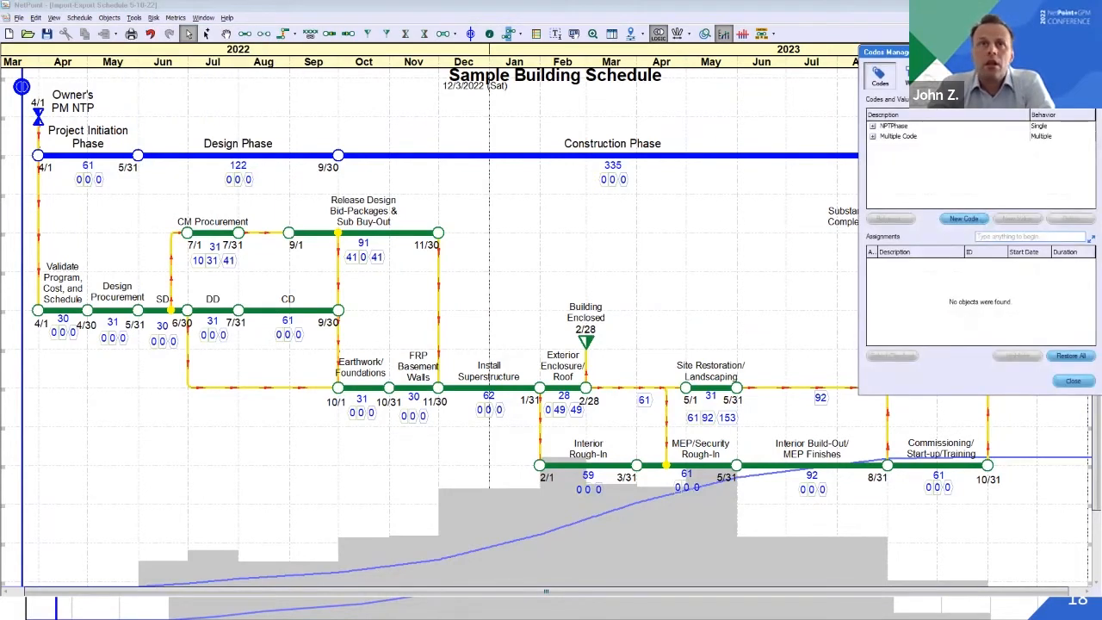
{"action": "left_click_drag", "start_coordinate": [939, 54], "coordinate": [537, 98]}
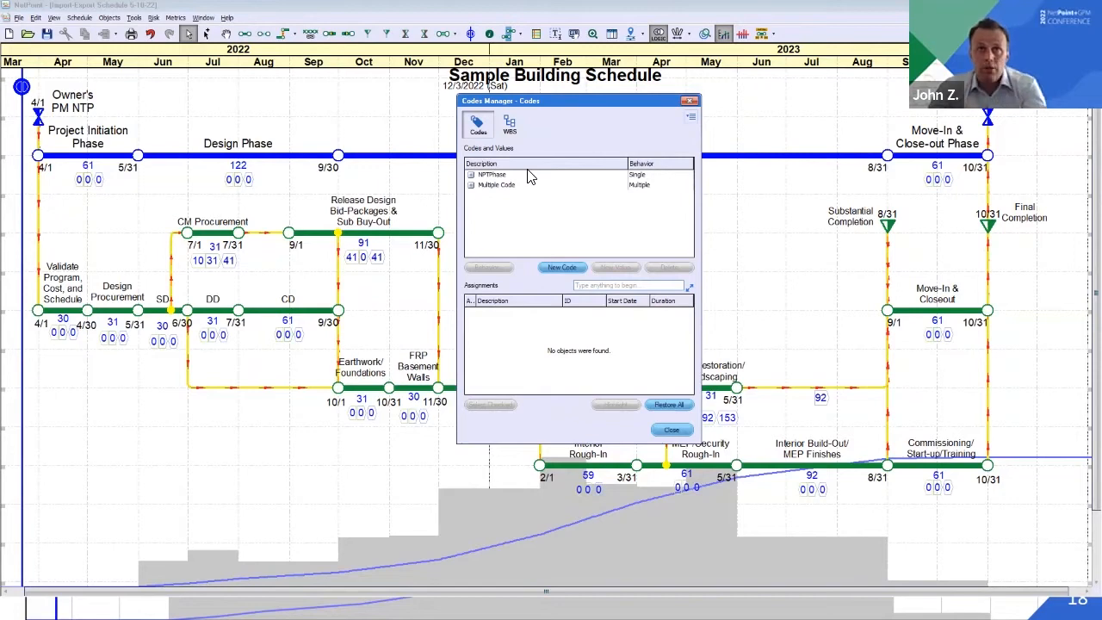
{"action": "left_click", "coordinate": [471, 176]}
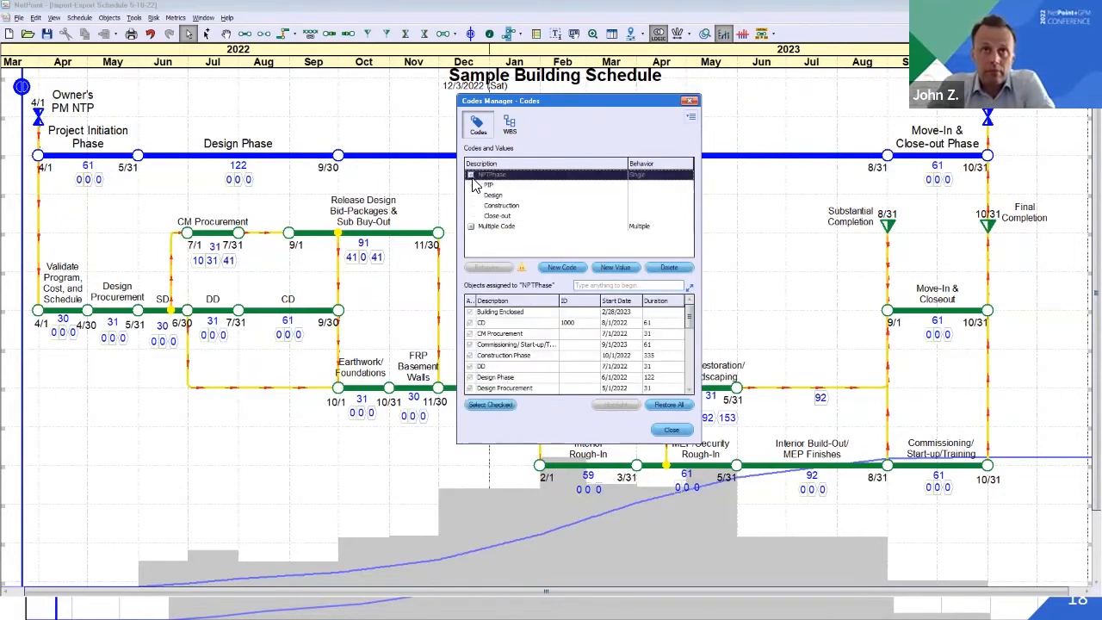
{"action": "left_click", "coordinate": [471, 227]}
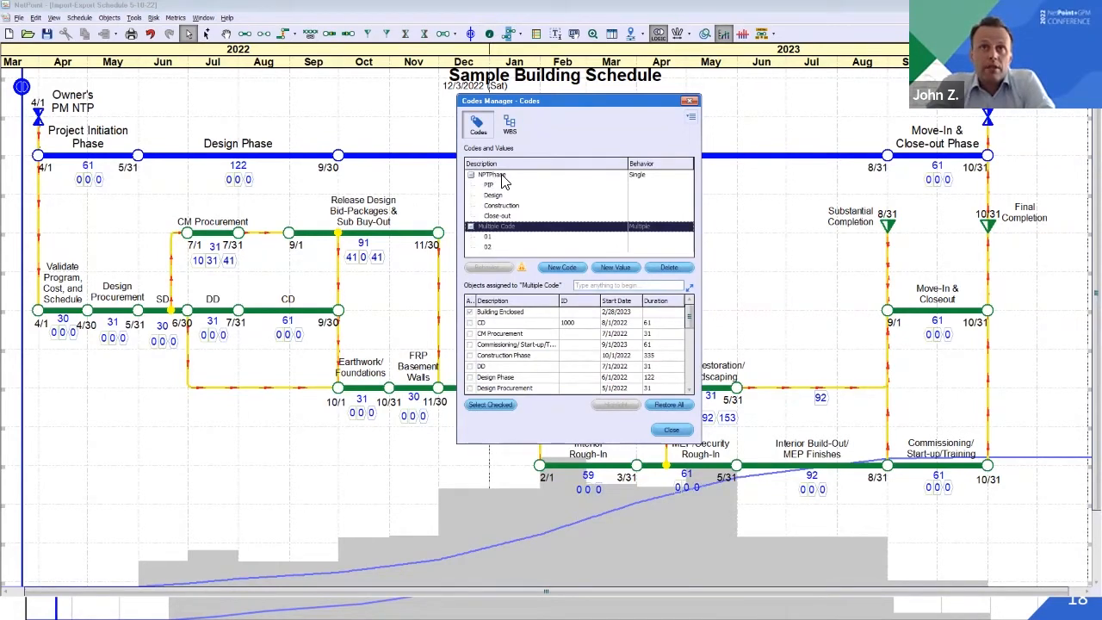
Review the objects assigned to the NPTPhase code and its values PIP, Design, Construction and Close-out
{"action": "left_click", "coordinate": [504, 176]}
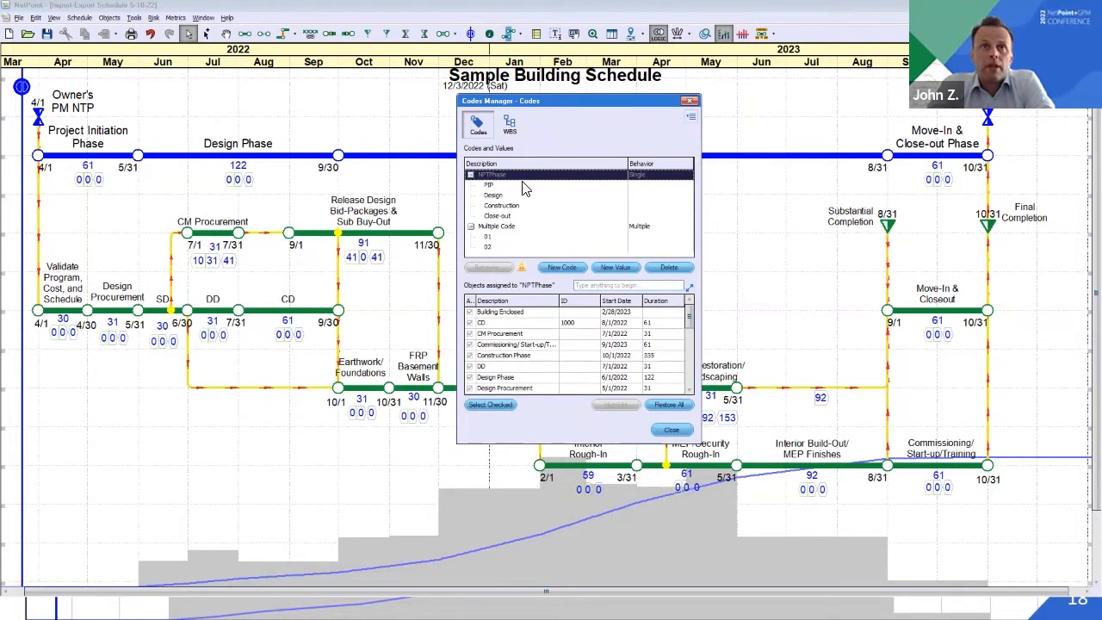
{"action": "left_click", "coordinate": [491, 185]}
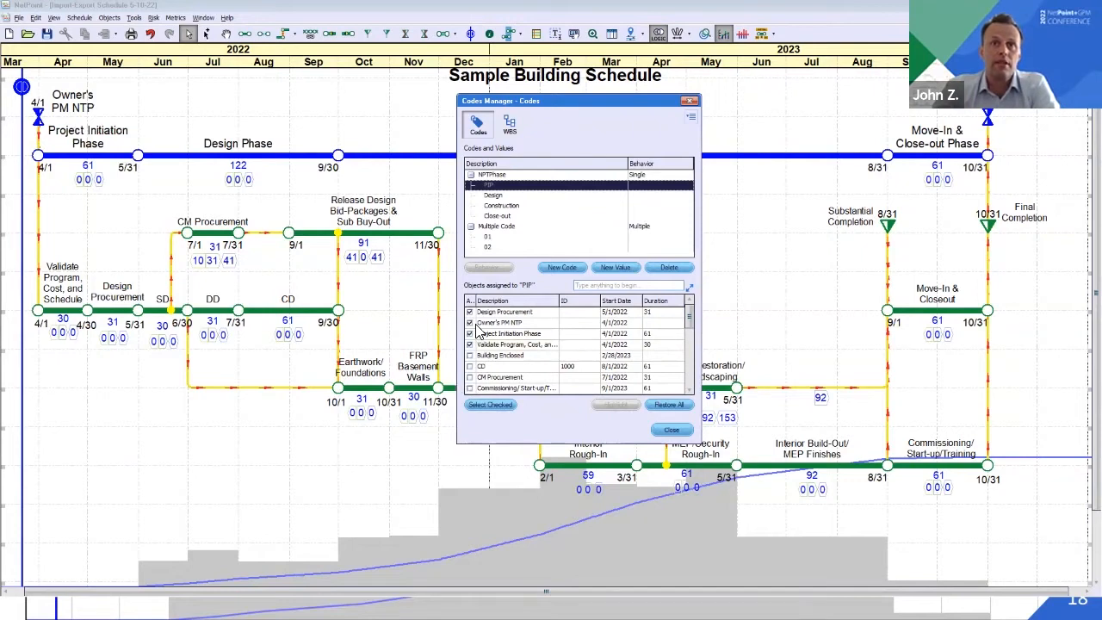
{"action": "left_click", "coordinate": [495, 196]}
{"action": "left_click", "coordinate": [494, 206]}
{"action": "left_click", "coordinate": [497, 216]}
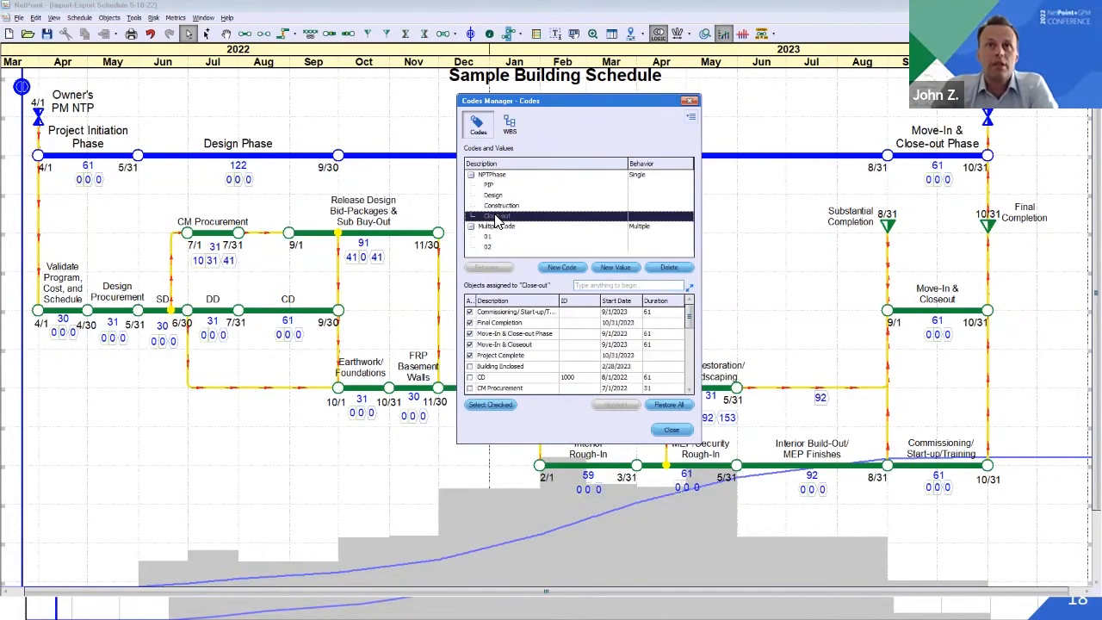
Review the objects assigned to Multiple Code and its values 01 and 02, and close the Codes Manager
{"action": "left_click", "coordinate": [503, 227]}
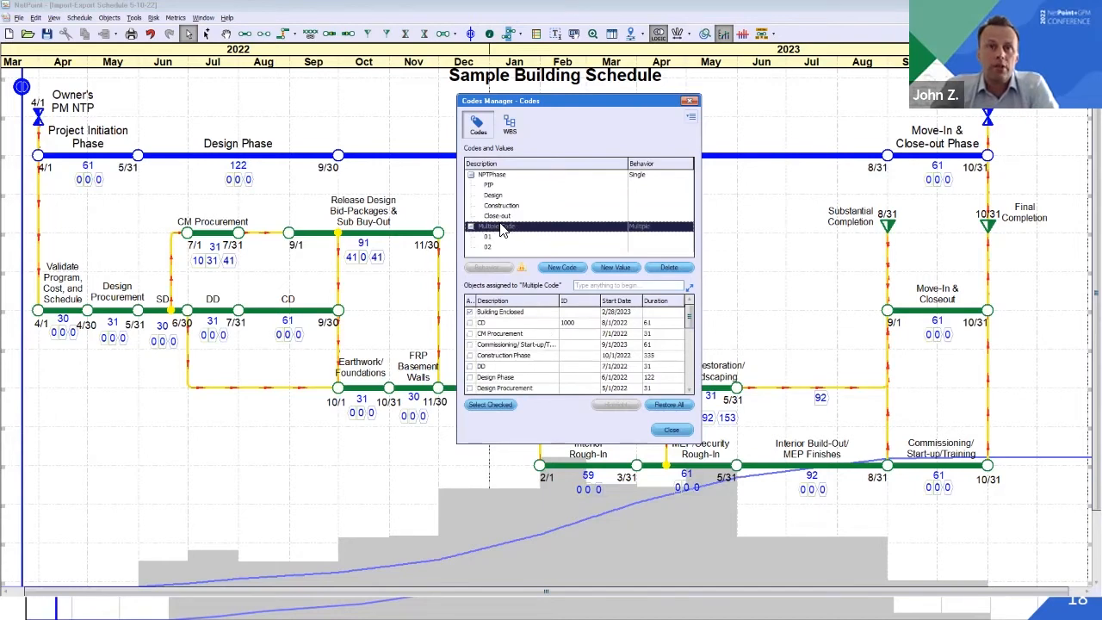
{"action": "left_click", "coordinate": [496, 237]}
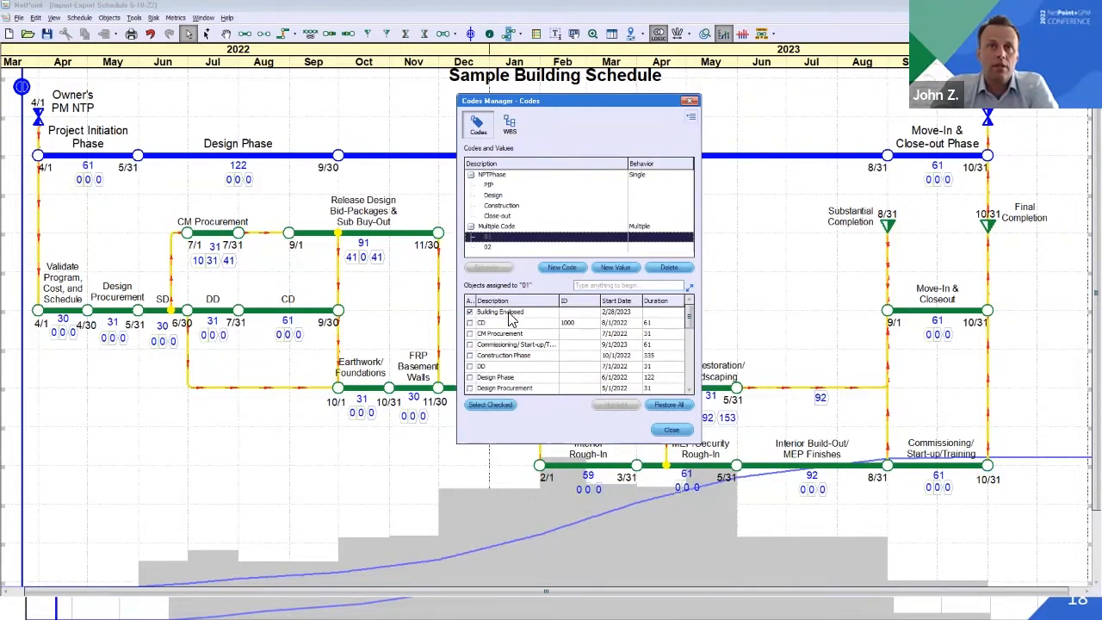
{"action": "left_click", "coordinate": [489, 247]}
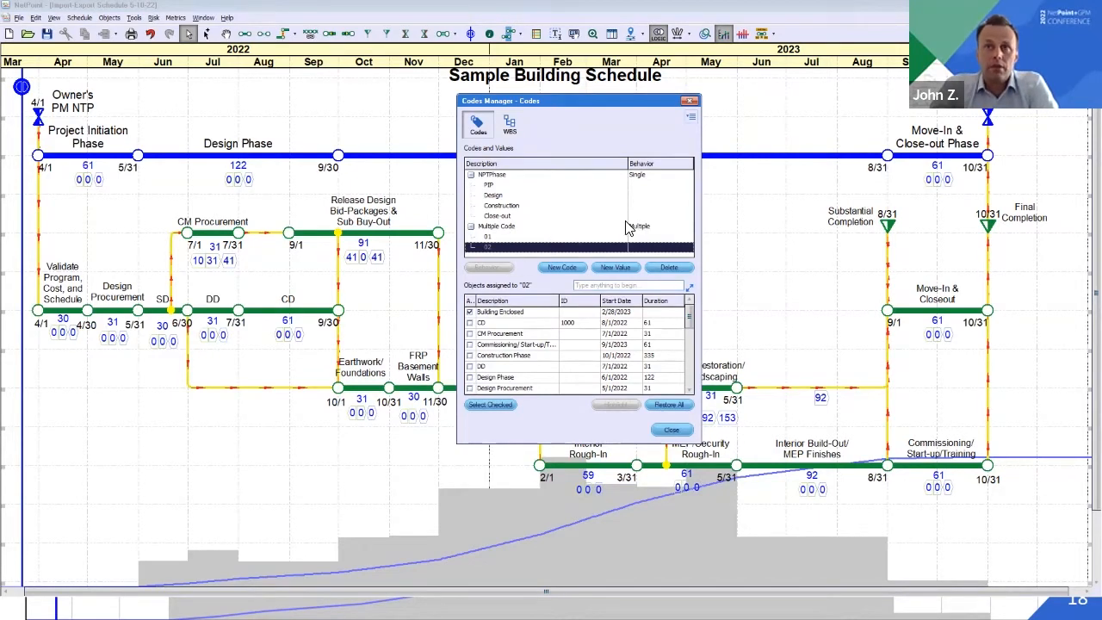
{"action": "left_click", "coordinate": [515, 229]}
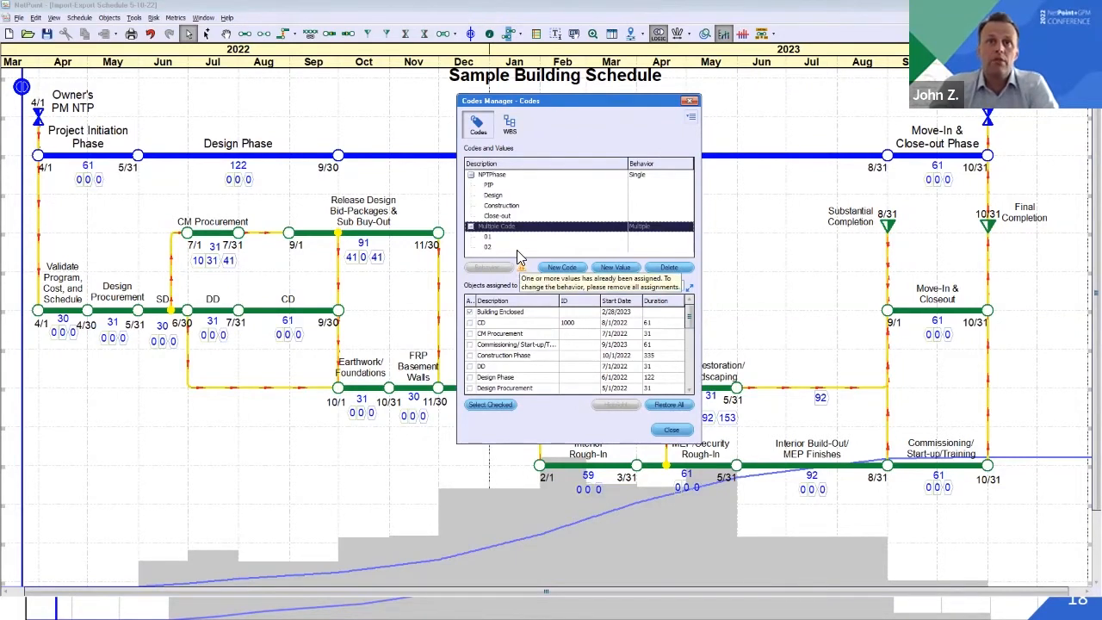
{"action": "left_click", "coordinate": [496, 239]}
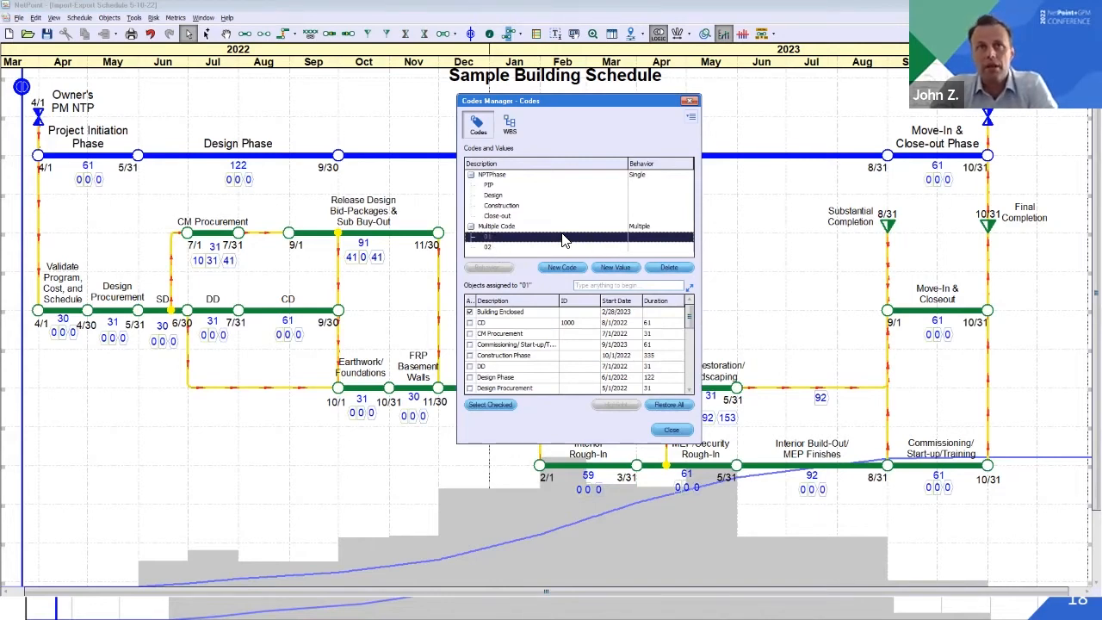
{"action": "left_click", "coordinate": [510, 227]}
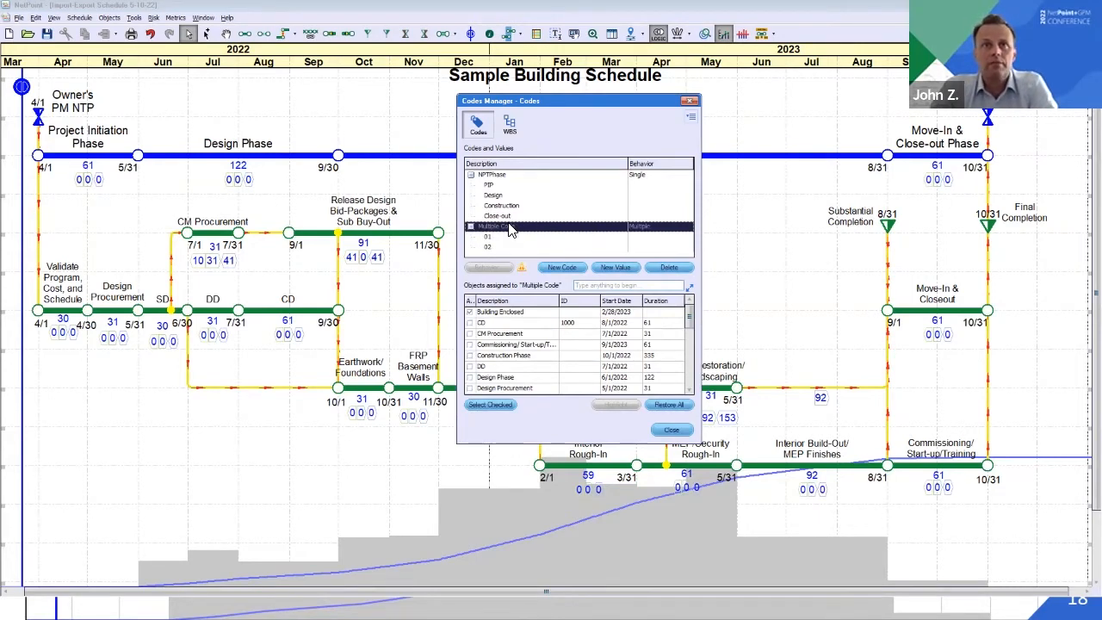
{"action": "left_click", "coordinate": [691, 102]}
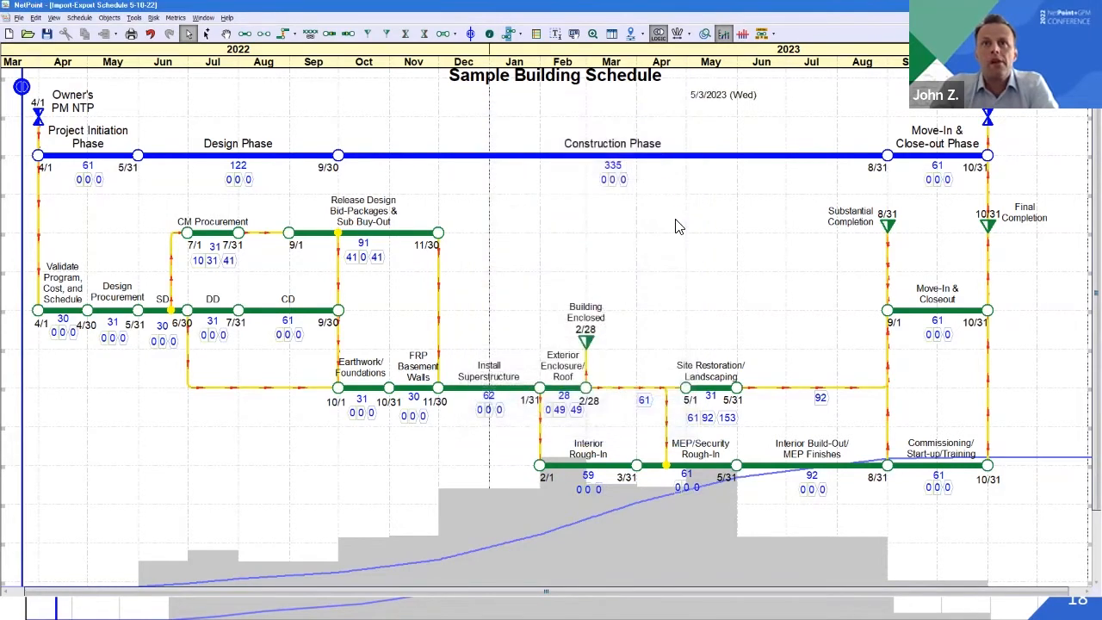
Open the Site Restoration/Landscaping activity's properties and check which code values are assigned to it
{"action": "double_click", "coordinate": [708, 388]}
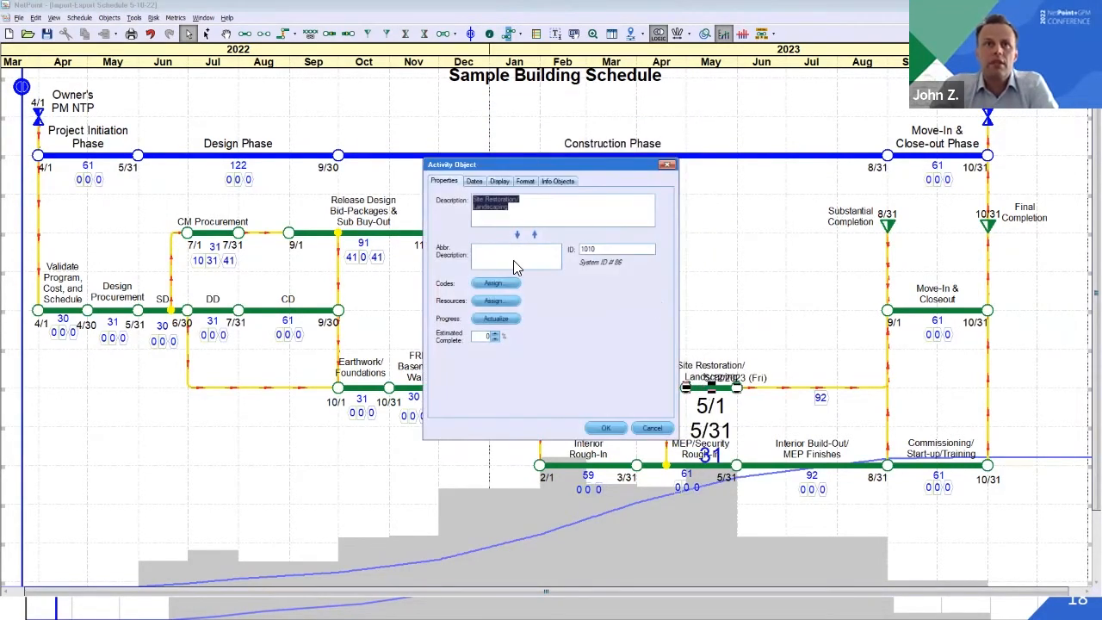
{"action": "left_click", "coordinate": [508, 285]}
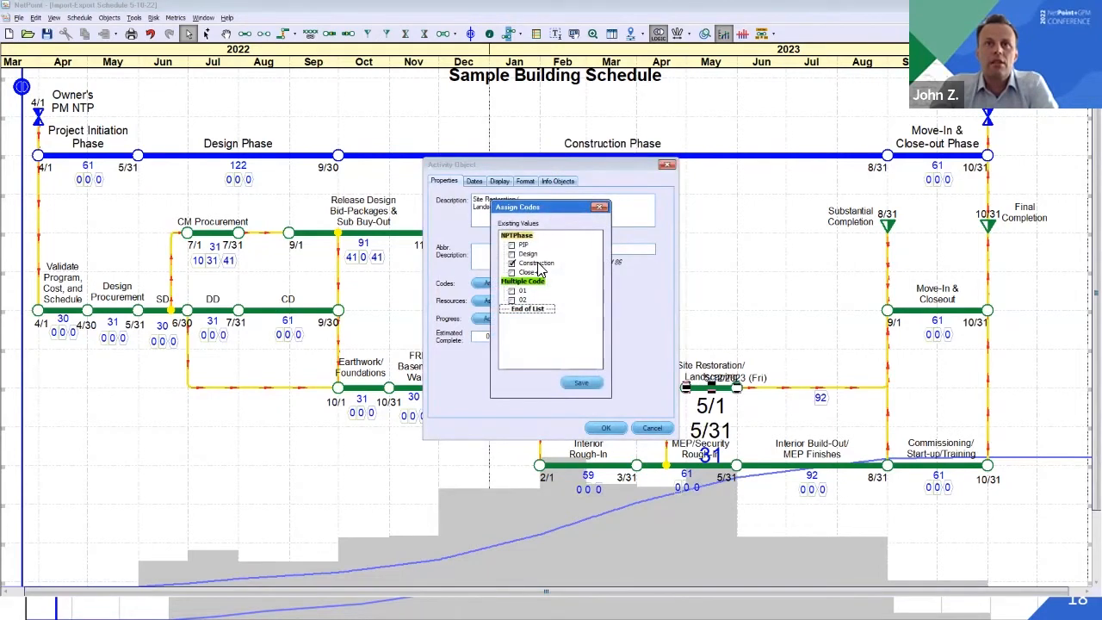
{"action": "left_click", "coordinate": [600, 208]}
Inspect the activity's Budget resource assignment and its distribution options, keeping per Duration
{"action": "left_click", "coordinate": [512, 301]}
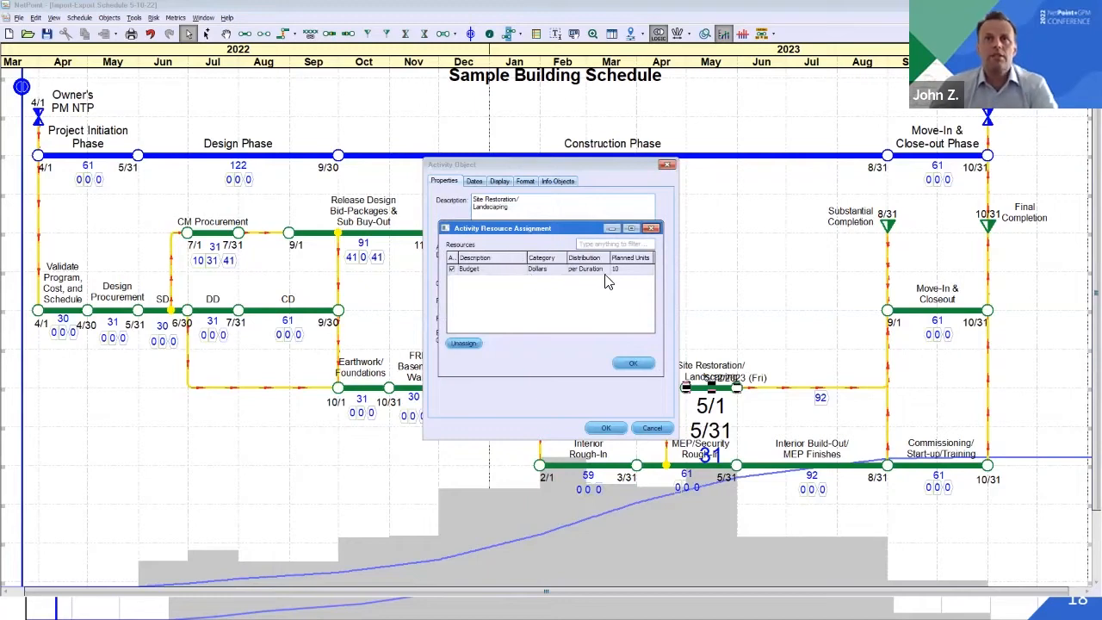
{"action": "left_click", "coordinate": [591, 274]}
{"action": "left_click", "coordinate": [591, 274]}
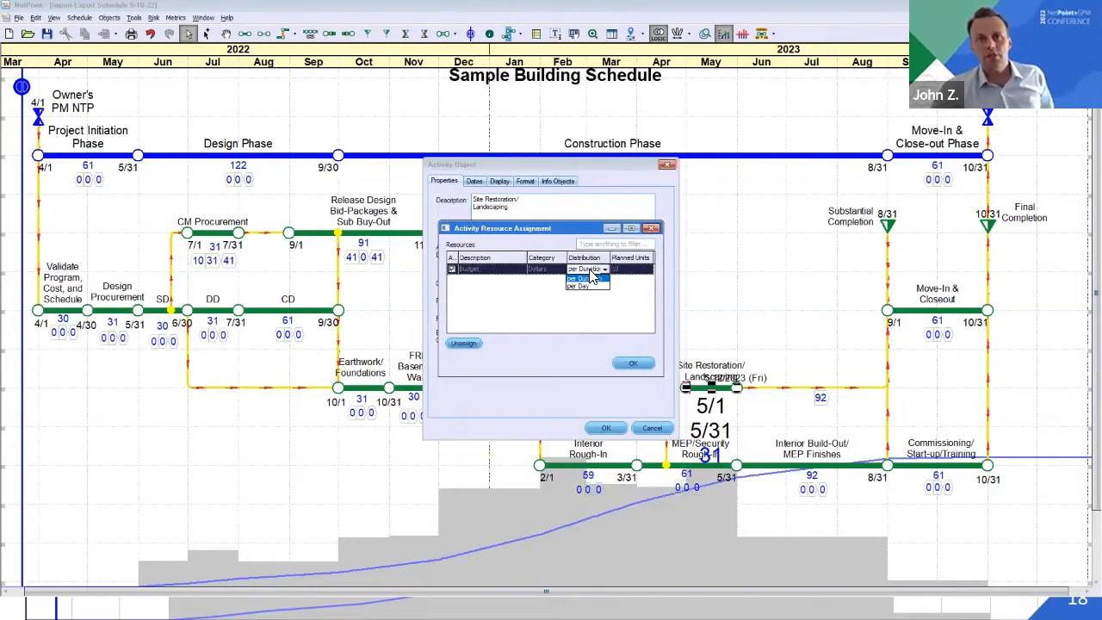
{"action": "left_click", "coordinate": [592, 274]}
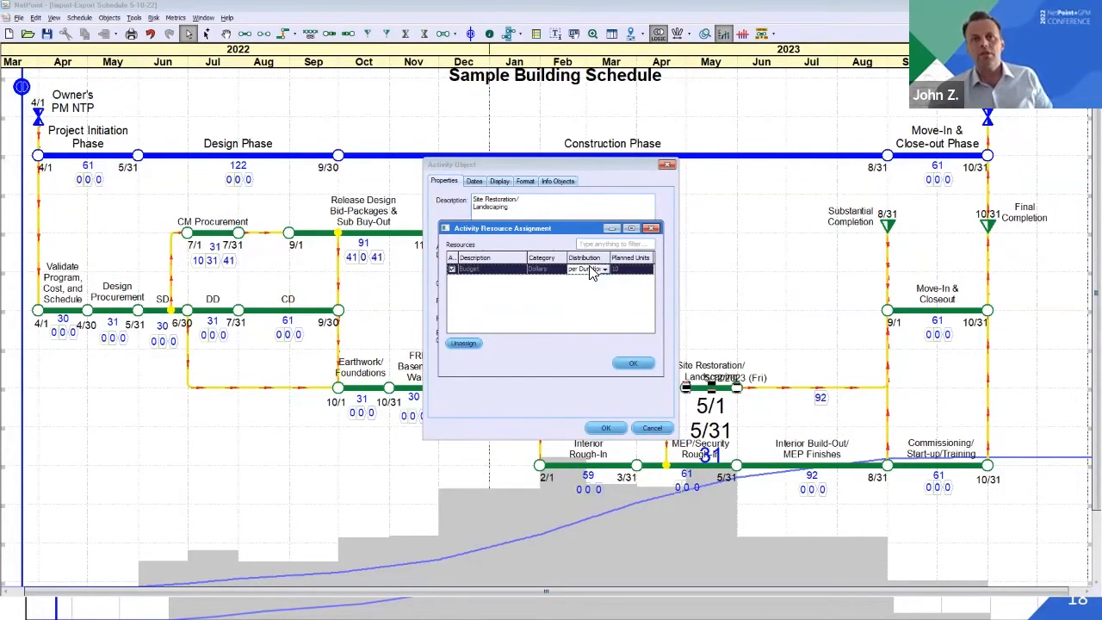
{"action": "left_click", "coordinate": [595, 294]}
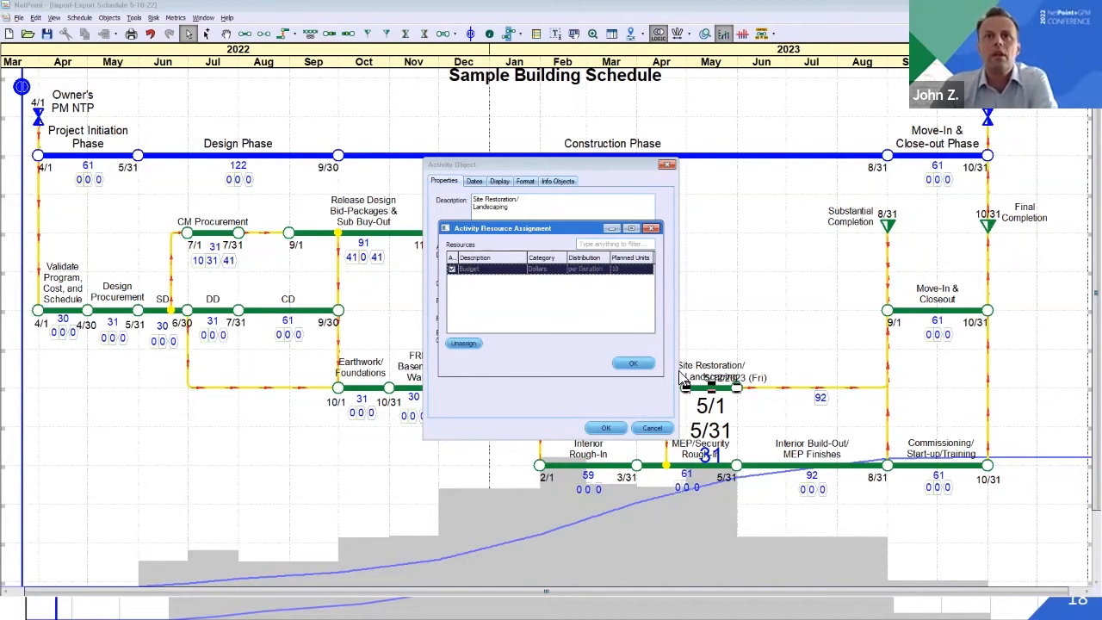
{"action": "left_click", "coordinate": [634, 365]}
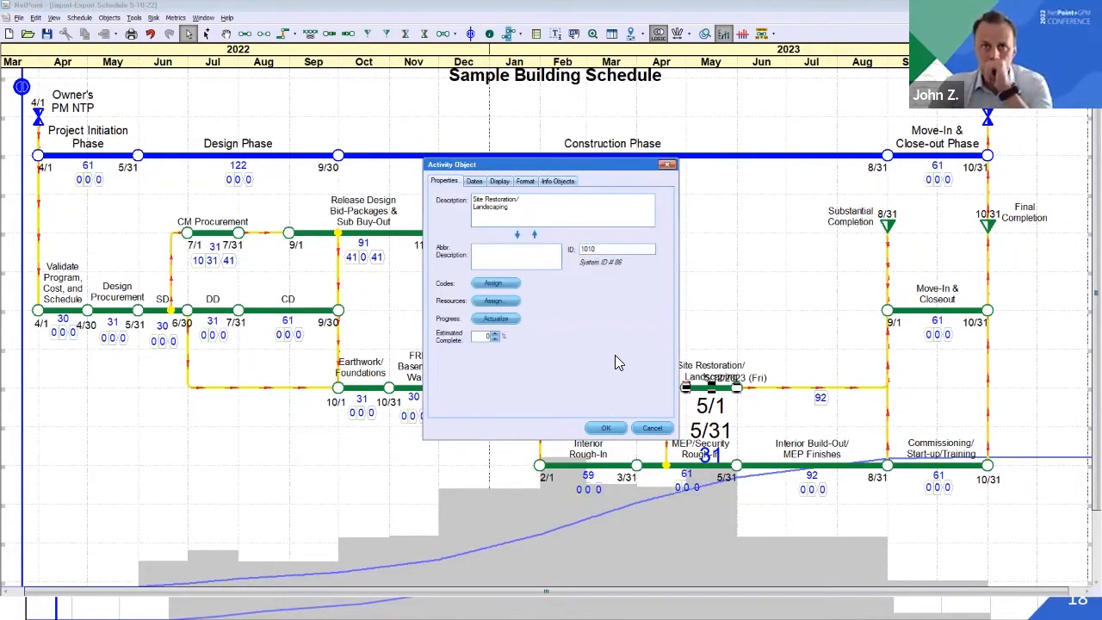
Close the activity's properties and set up a Primavera P6 (XER) export with the project ID Sample5-12-22
{"action": "left_click", "coordinate": [608, 431]}
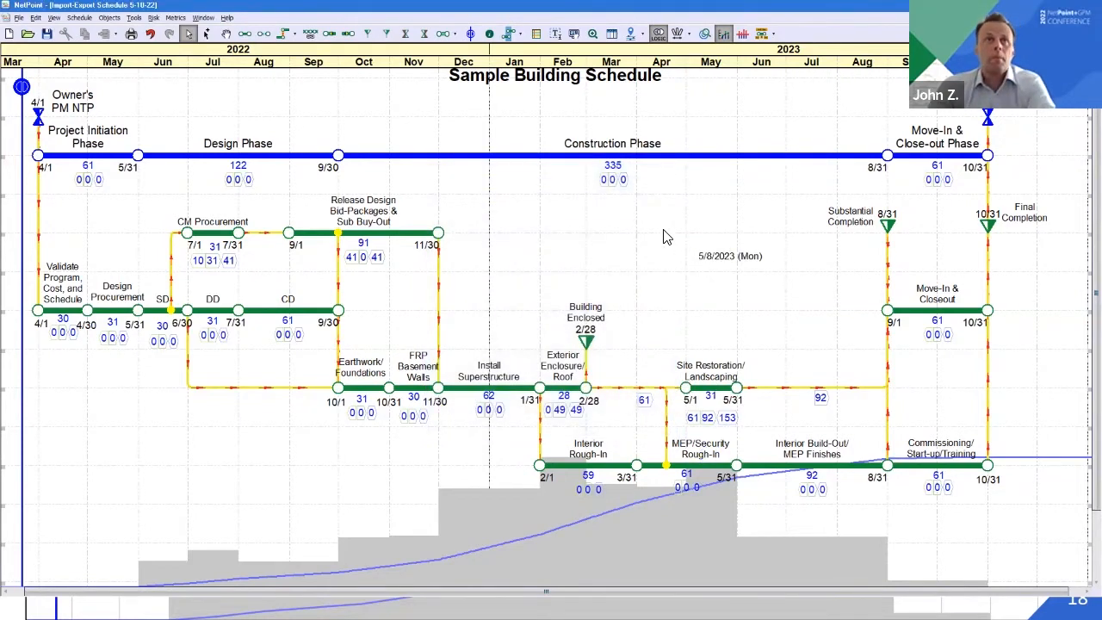
{"action": "left_click", "coordinate": [19, 17]}
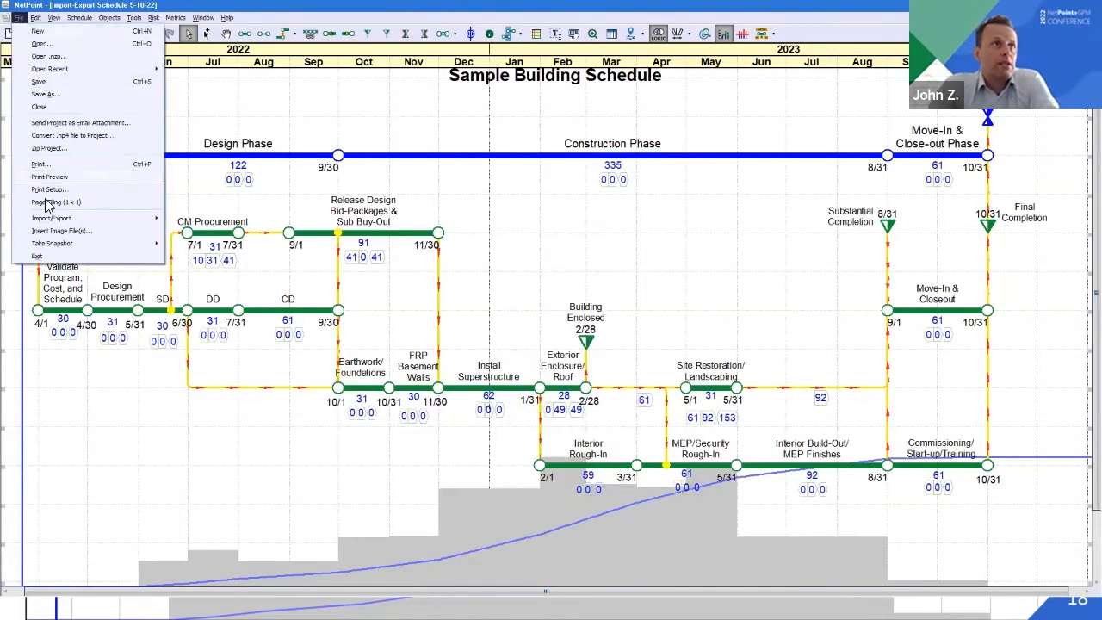
{"action": "mouse_move", "coordinate": [50, 220]}
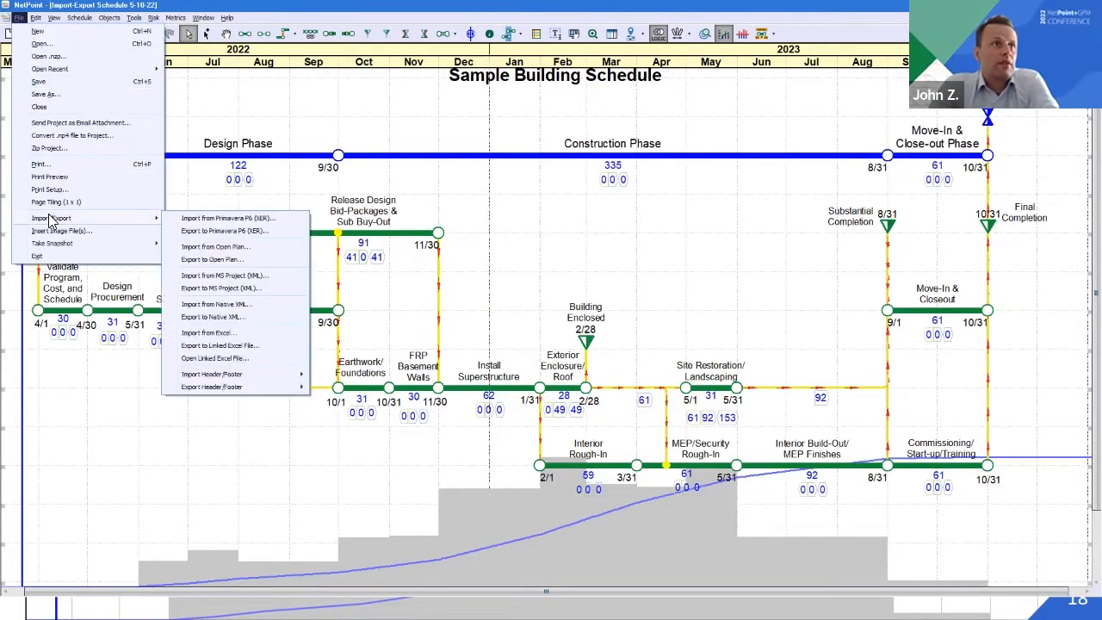
{"action": "left_click", "coordinate": [211, 231]}
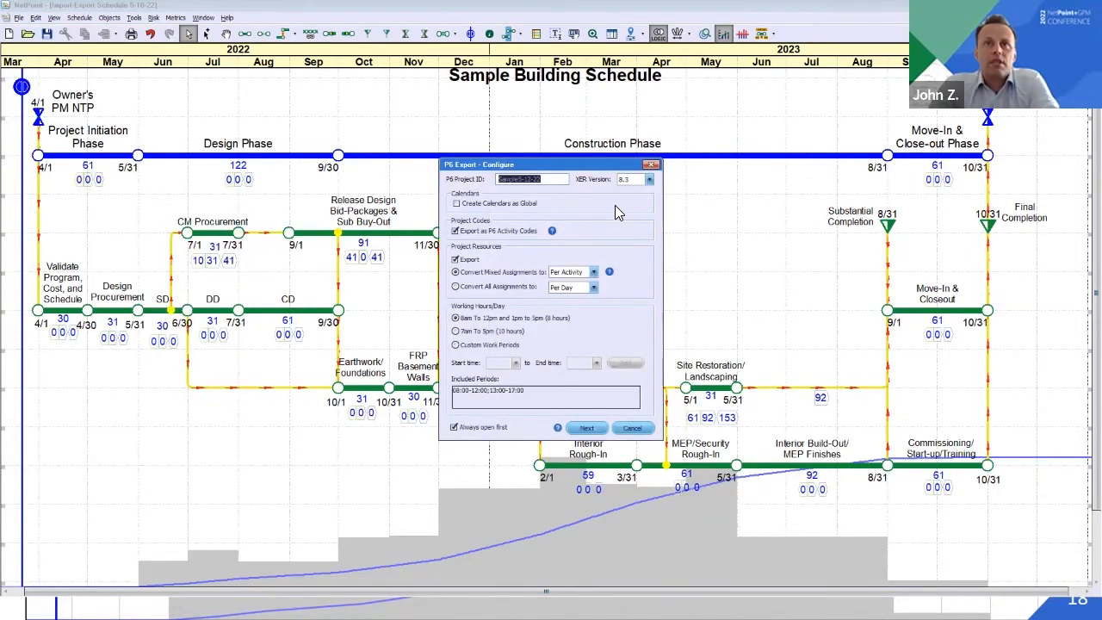
{"action": "left_click", "coordinate": [550, 181]}
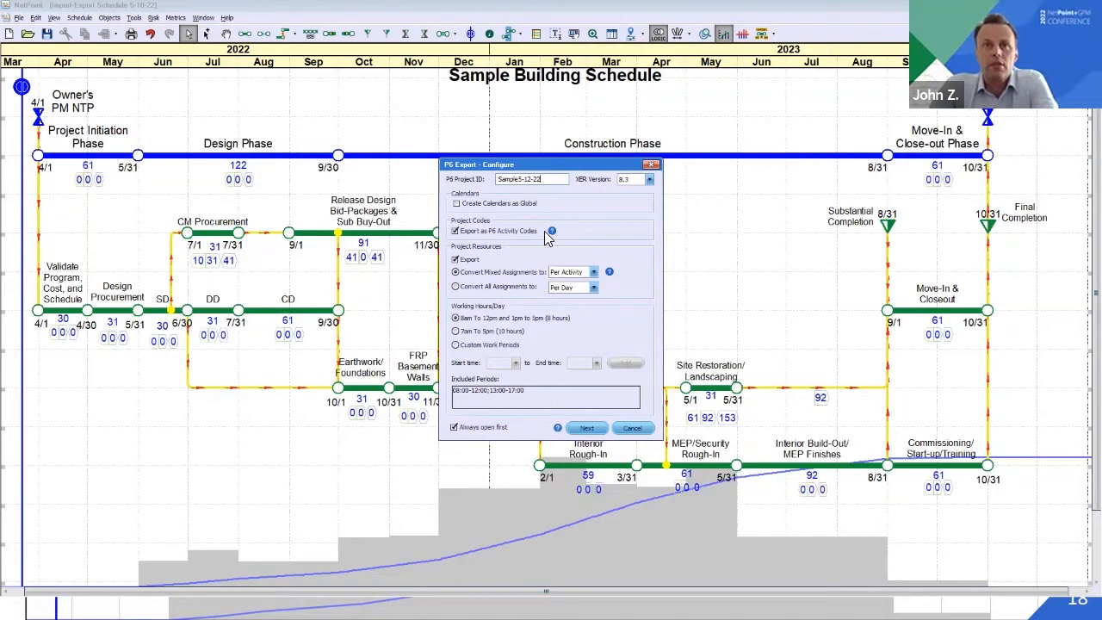
{"action": "mouse_move", "coordinate": [552, 237]}
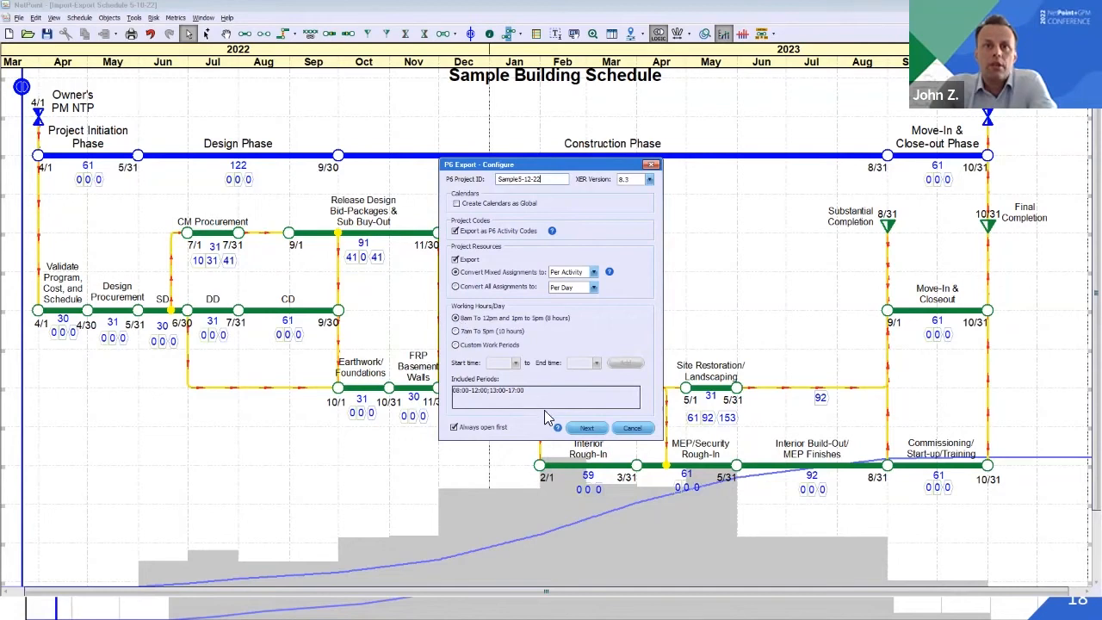
Export the included object and resource data to the 2-data folder as Sample5-12-22.xer
{"action": "left_click", "coordinate": [587, 428]}
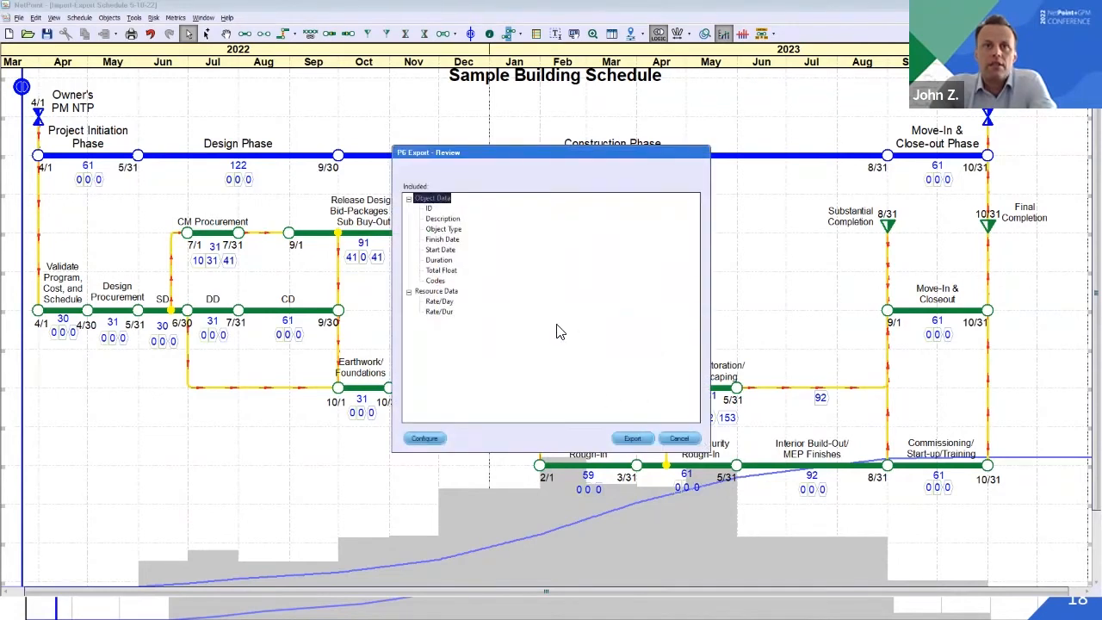
{"action": "left_click", "coordinate": [633, 438]}
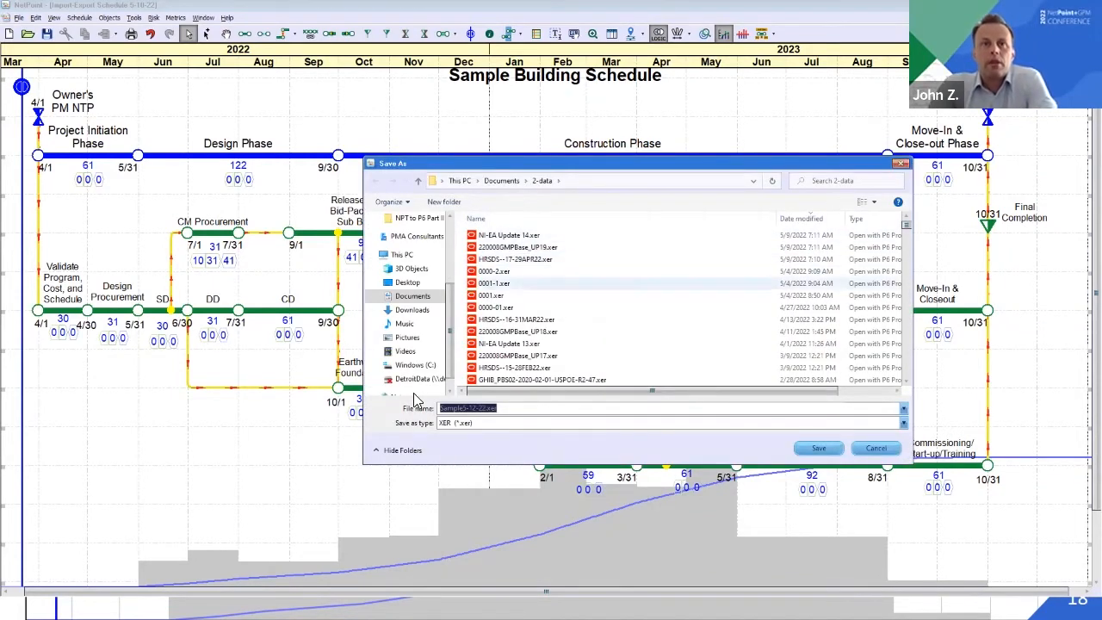
{"action": "left_click", "coordinate": [505, 410]}
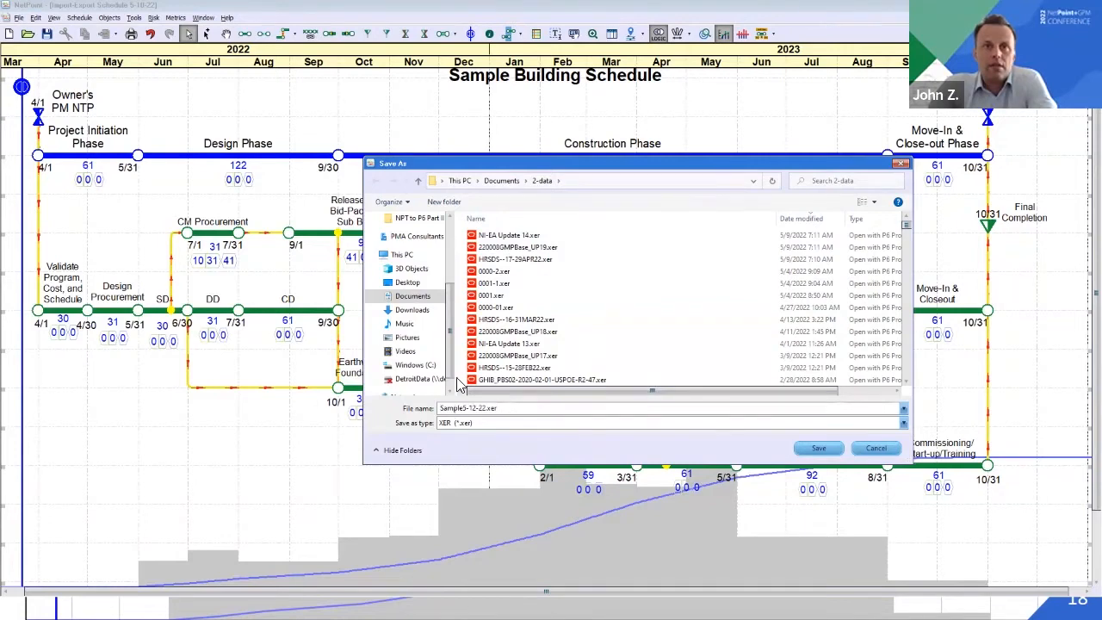
{"action": "left_click", "coordinate": [825, 451]}
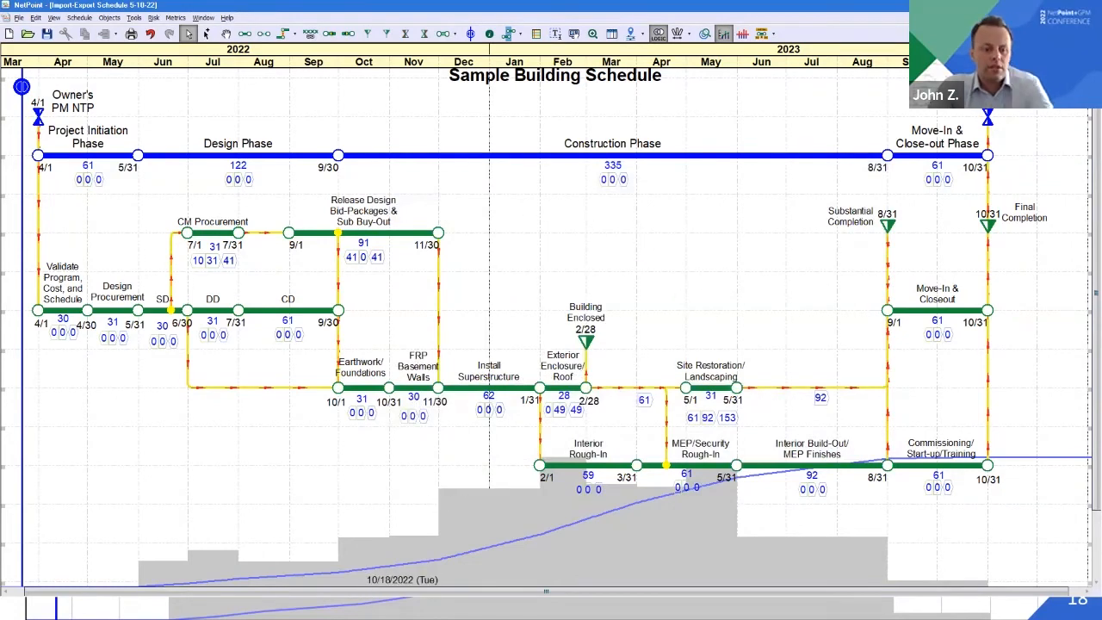
Switch to Primavera P6 and start an XER project import using the file Sample5-12-22.xer
{"action": "key", "text": "alt+Tab"}
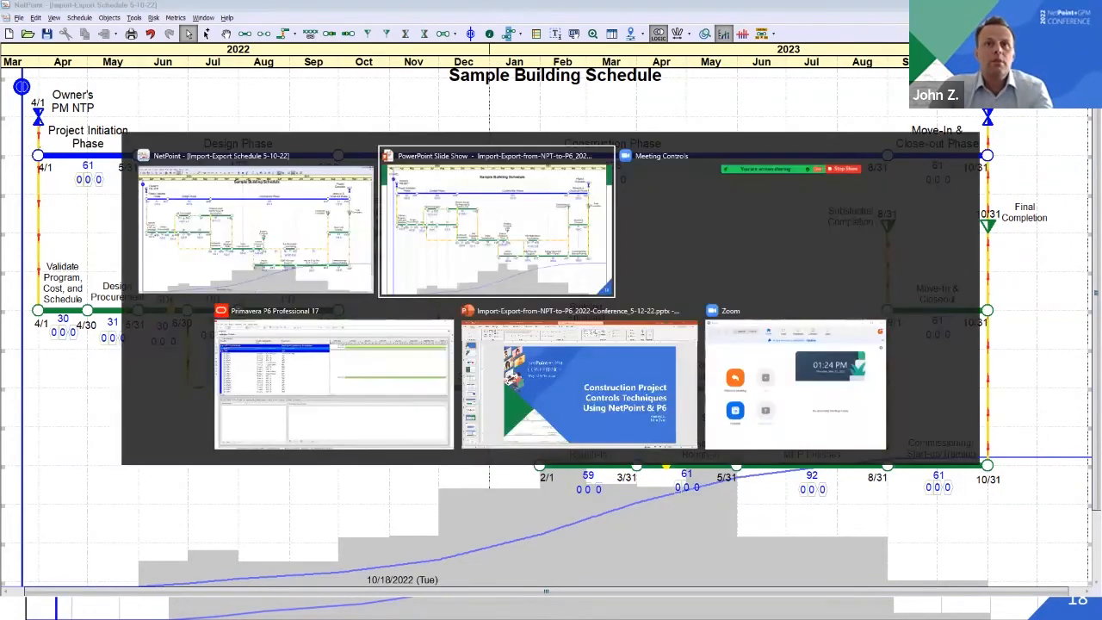
{"action": "left_click", "coordinate": [234, 301]}
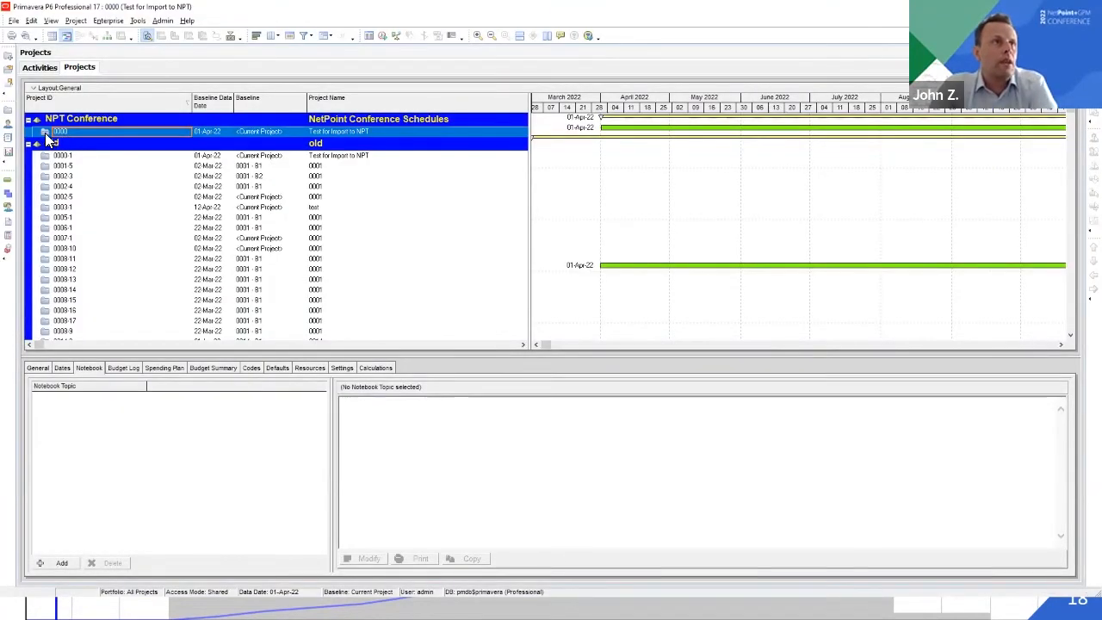
{"action": "left_click", "coordinate": [13, 22]}
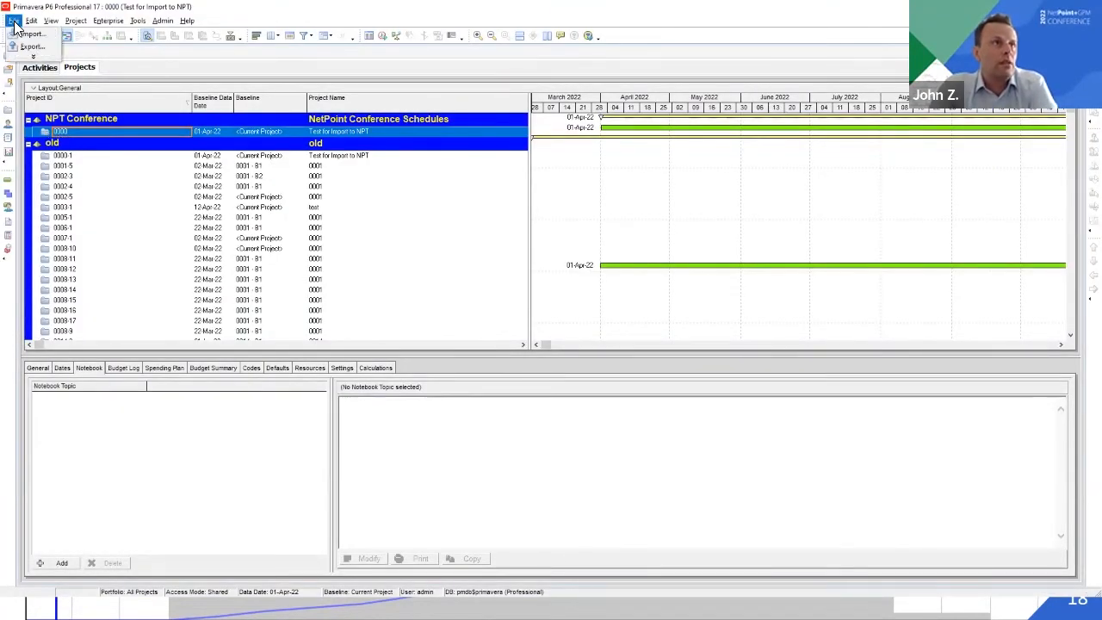
{"action": "left_click", "coordinate": [32, 34]}
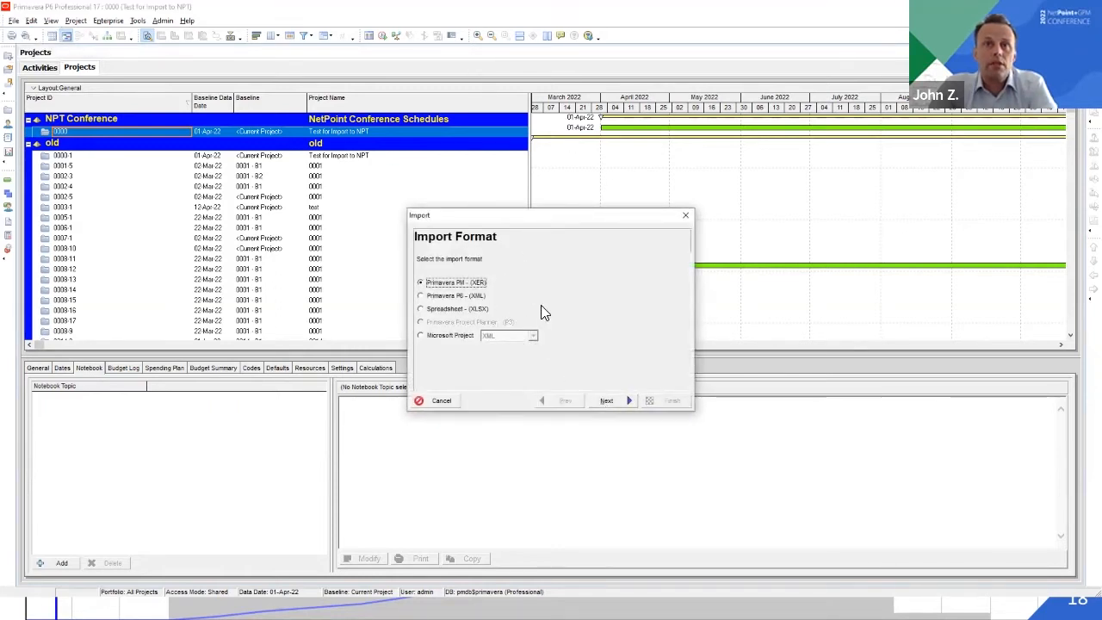
{"action": "left_click", "coordinate": [610, 401]}
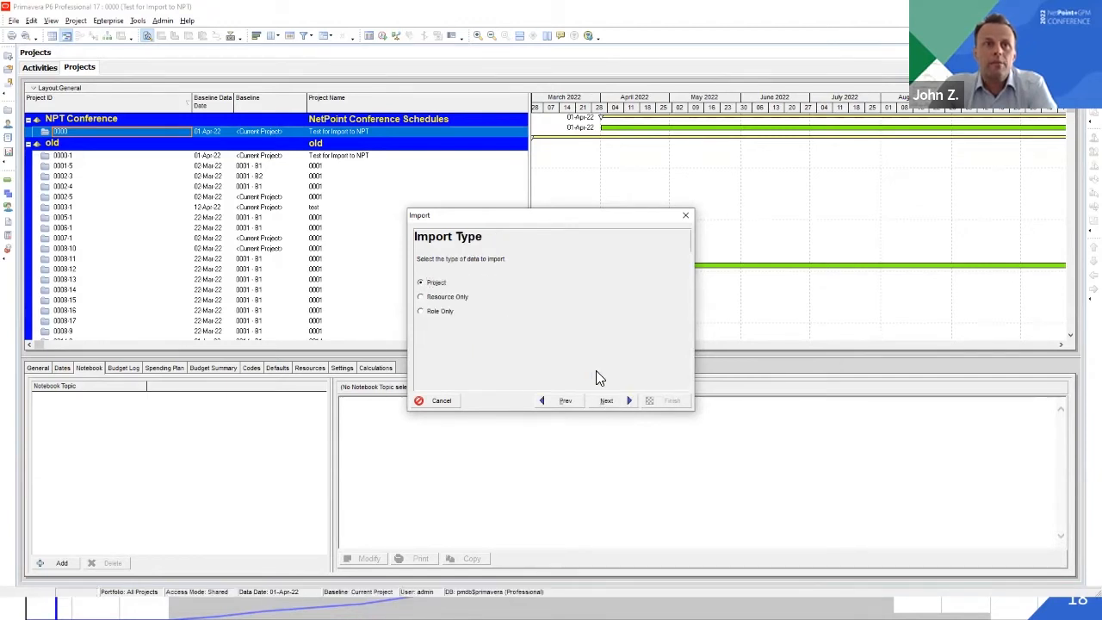
{"action": "left_click", "coordinate": [606, 401]}
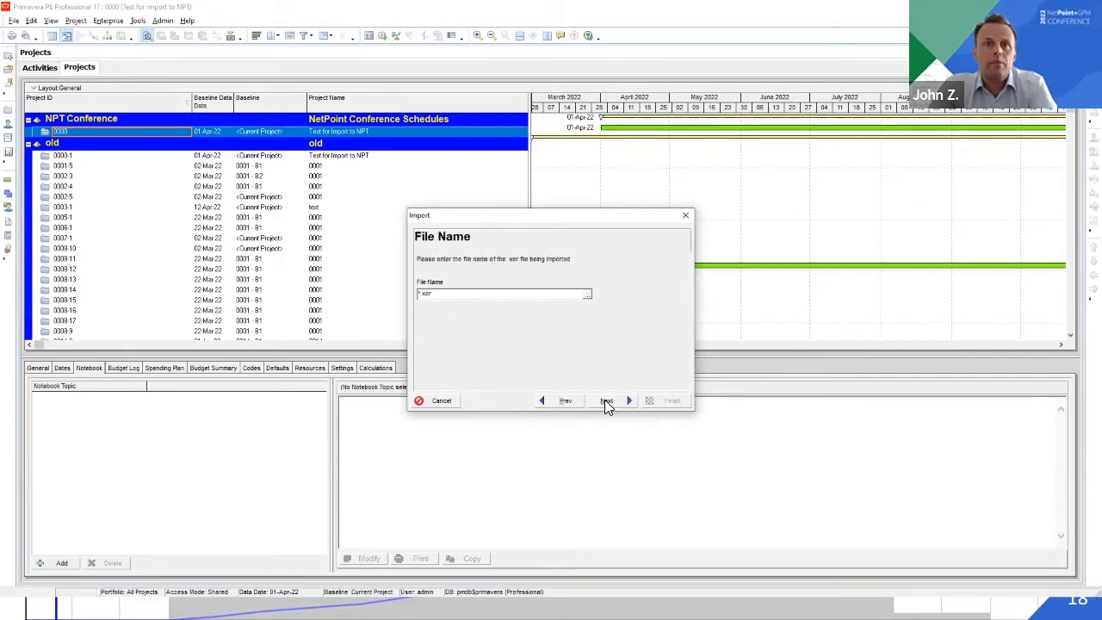
{"action": "left_click", "coordinate": [587, 294]}
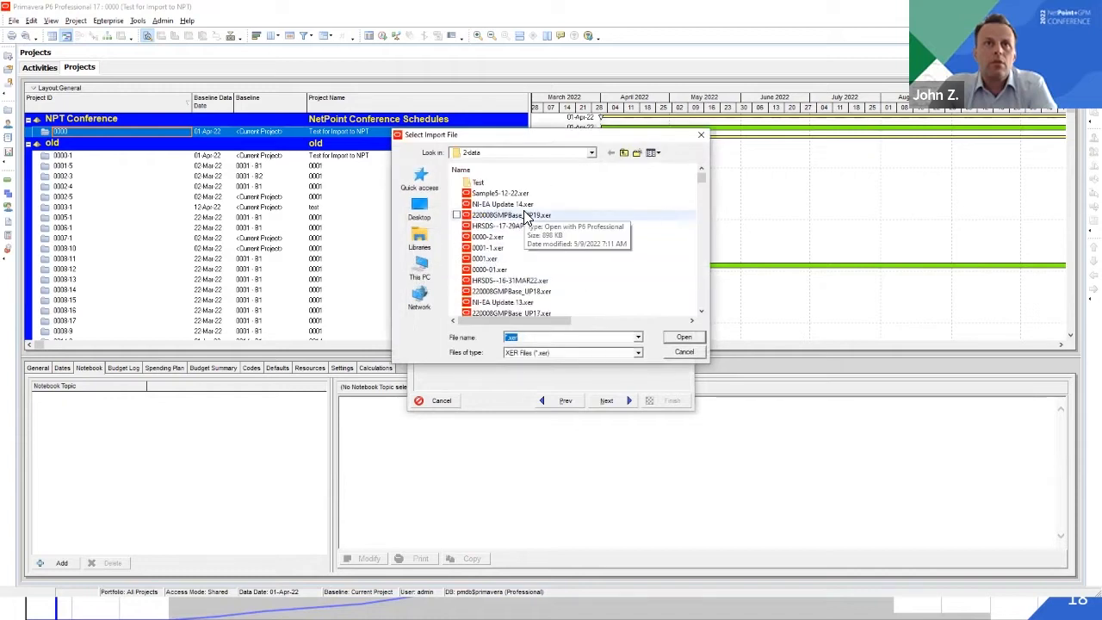
{"action": "double_click", "coordinate": [513, 194]}
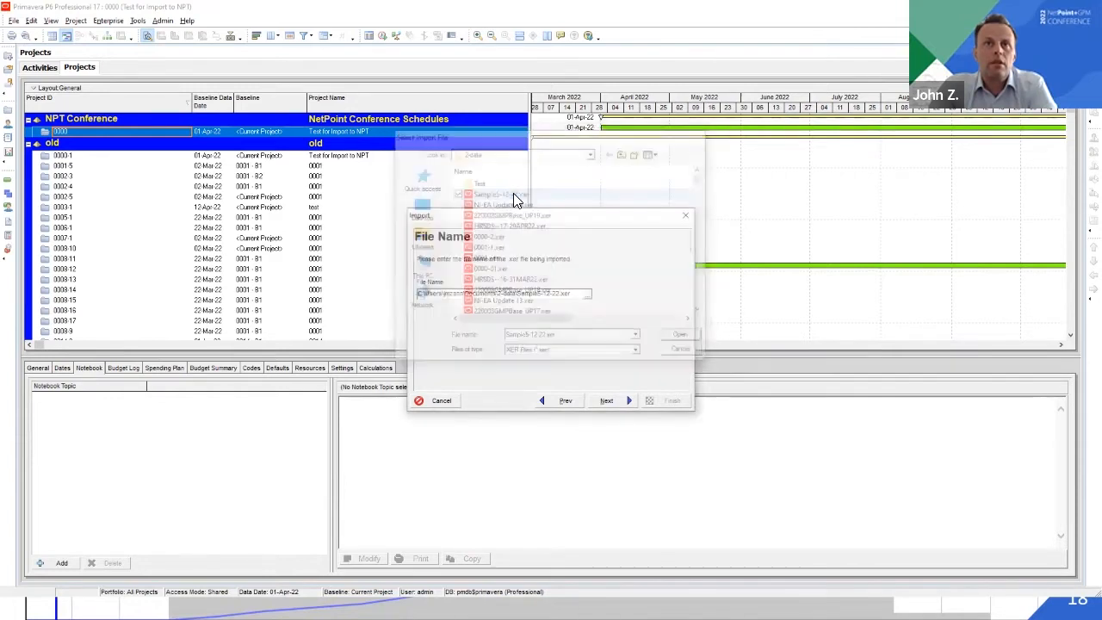
Set the import destination of the new project to the NPT Conference EPS node
{"action": "left_click", "coordinate": [610, 400]}
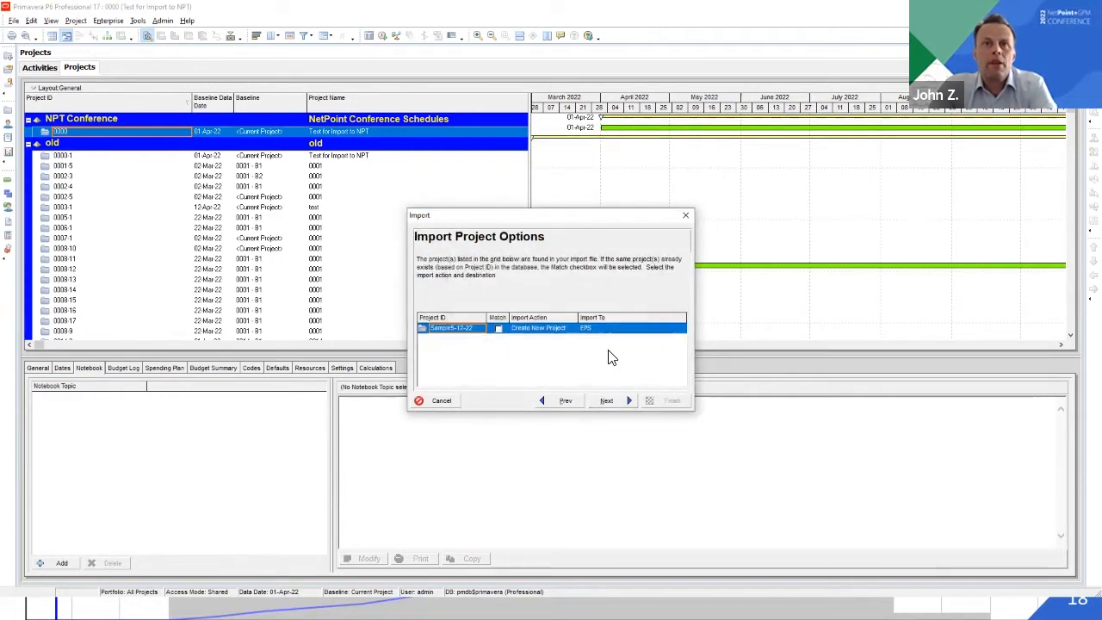
{"action": "double_click", "coordinate": [603, 329]}
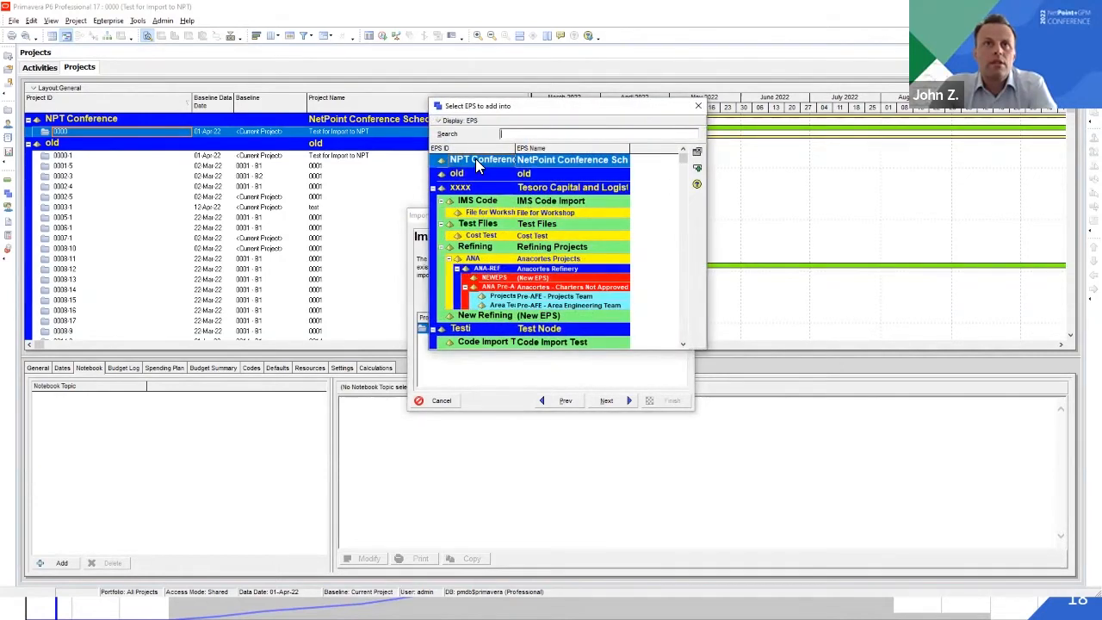
{"action": "double_click", "coordinate": [475, 160]}
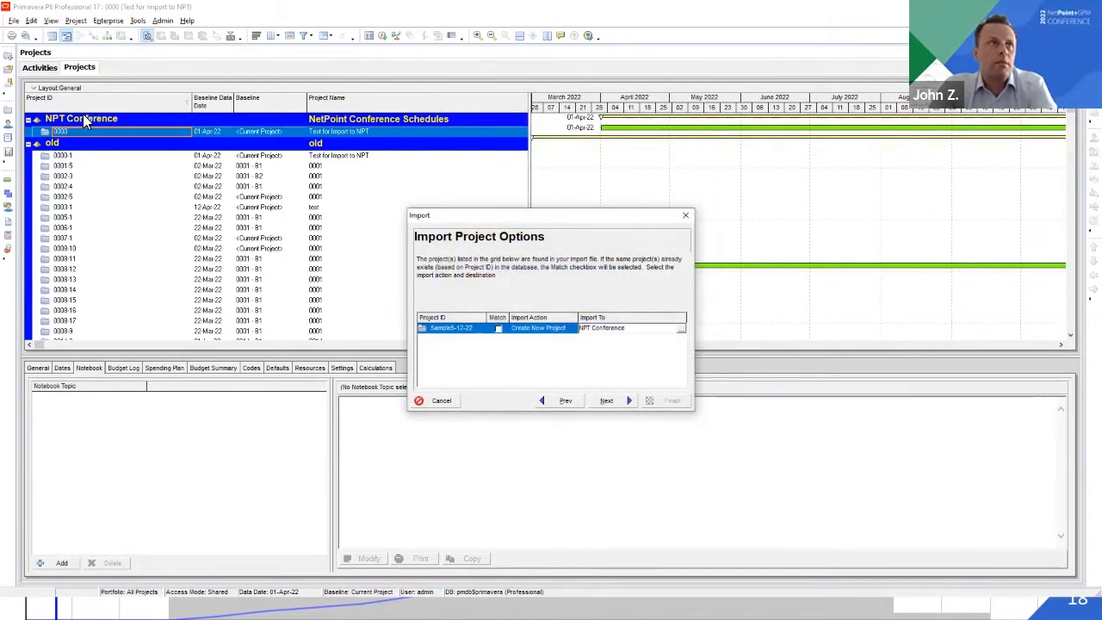
{"action": "left_click", "coordinate": [607, 402]}
Review the import configuration's actions for the activity, global and project data types and accept them as they are
{"action": "left_click", "coordinate": [577, 376]}
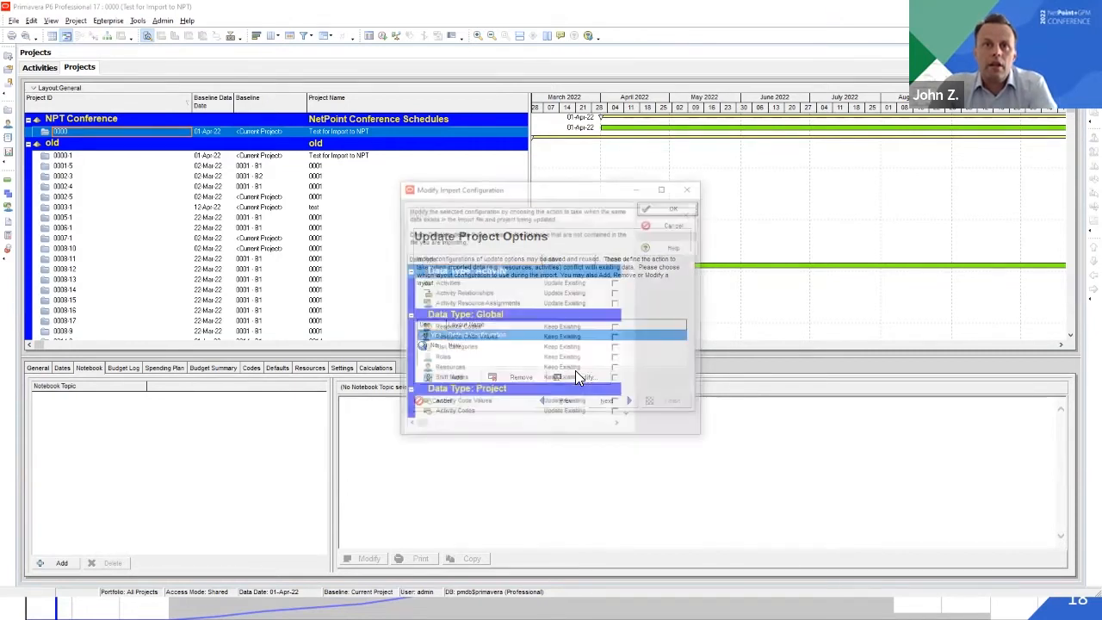
{"action": "left_click", "coordinate": [630, 421]}
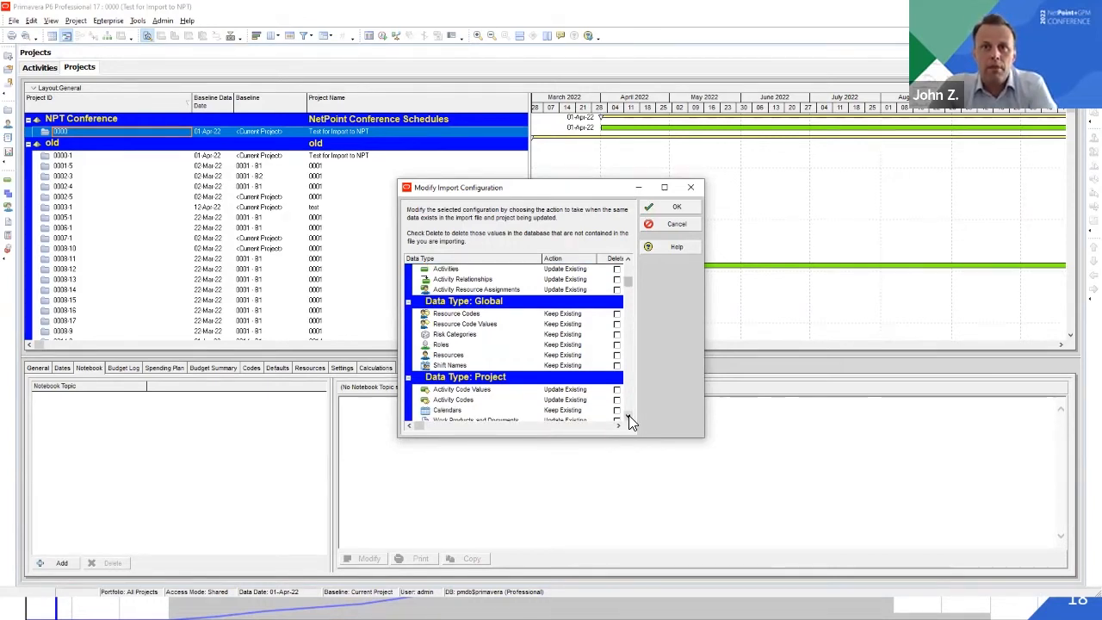
{"action": "left_click", "coordinate": [630, 421]}
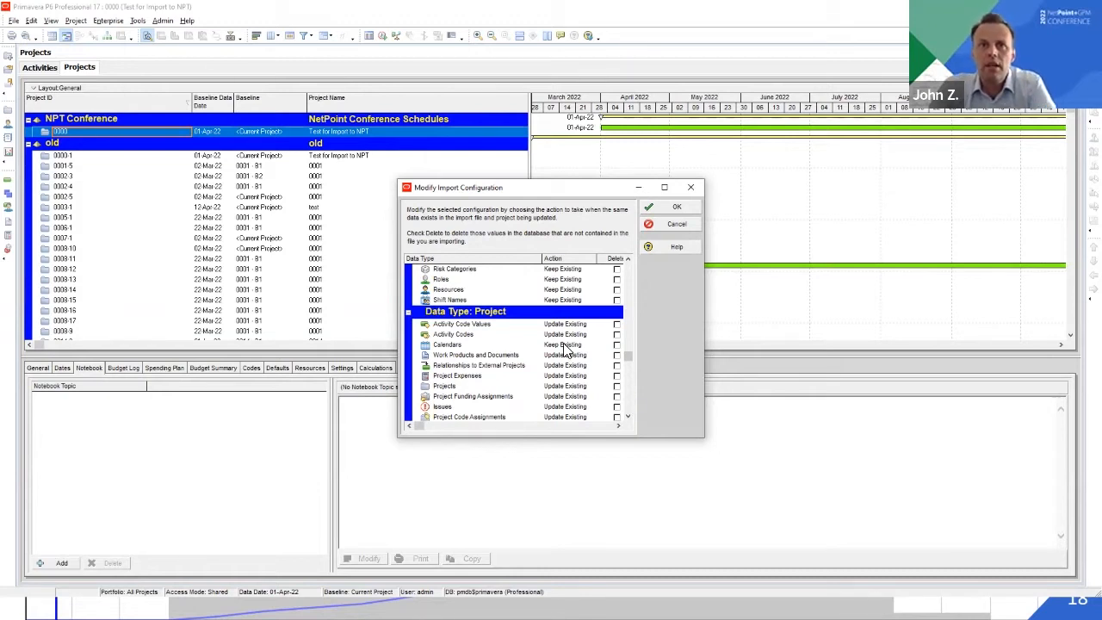
{"action": "scroll", "coordinate": [626, 272], "scroll_direction": "up", "scroll_amount": 2}
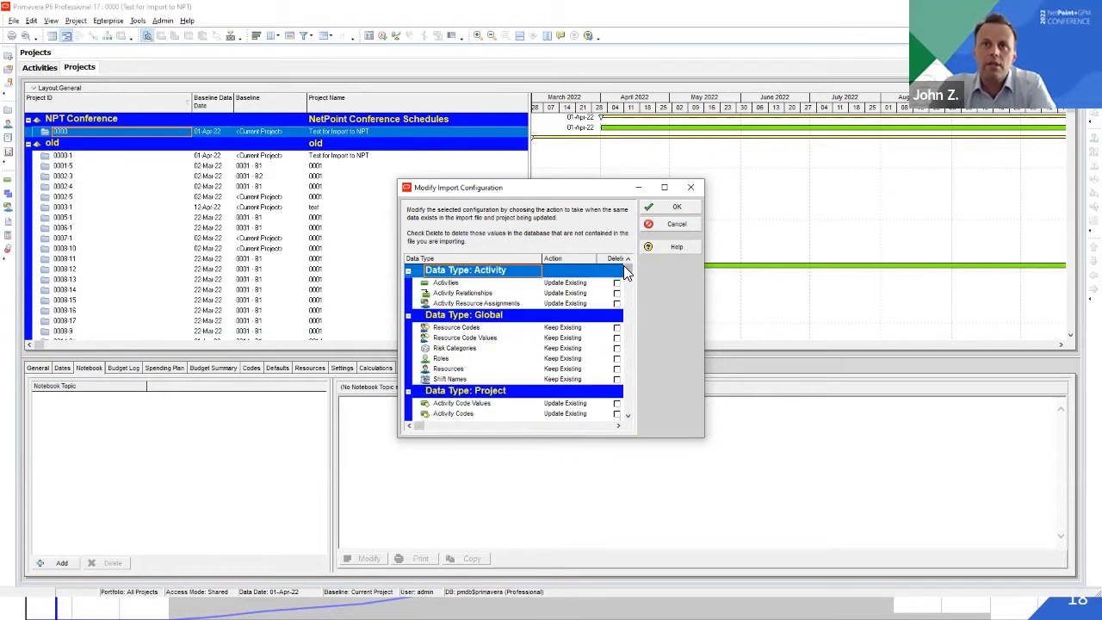
{"action": "left_click", "coordinate": [678, 208]}
Run the project import and close the import wizard
{"action": "left_click", "coordinate": [614, 398]}
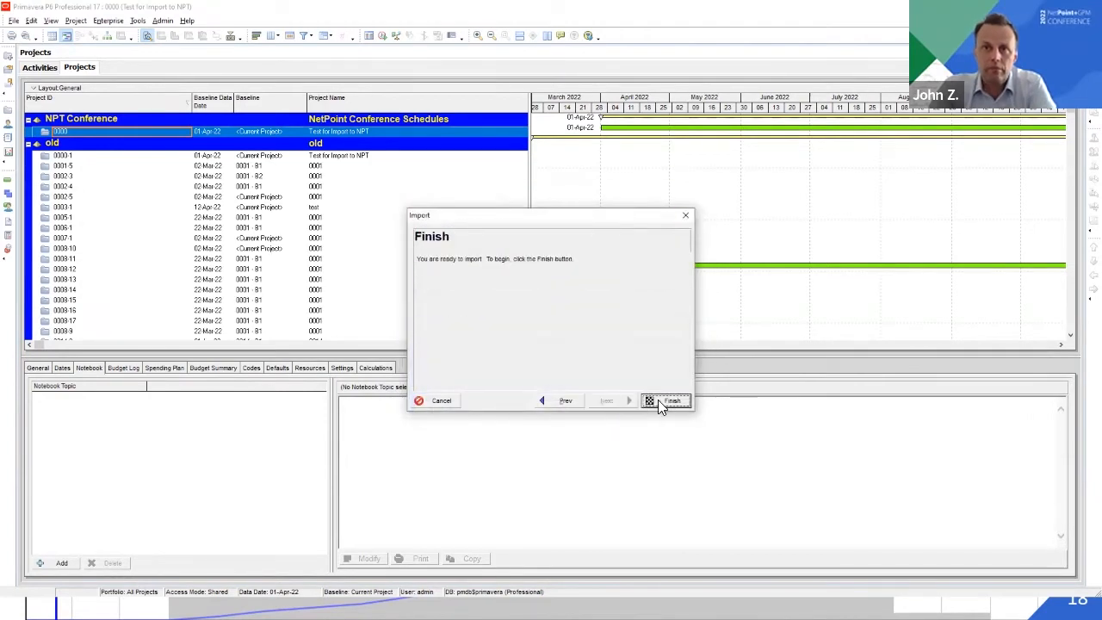
{"action": "left_click", "coordinate": [671, 400]}
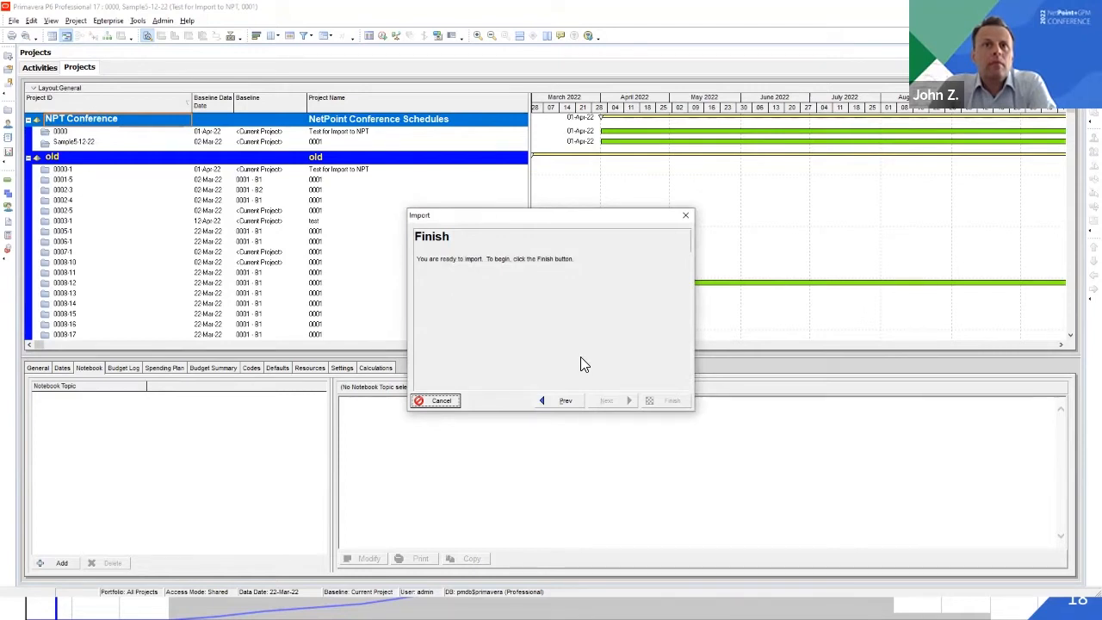
{"action": "left_click", "coordinate": [655, 400]}
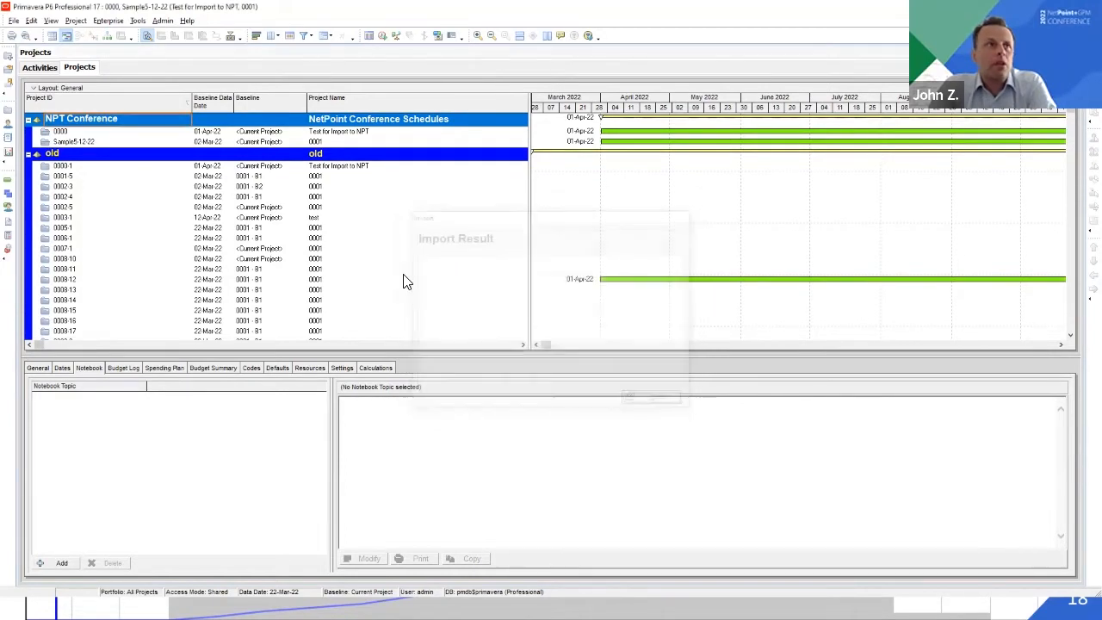
Open the imported project Sample5-12-22, check its NetPoint Annotations notebook entry and return to its activities
{"action": "left_click", "coordinate": [90, 141]}
{"action": "right_click", "coordinate": [81, 138]}
{"action": "left_click", "coordinate": [113, 143]}
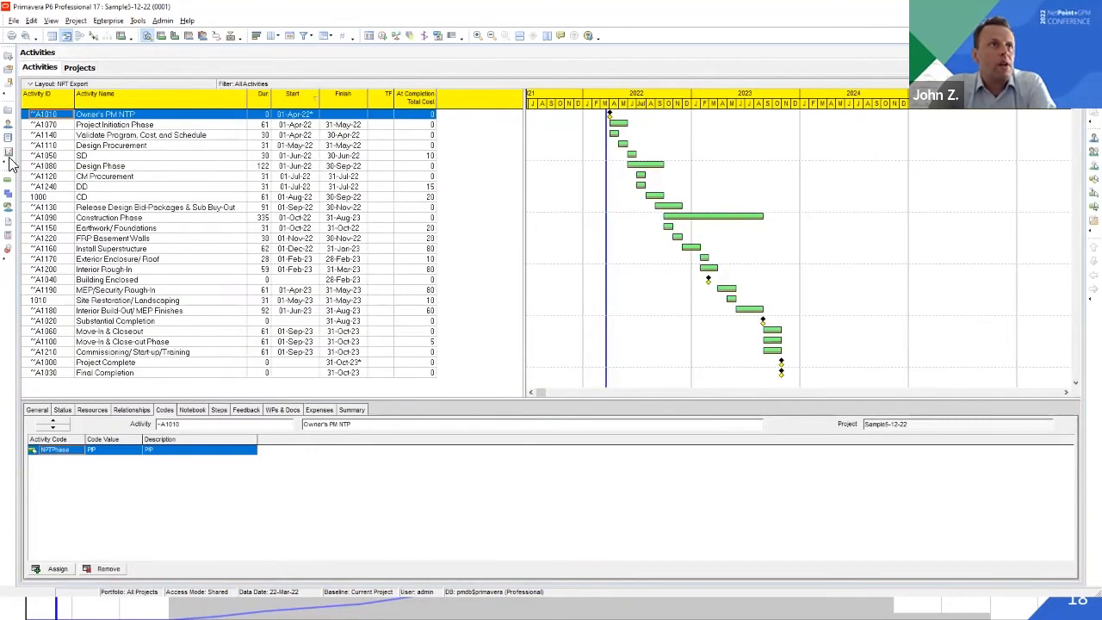
{"action": "left_click", "coordinate": [8, 109]}
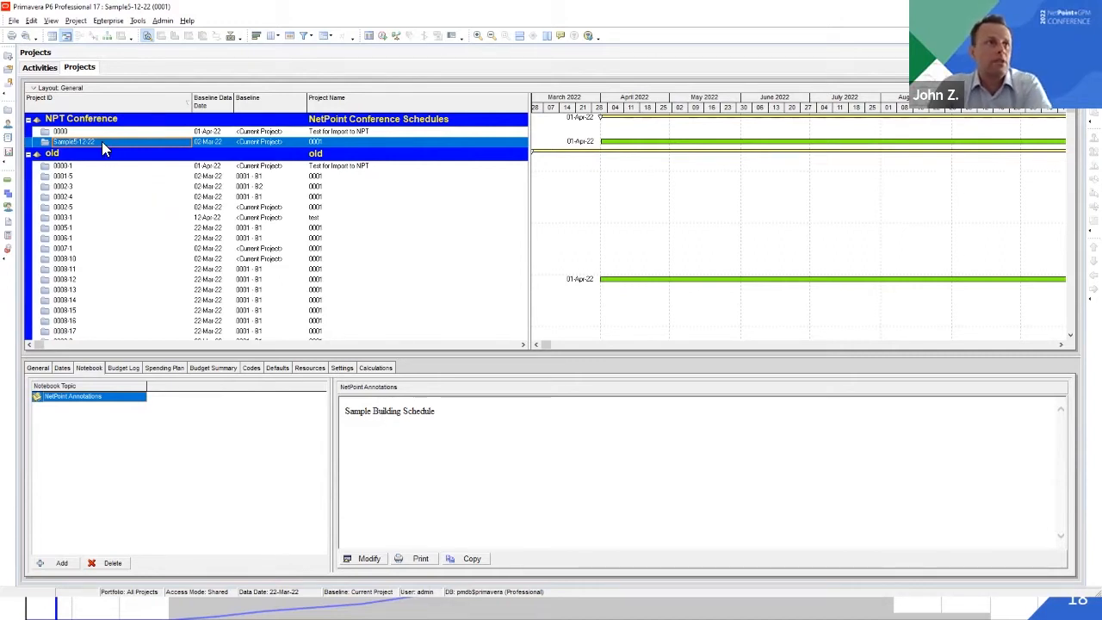
{"action": "left_click", "coordinate": [9, 184]}
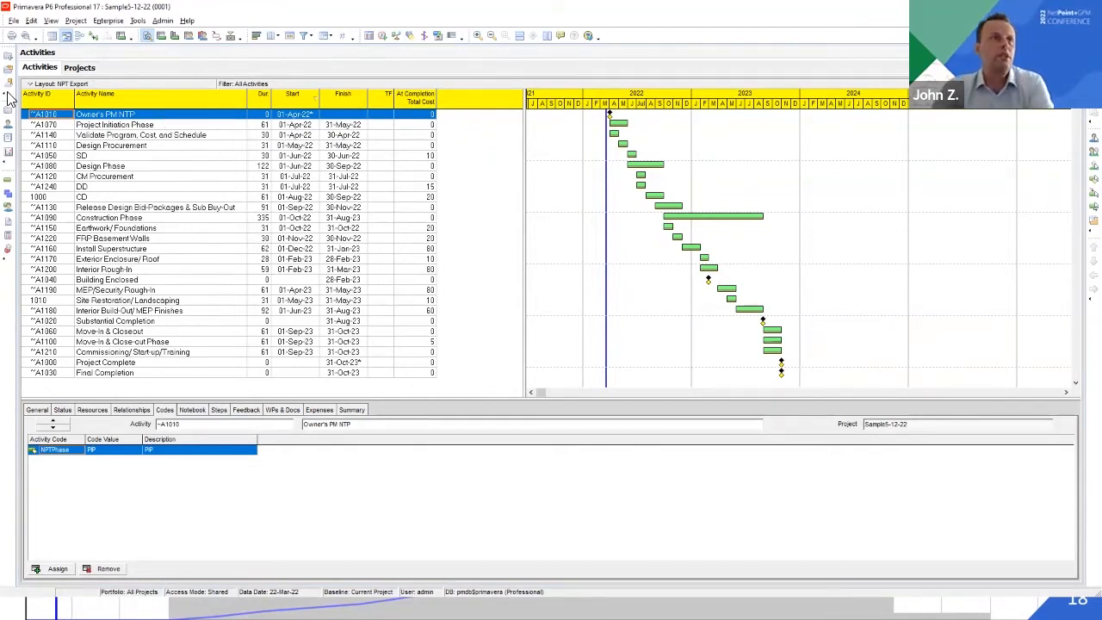
Sort the activities by ID to compare the IDs of Project Complete, CD and Site Restoration/Landscaping, and re-sort them by start date
{"action": "left_click", "coordinate": [39, 94]}
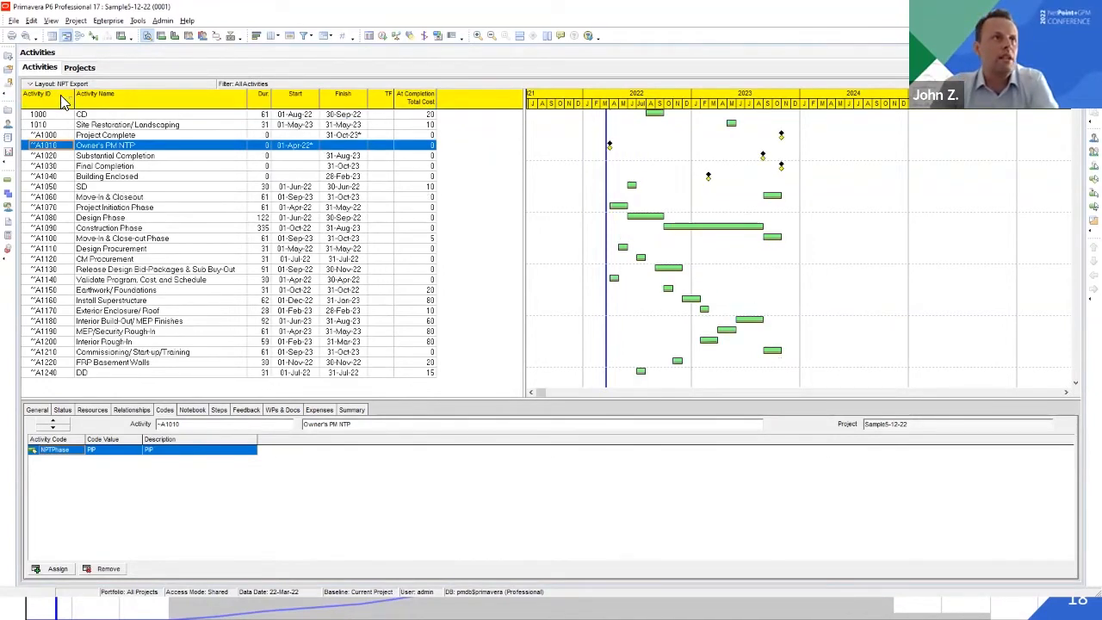
{"action": "left_click", "coordinate": [47, 136]}
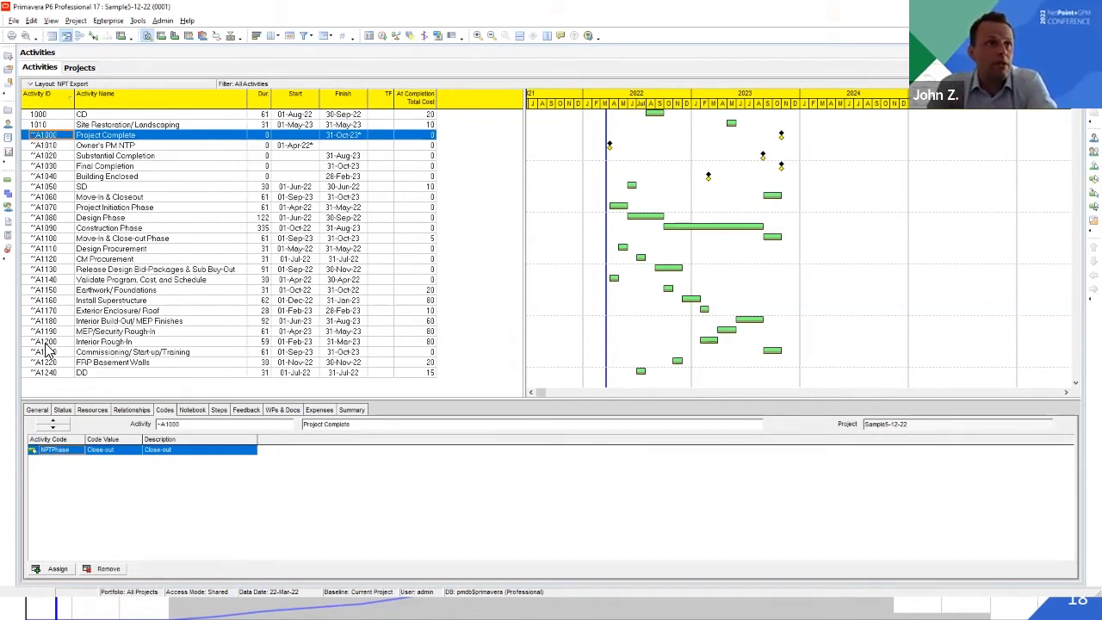
{"action": "left_click", "coordinate": [54, 119]}
{"action": "left_click", "coordinate": [52, 126]}
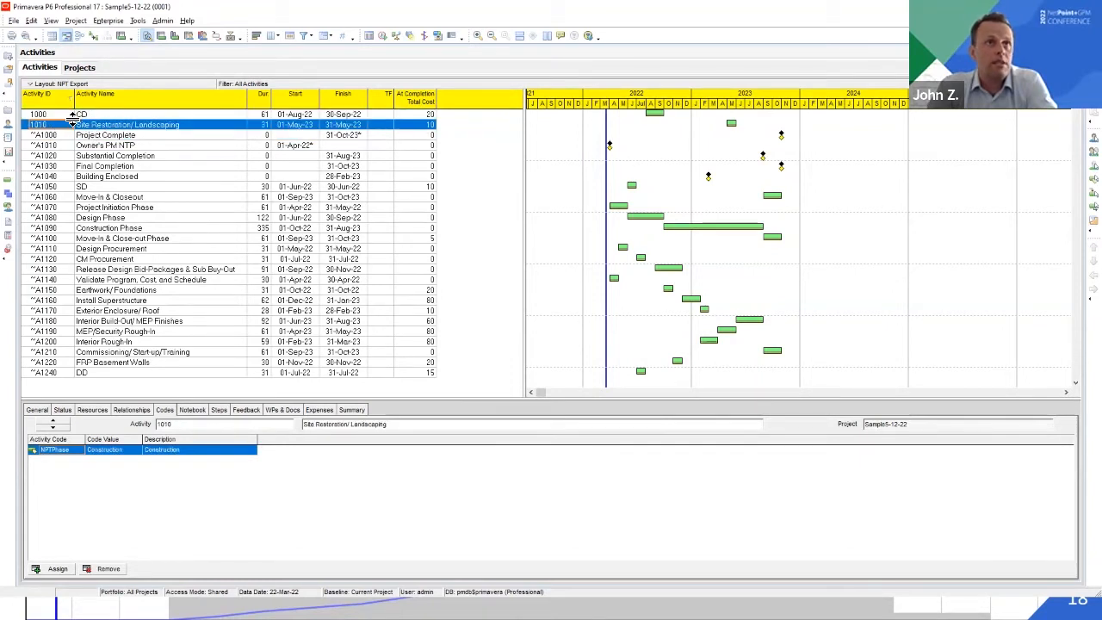
{"action": "left_click", "coordinate": [301, 101]}
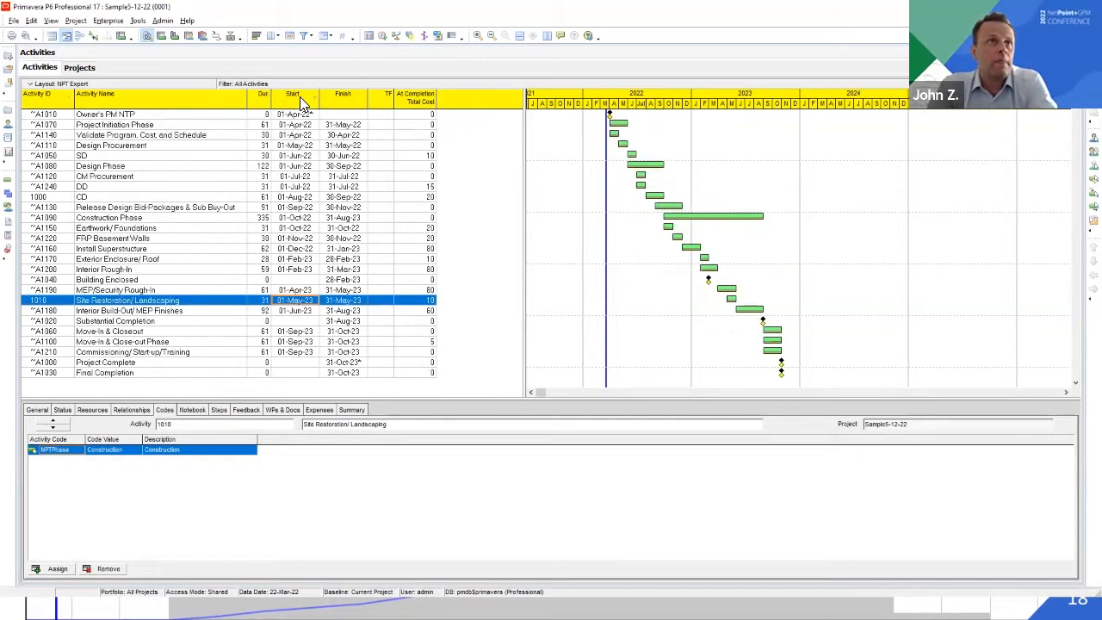
Review the status, dates and constraints of Owner's PM NTP, Site Restoration/Landscaping and MEP/Security Rough-In
{"action": "left_click", "coordinate": [48, 116]}
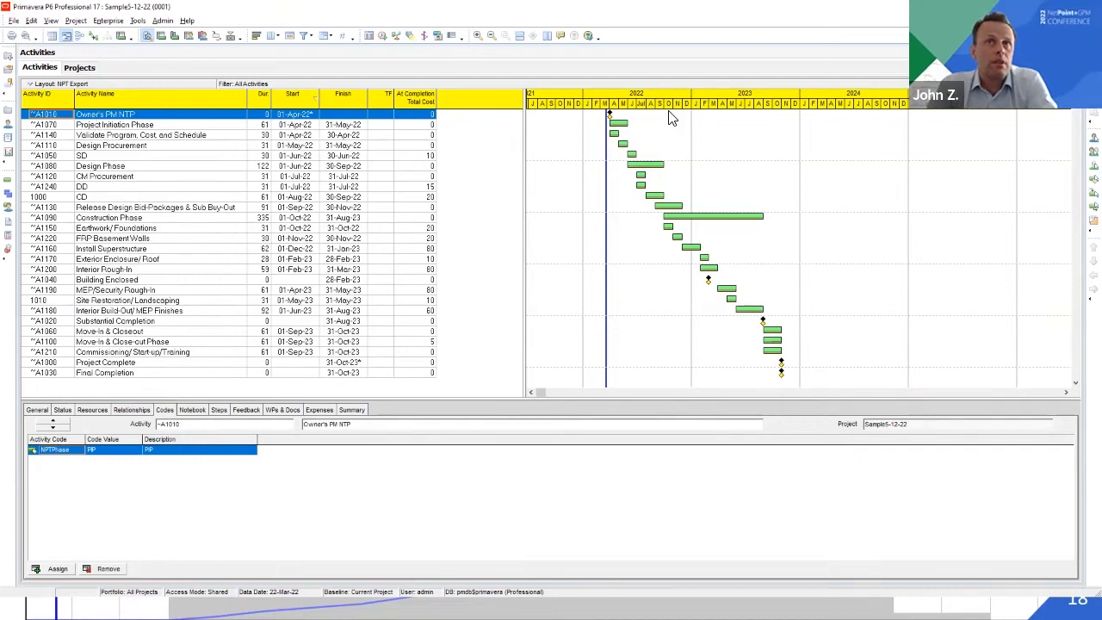
{"action": "left_click", "coordinate": [64, 410]}
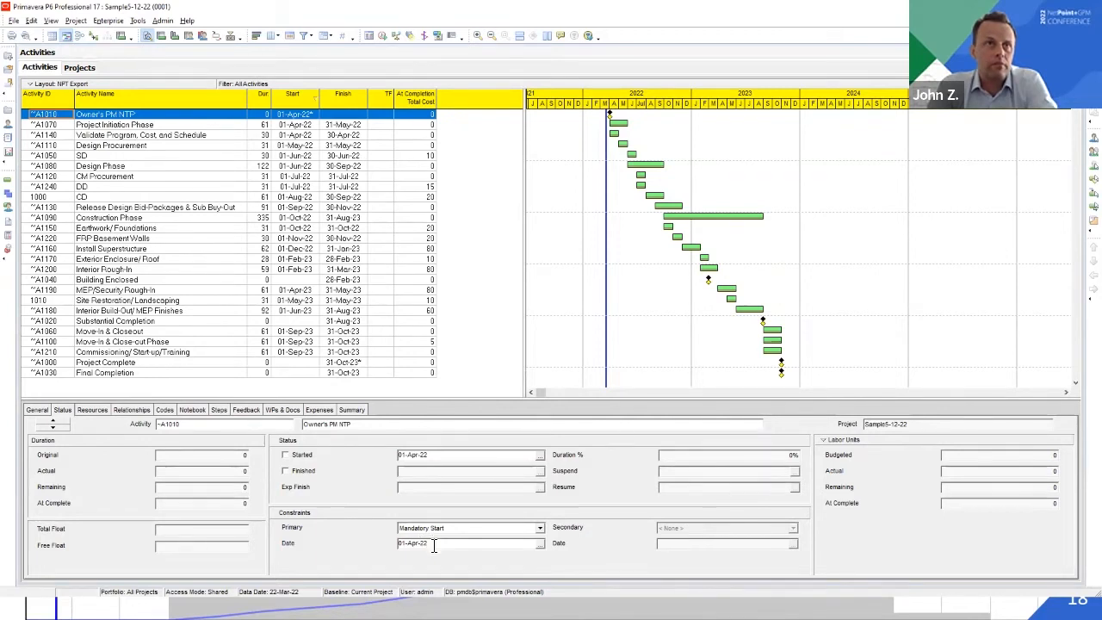
{"action": "left_click", "coordinate": [220, 117]}
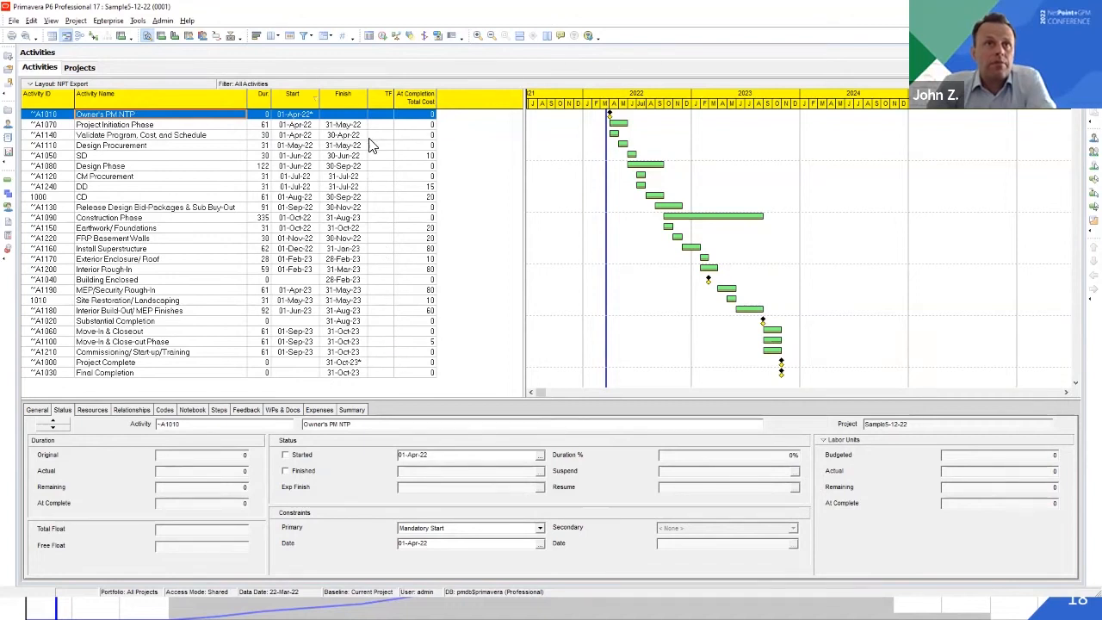
{"action": "left_click", "coordinate": [161, 302]}
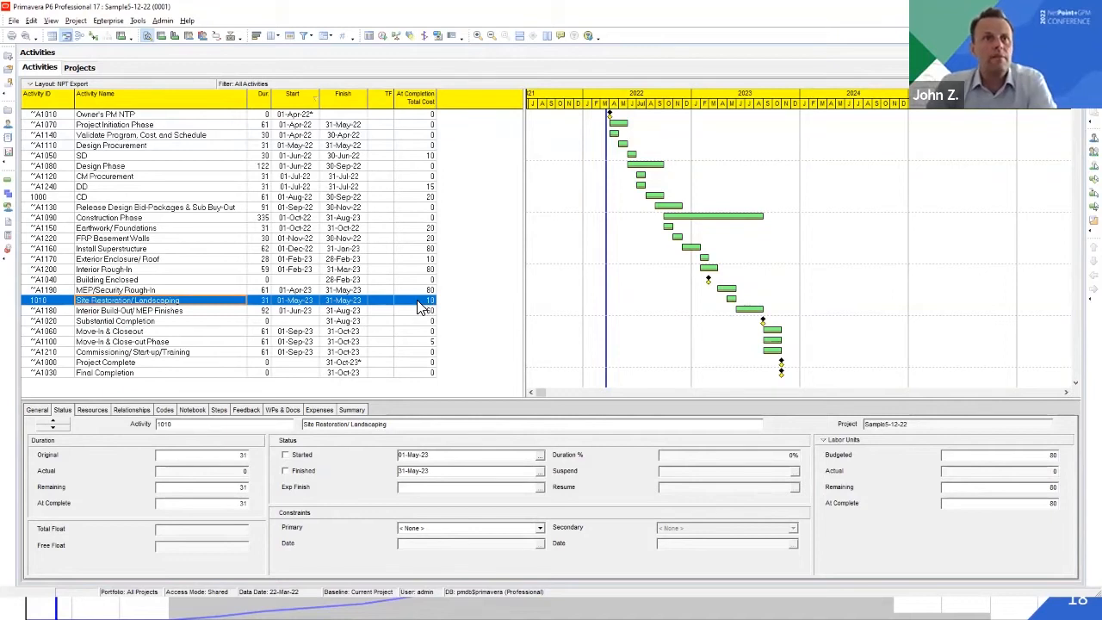
{"action": "left_click", "coordinate": [220, 289]}
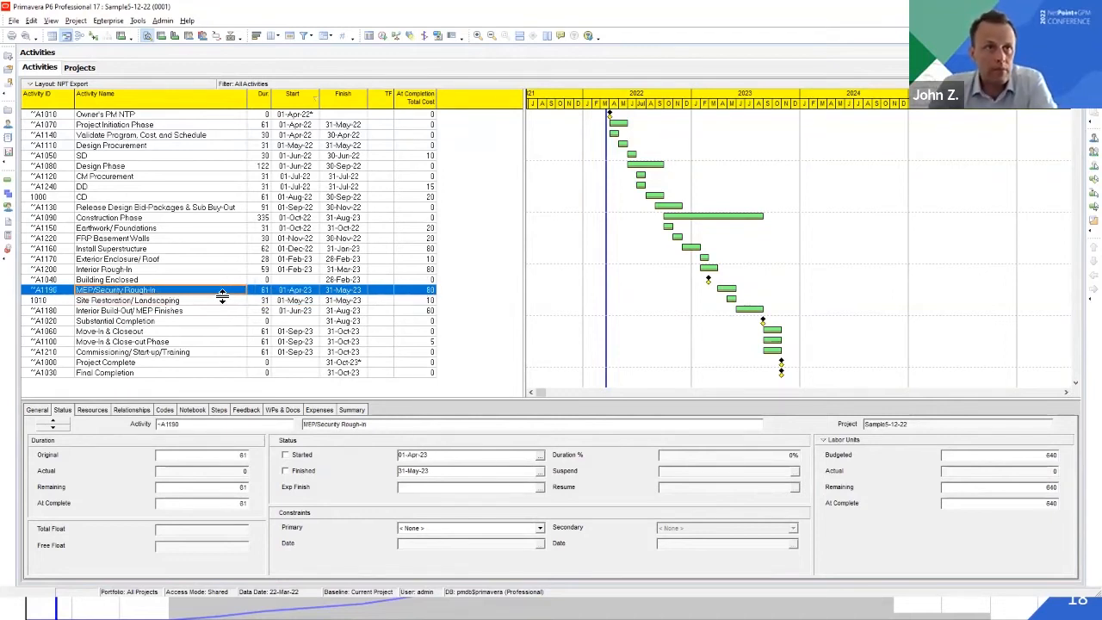
{"action": "left_click", "coordinate": [220, 300]}
Add a new baseline for project 0001 and close the baseline maintenance dialog
{"action": "left_click", "coordinate": [76, 20]}
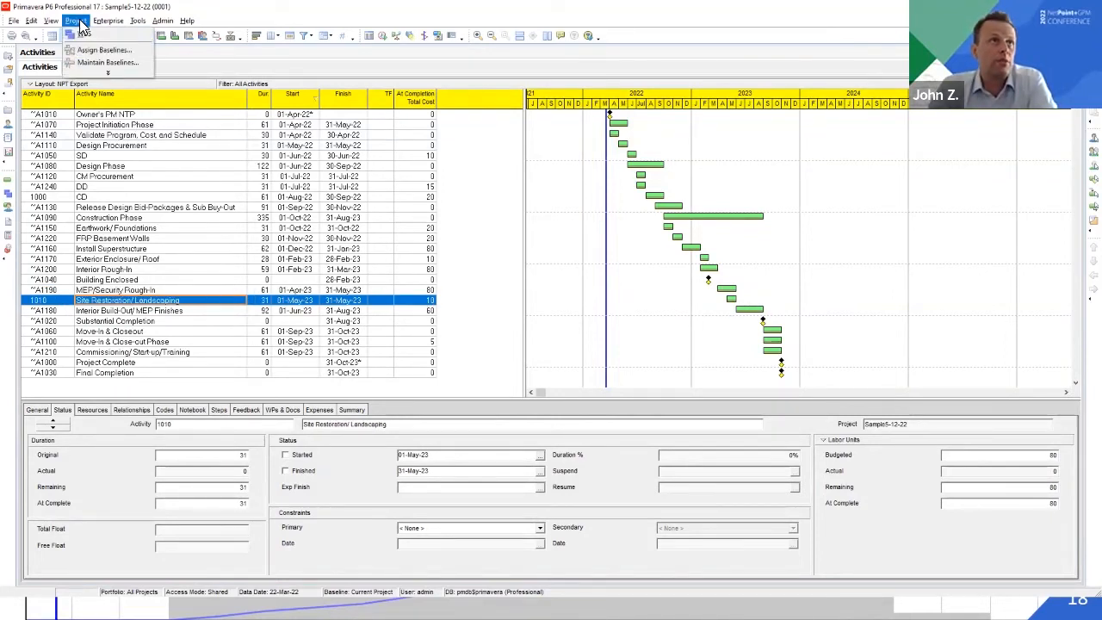
{"action": "left_click", "coordinate": [95, 63]}
{"action": "left_click", "coordinate": [720, 242]}
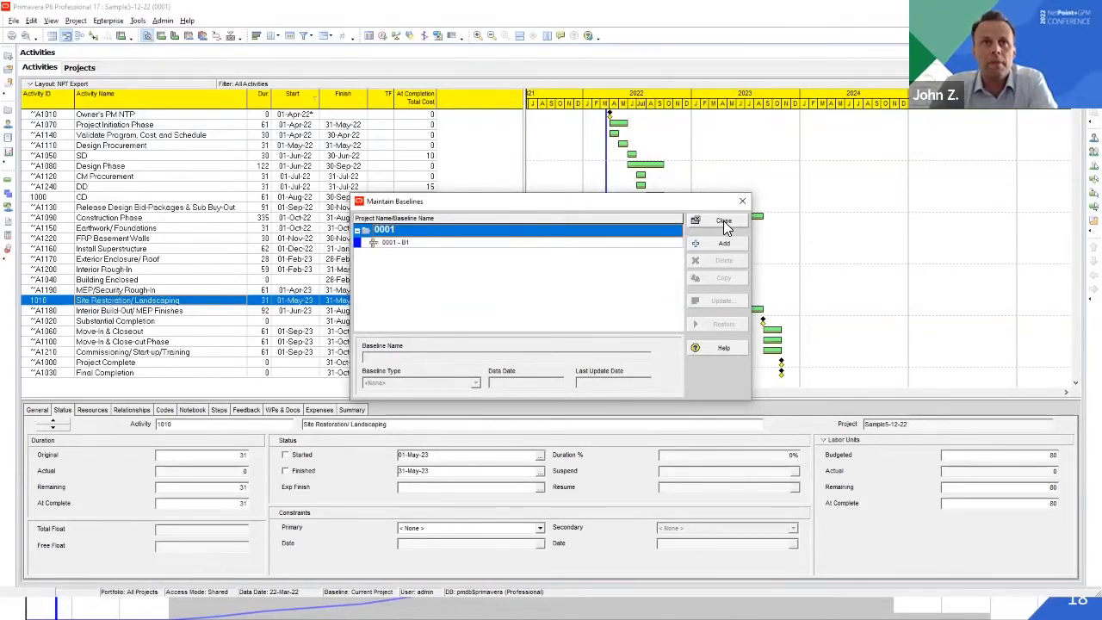
{"action": "left_click", "coordinate": [723, 221]}
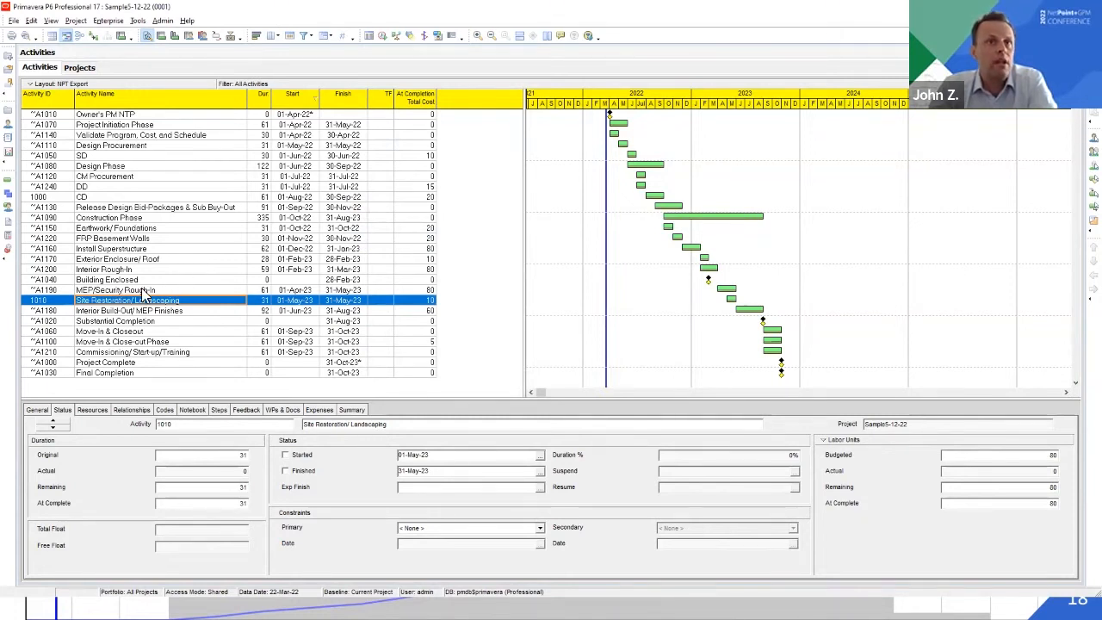
Assign baseline 0001 - B1 as both the primary user baseline and the project baseline of Sample5-12-22
{"action": "left_click", "coordinate": [76, 20]}
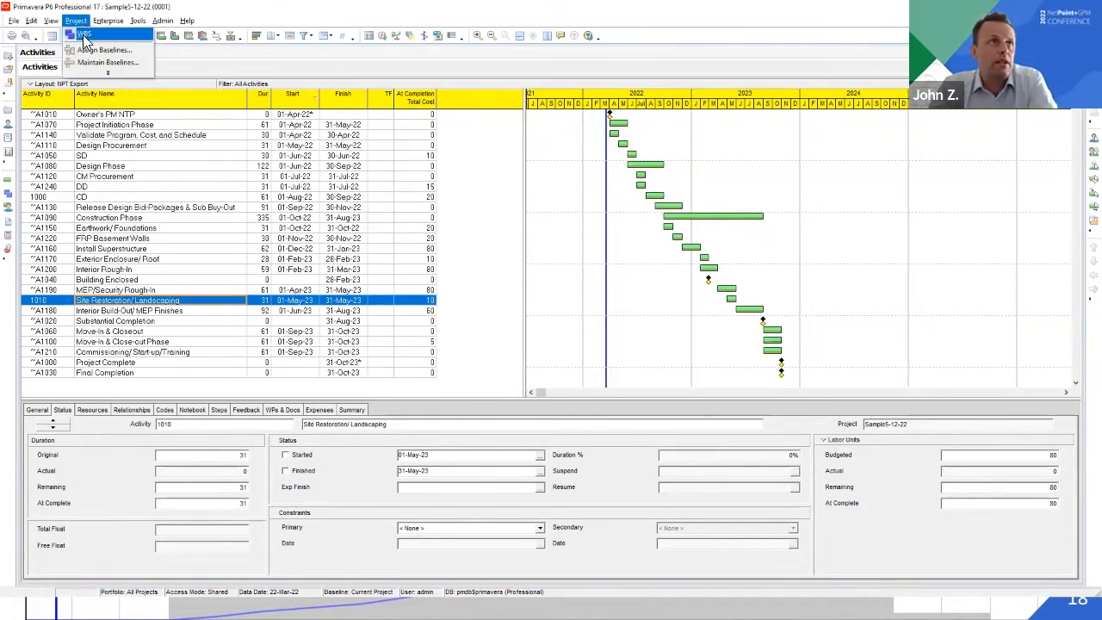
{"action": "left_click", "coordinate": [95, 55]}
{"action": "left_click", "coordinate": [441, 320]}
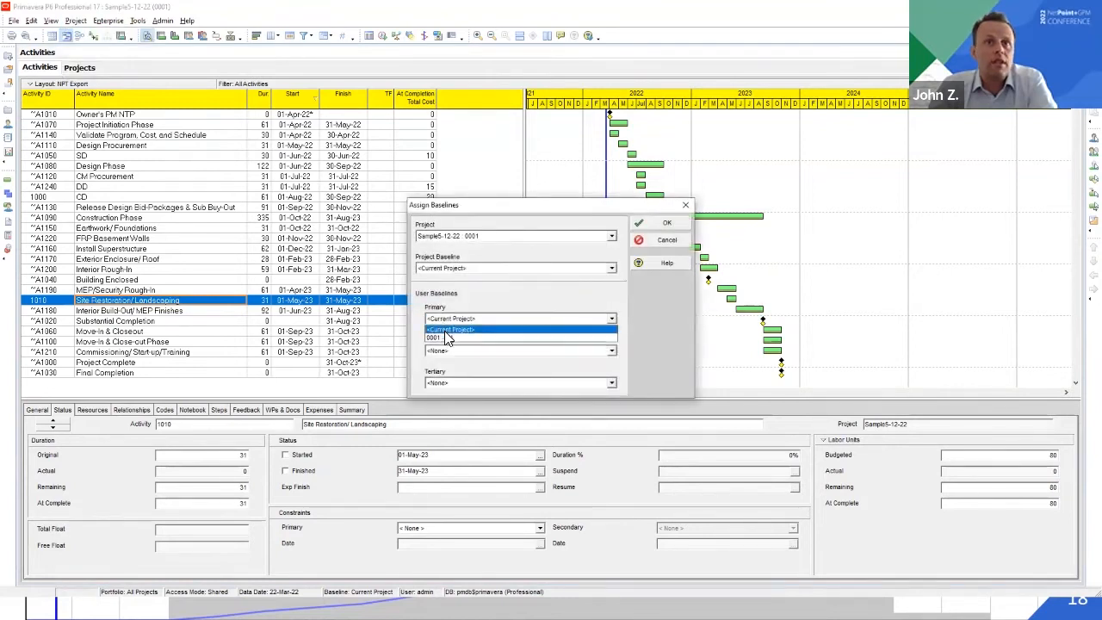
{"action": "left_click", "coordinate": [448, 335]}
{"action": "left_click", "coordinate": [457, 269]}
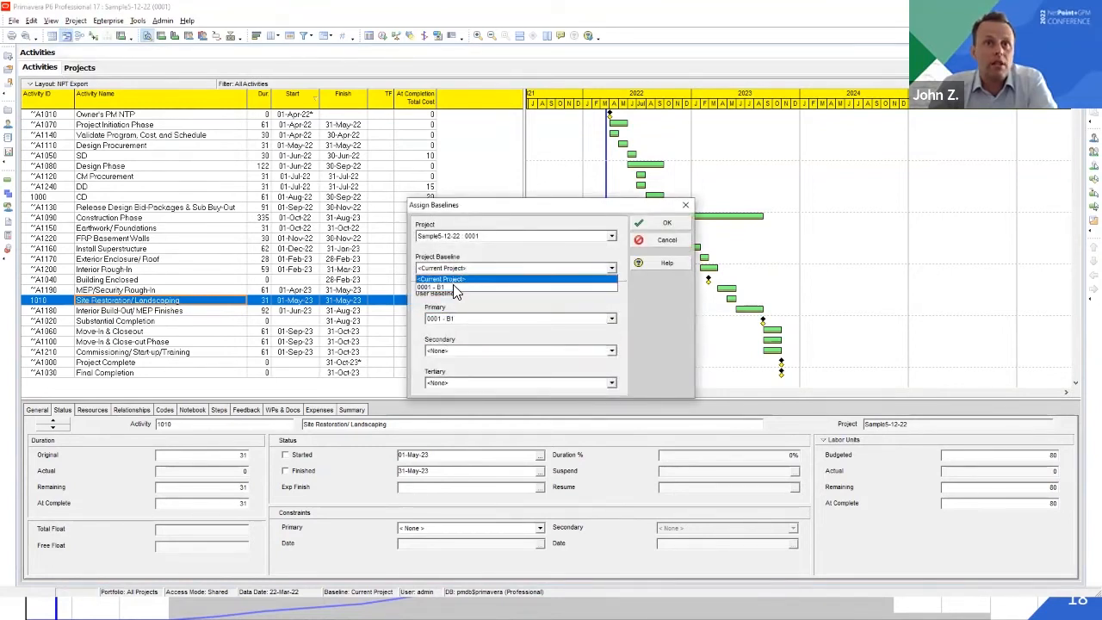
{"action": "left_click", "coordinate": [453, 285]}
{"action": "left_click", "coordinate": [663, 224]}
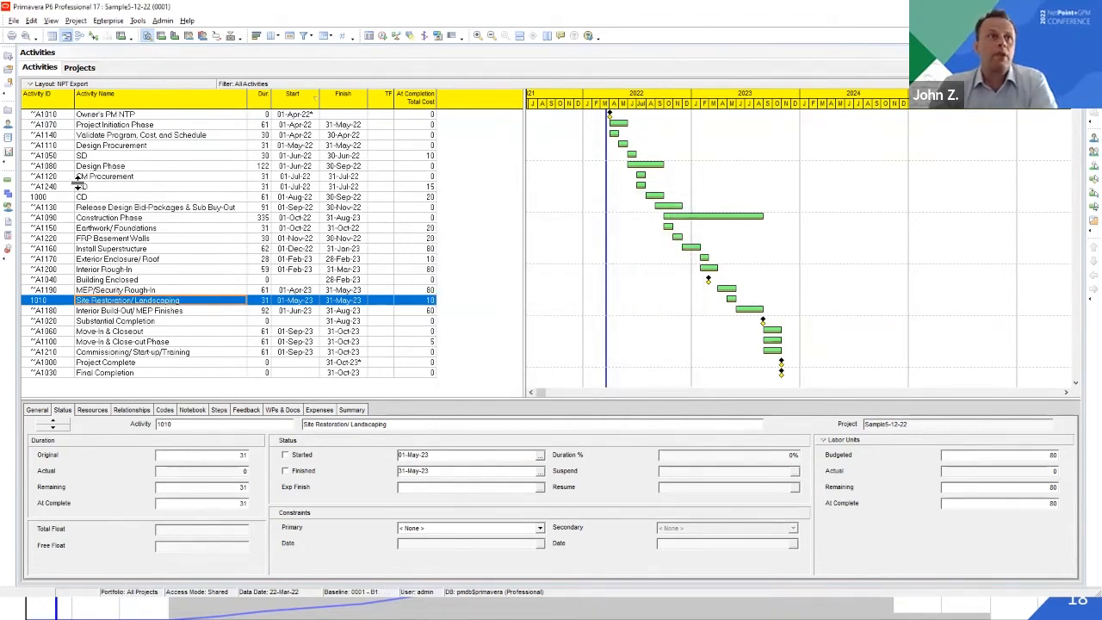
Review the general scheduling options without changing them and schedule the project with data date 22-Mar-22
{"action": "left_click", "coordinate": [82, 167]}
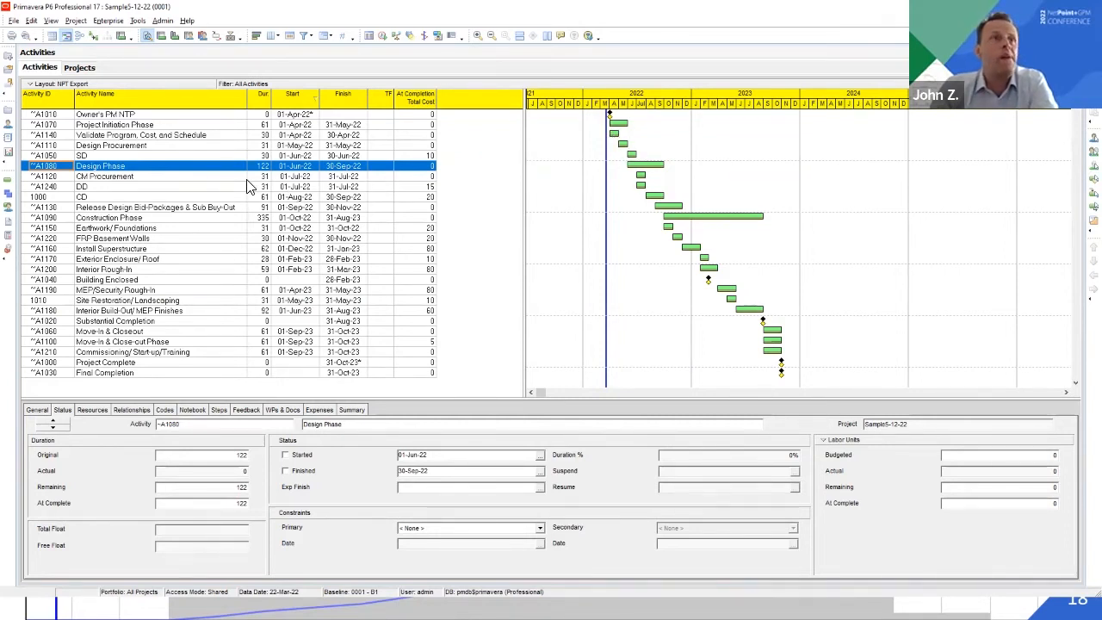
{"action": "key", "text": "F9"}
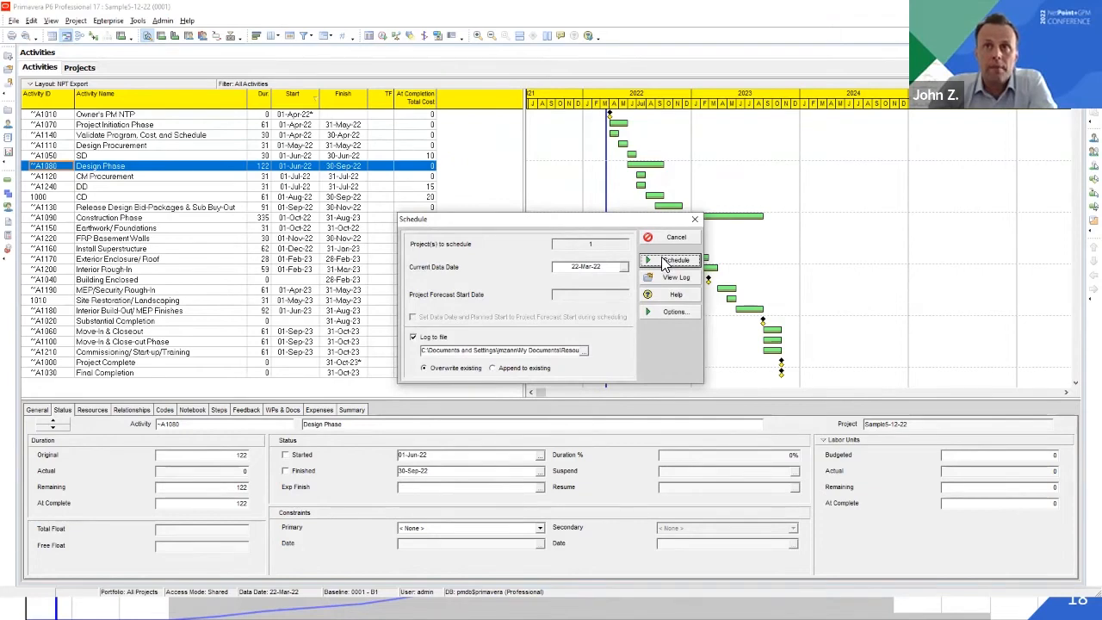
{"action": "left_click", "coordinate": [665, 311]}
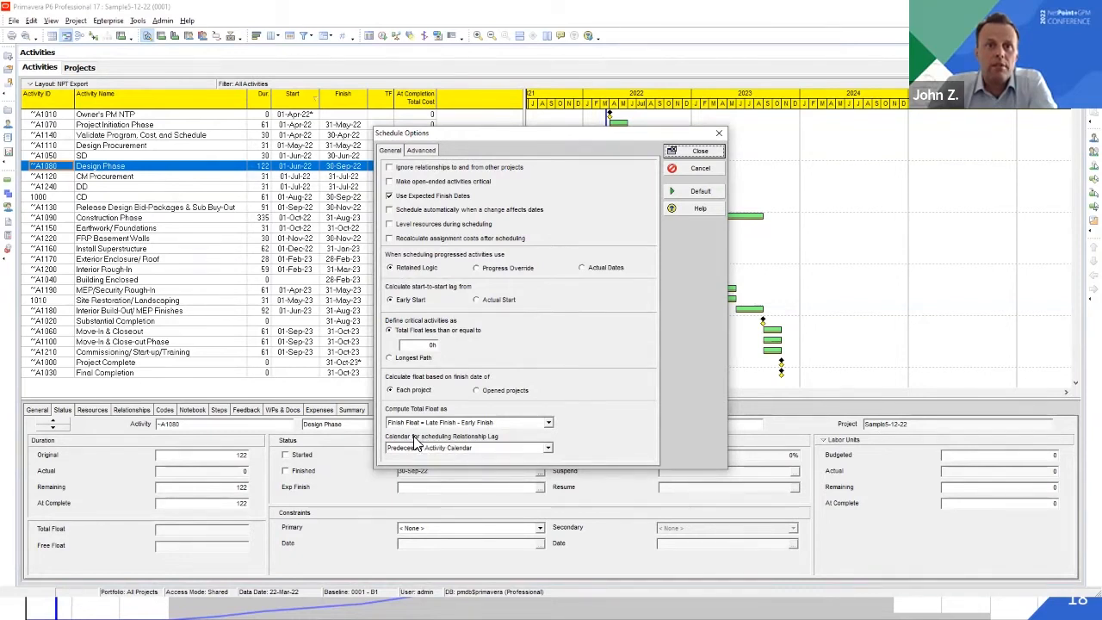
{"action": "left_click", "coordinate": [700, 155]}
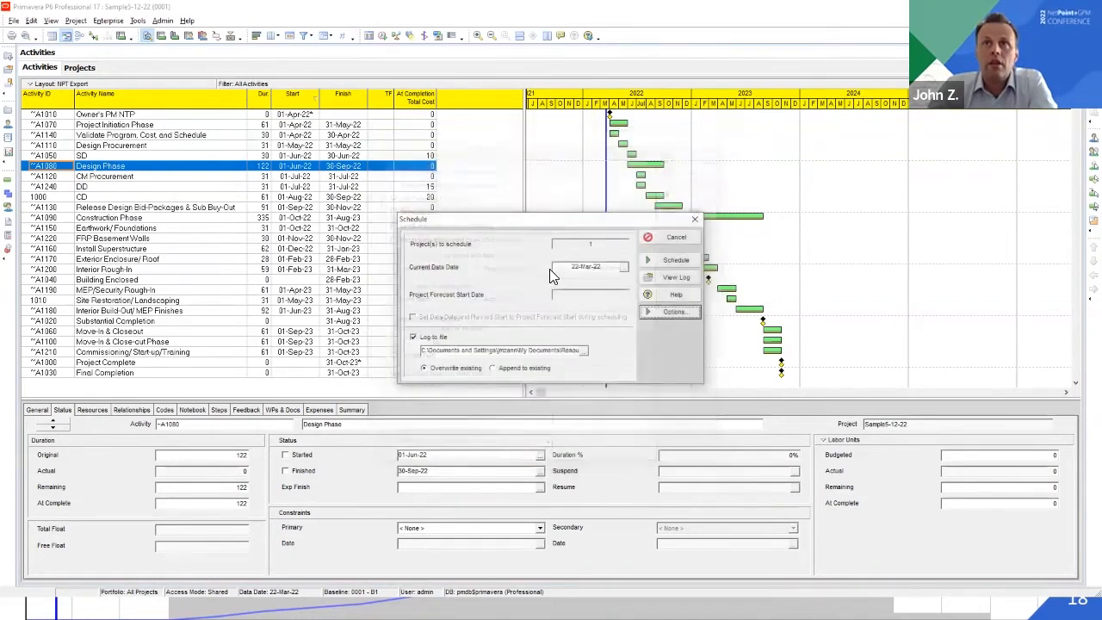
{"action": "left_click", "coordinate": [656, 257]}
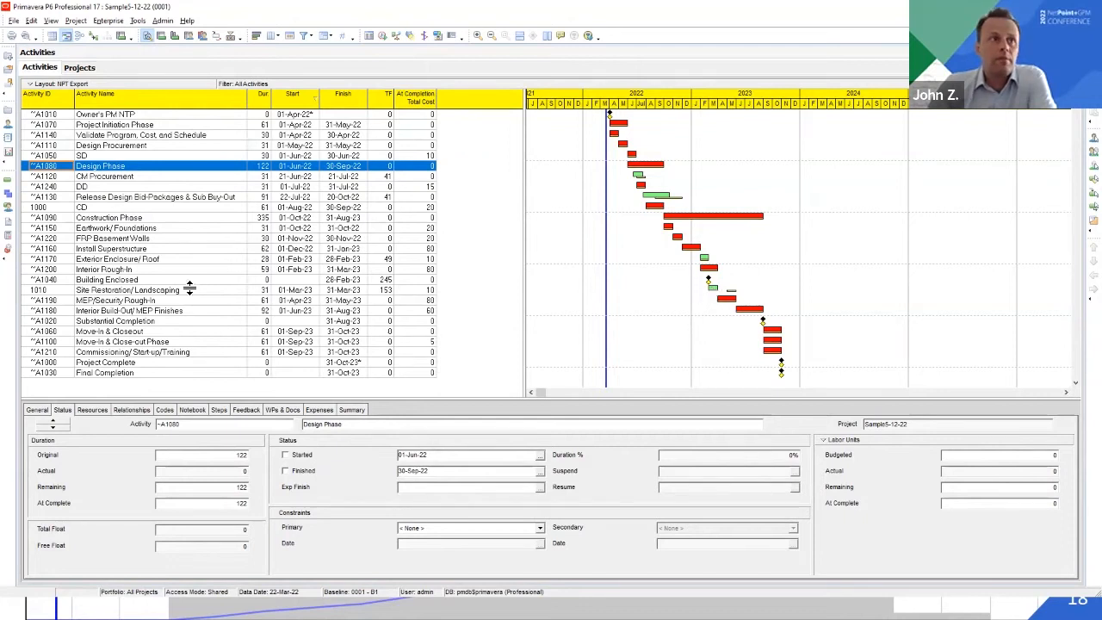
Check the rescheduled dates and total float of Site Restoration/Landscaping, CM Procurement and Release Design Bid-Packages & Sub Buy-Out
{"action": "left_click", "coordinate": [123, 293]}
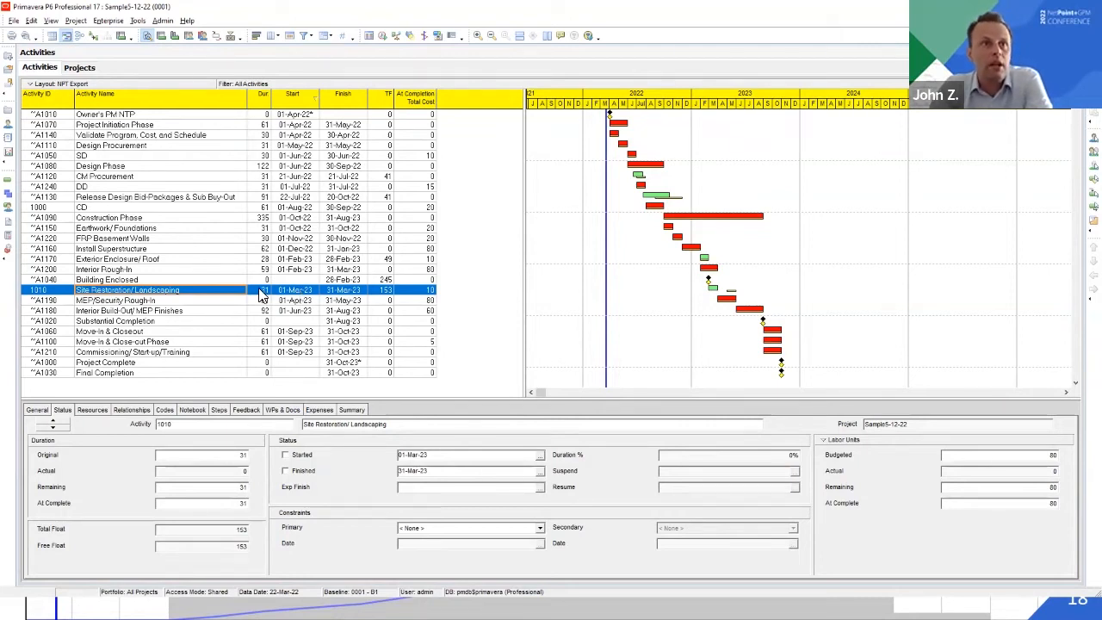
{"action": "left_click", "coordinate": [69, 290]}
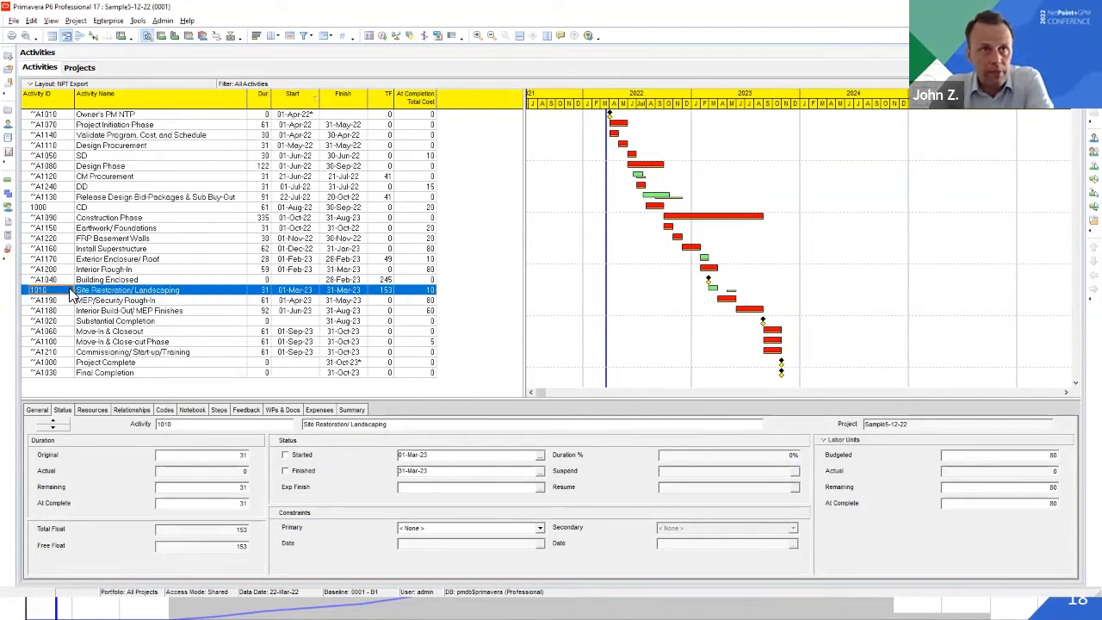
{"action": "left_click", "coordinate": [387, 290]}
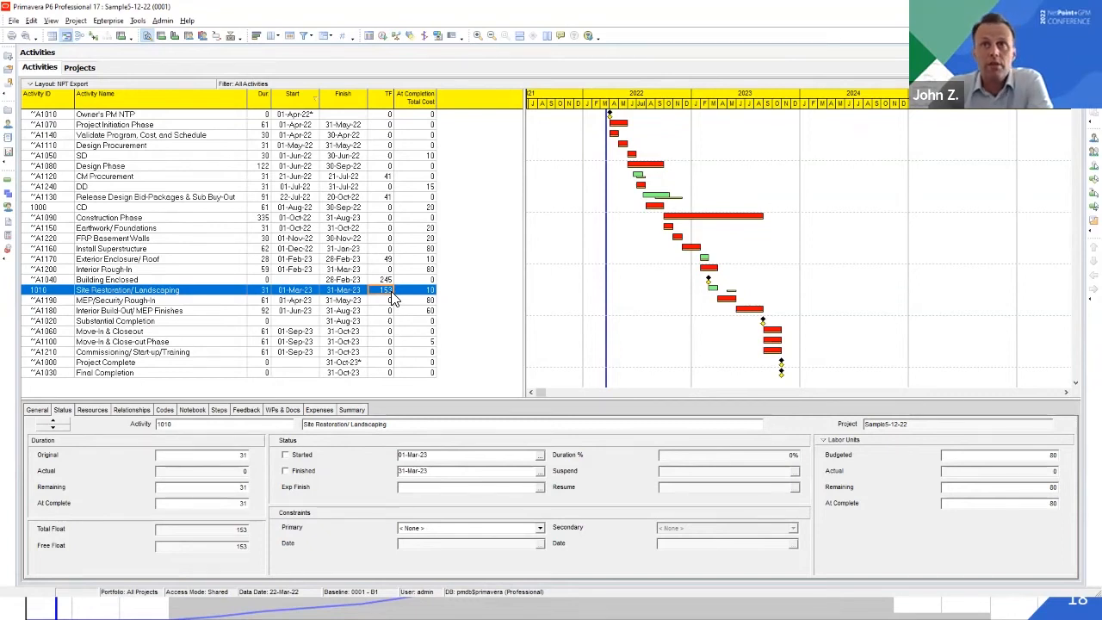
{"action": "left_click", "coordinate": [206, 178]}
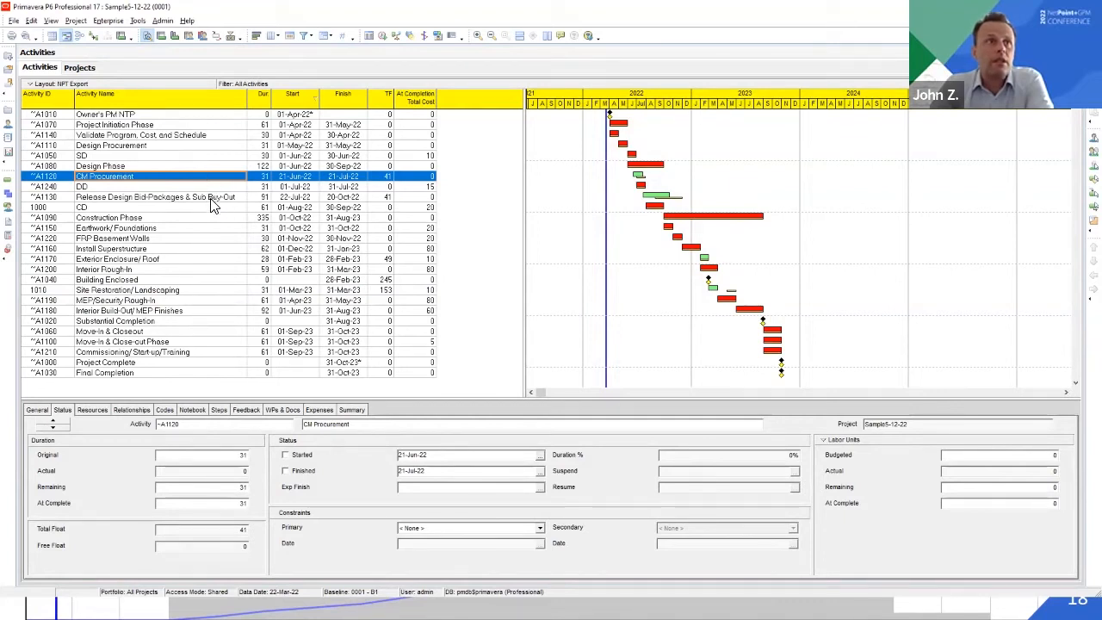
{"action": "left_click", "coordinate": [213, 200]}
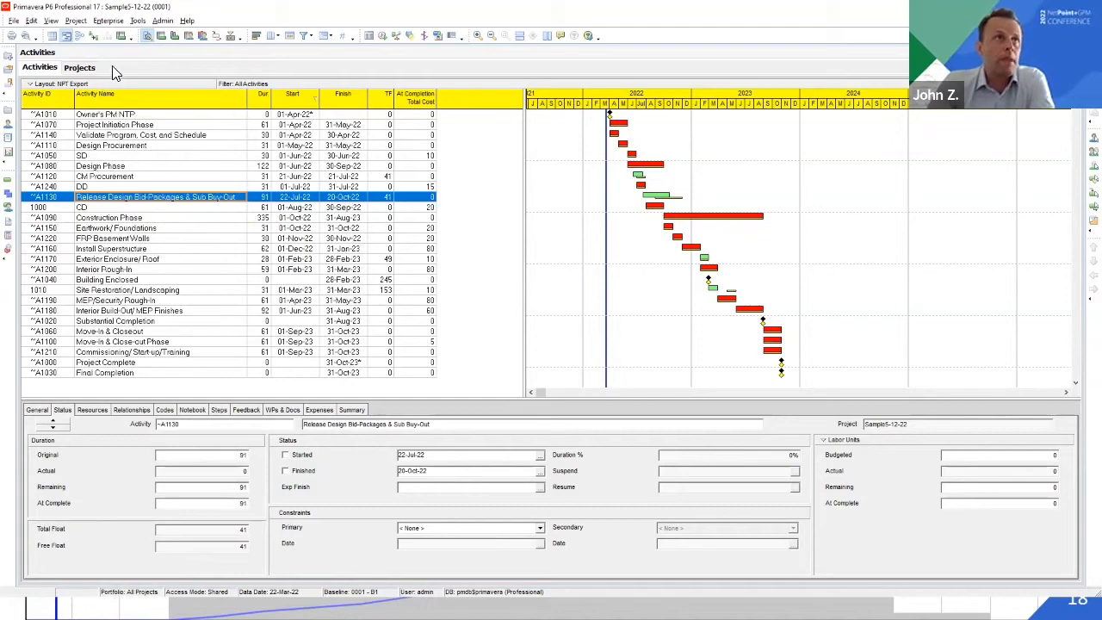
Review the NPTPhase project activity code's definition and values, and check the code assigned to Site Restoration/Landscaping
{"action": "left_click", "coordinate": [106, 22]}
{"action": "left_click", "coordinate": [127, 79]}
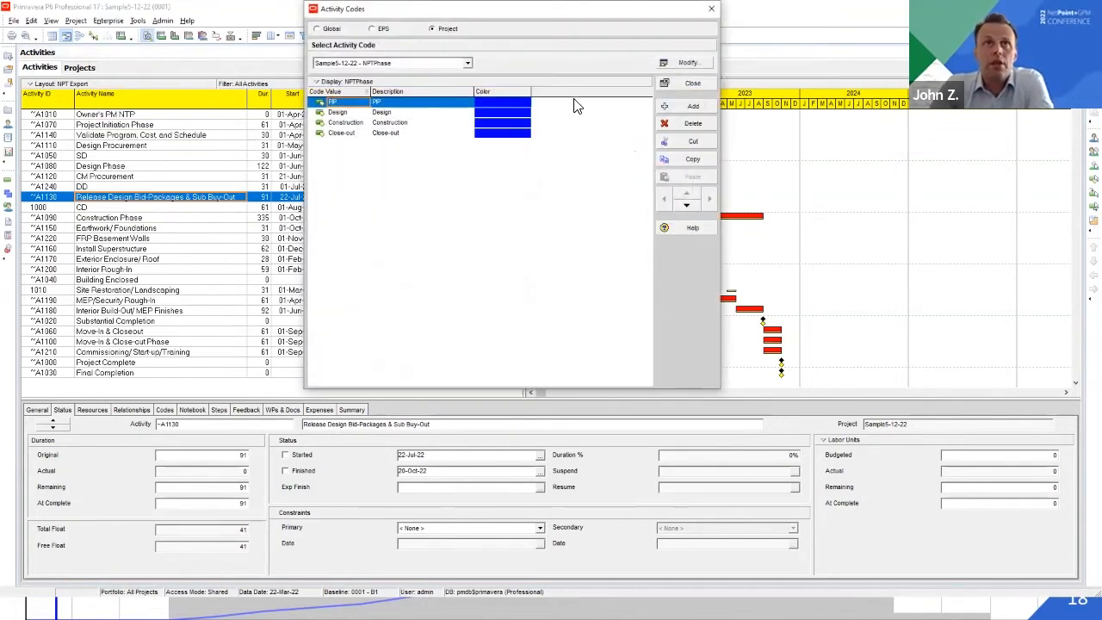
{"action": "left_click", "coordinate": [701, 64]}
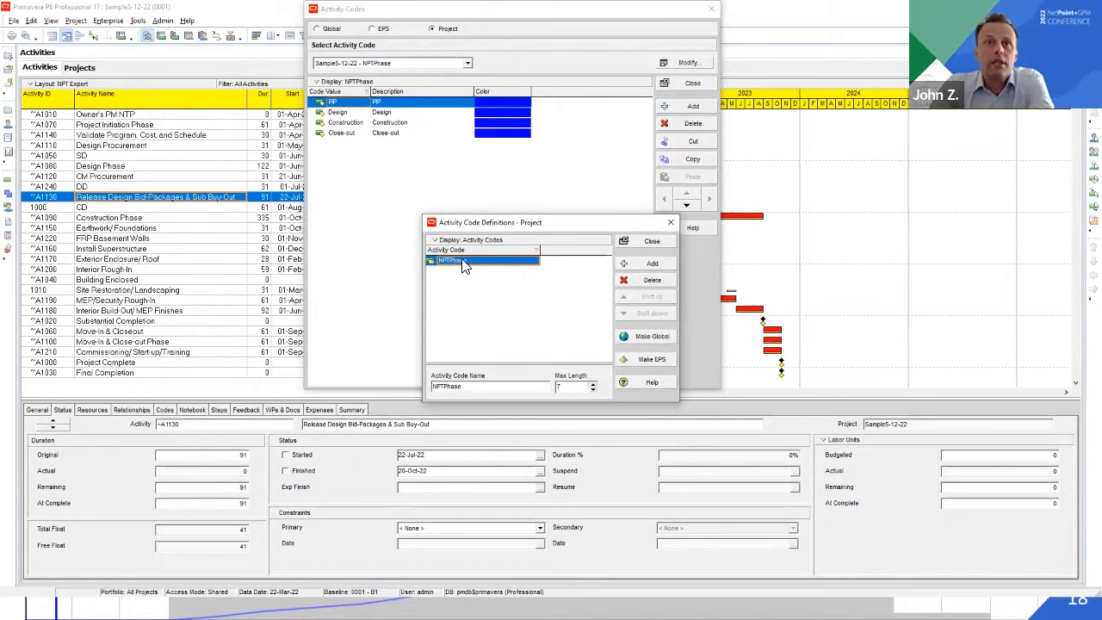
{"action": "left_click", "coordinate": [651, 243]}
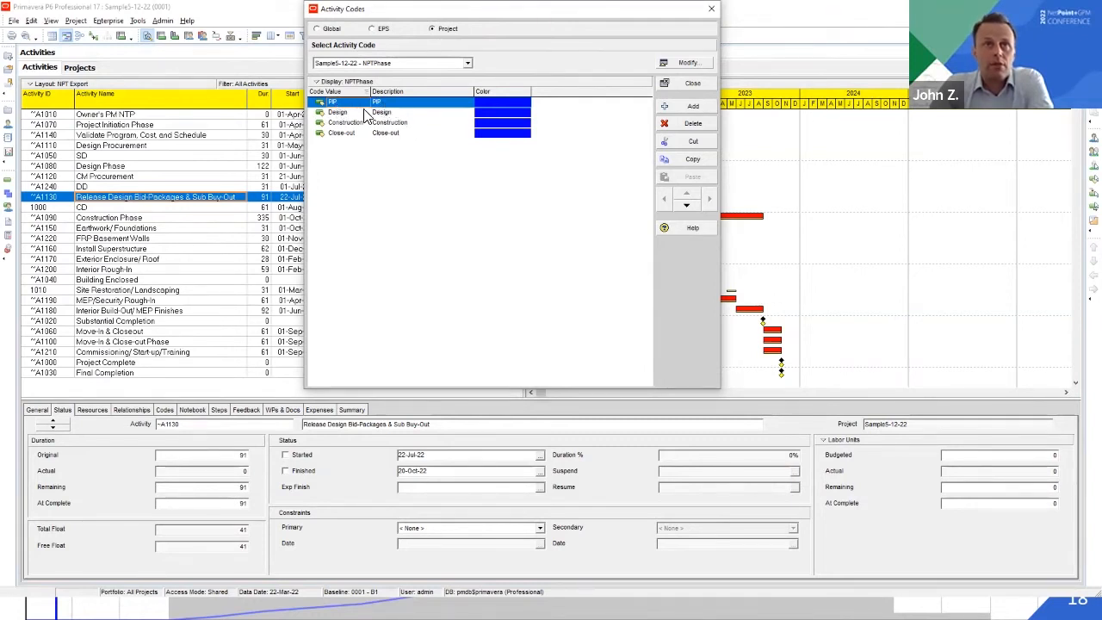
{"action": "left_click", "coordinate": [689, 83]}
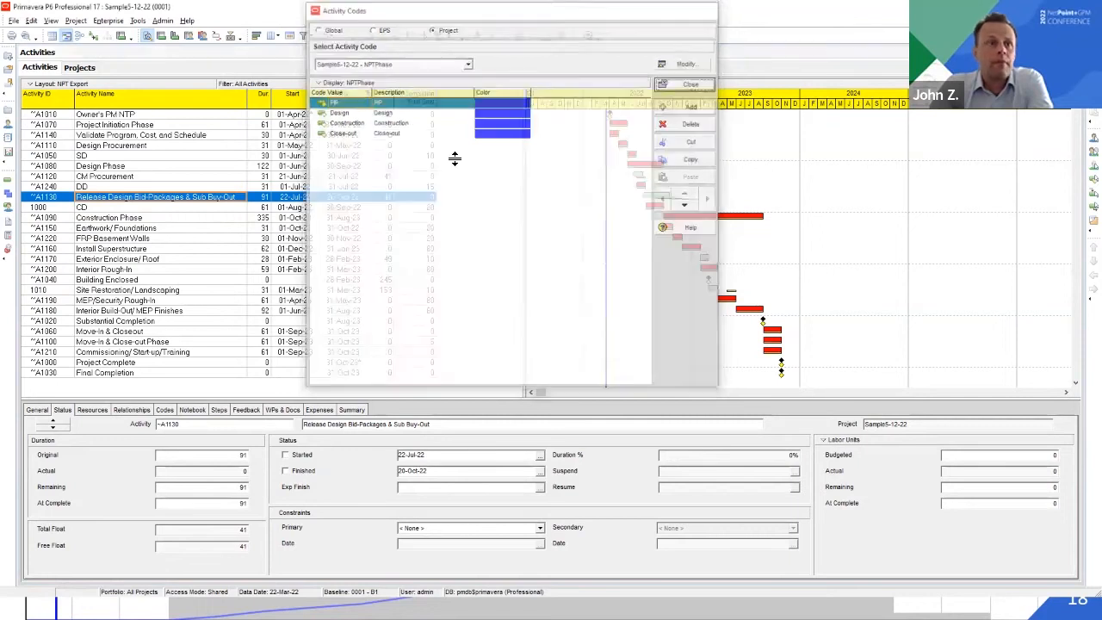
{"action": "left_click", "coordinate": [120, 290]}
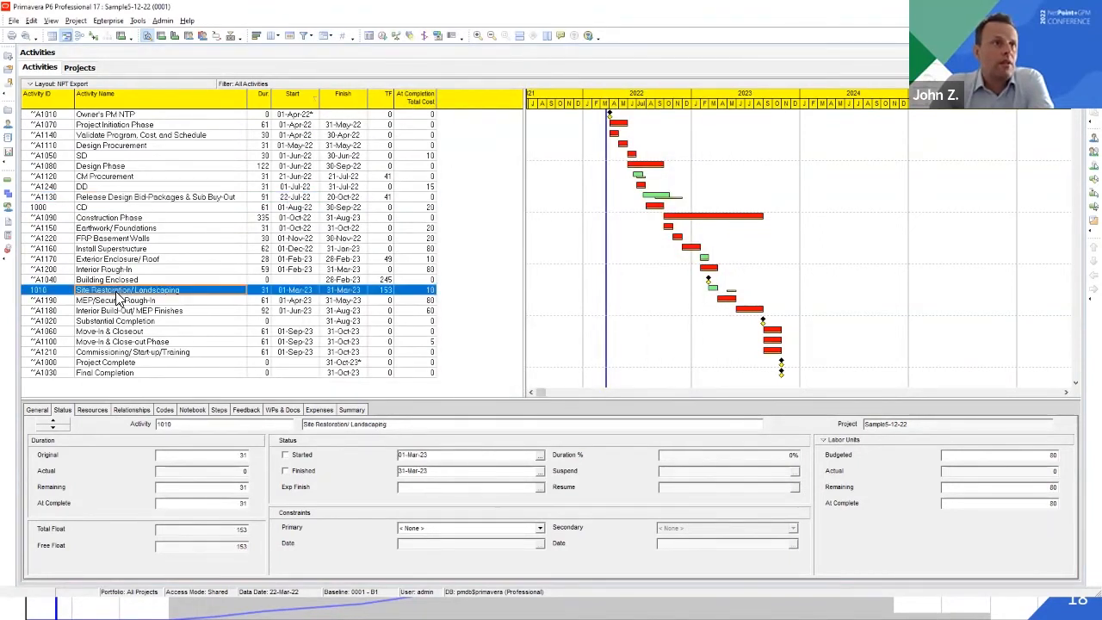
{"action": "left_click", "coordinate": [166, 410]}
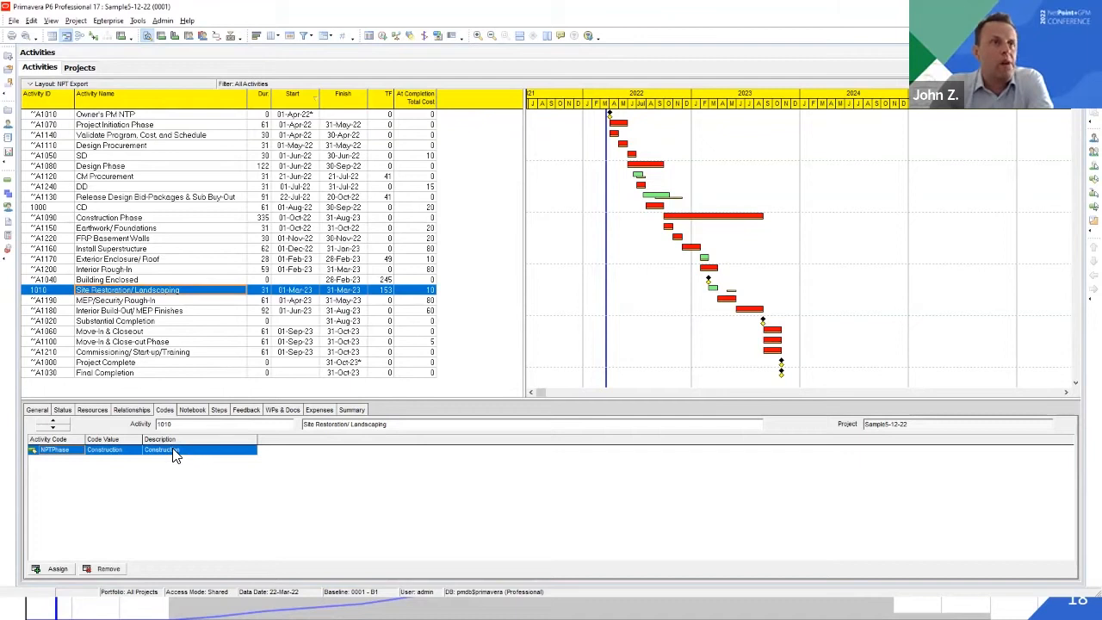
Group the activities by the NPTPhase activity code and look through the resulting phase bands
{"action": "left_click", "coordinate": [430, 291]}
{"action": "key", "text": "n"}
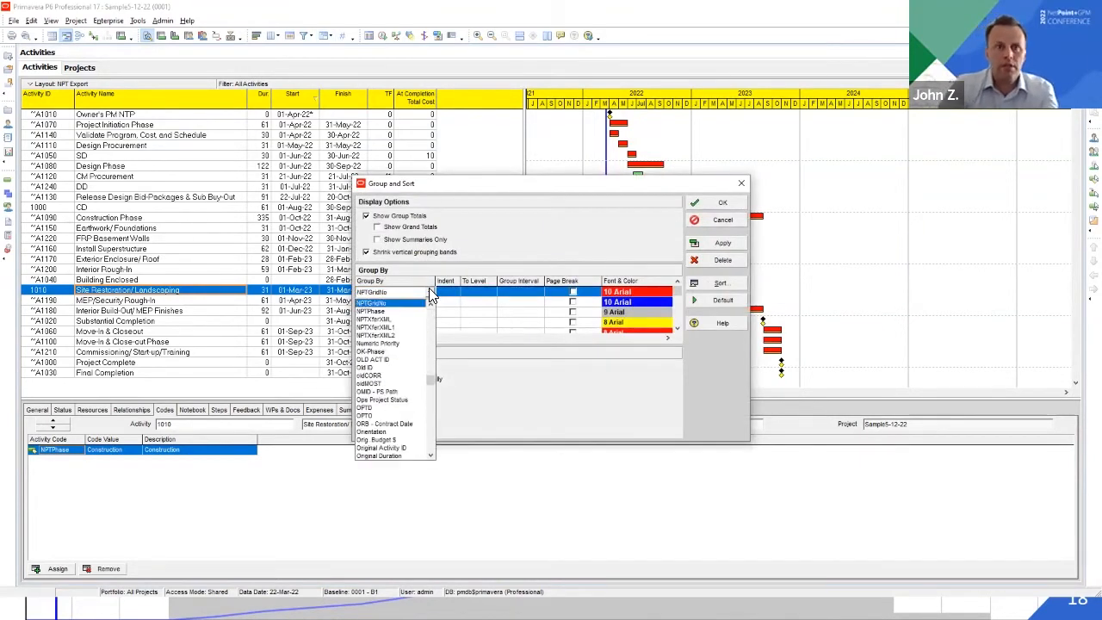
{"action": "left_click", "coordinate": [405, 312]}
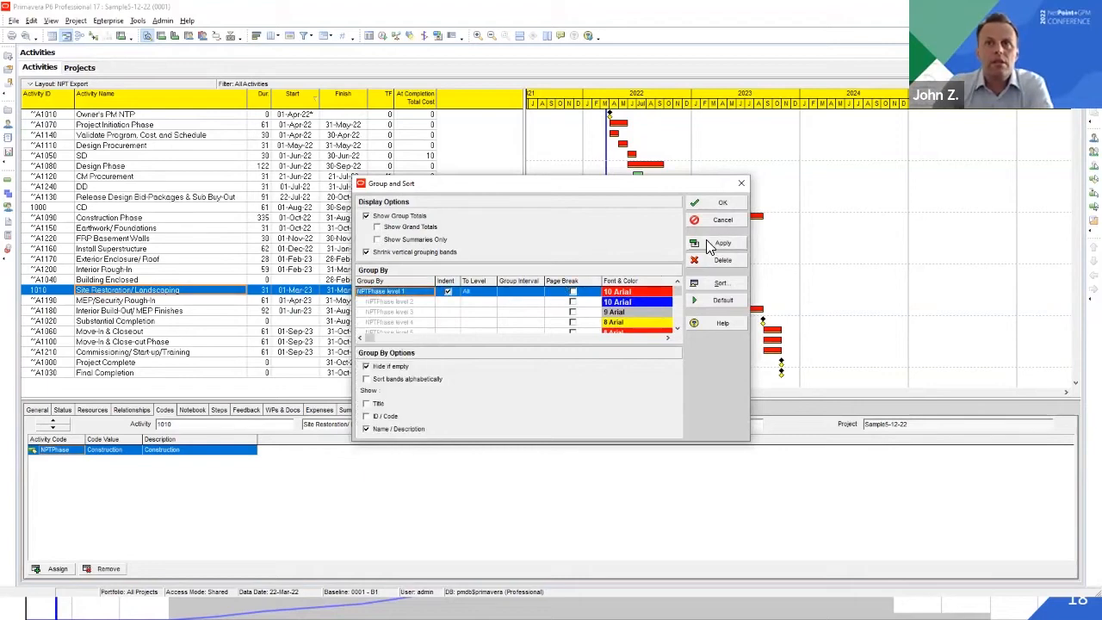
{"action": "left_click", "coordinate": [722, 203]}
{"action": "scroll", "coordinate": [181, 193], "scroll_direction": "down", "scroll_amount": 1}
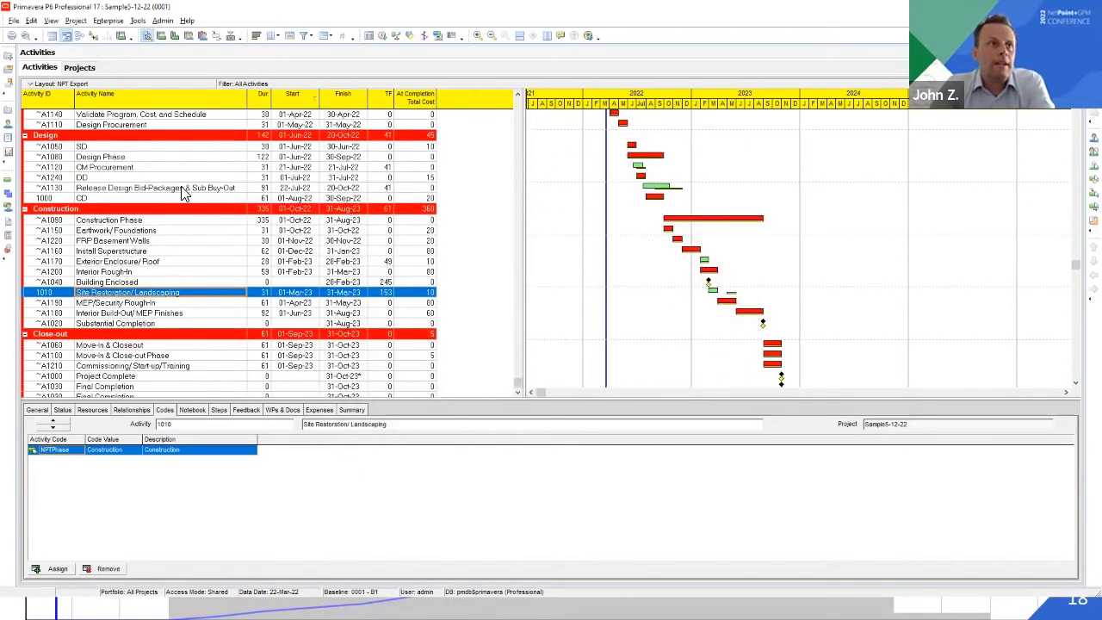
{"action": "scroll", "coordinate": [128, 337], "scroll_direction": "up", "scroll_amount": 1}
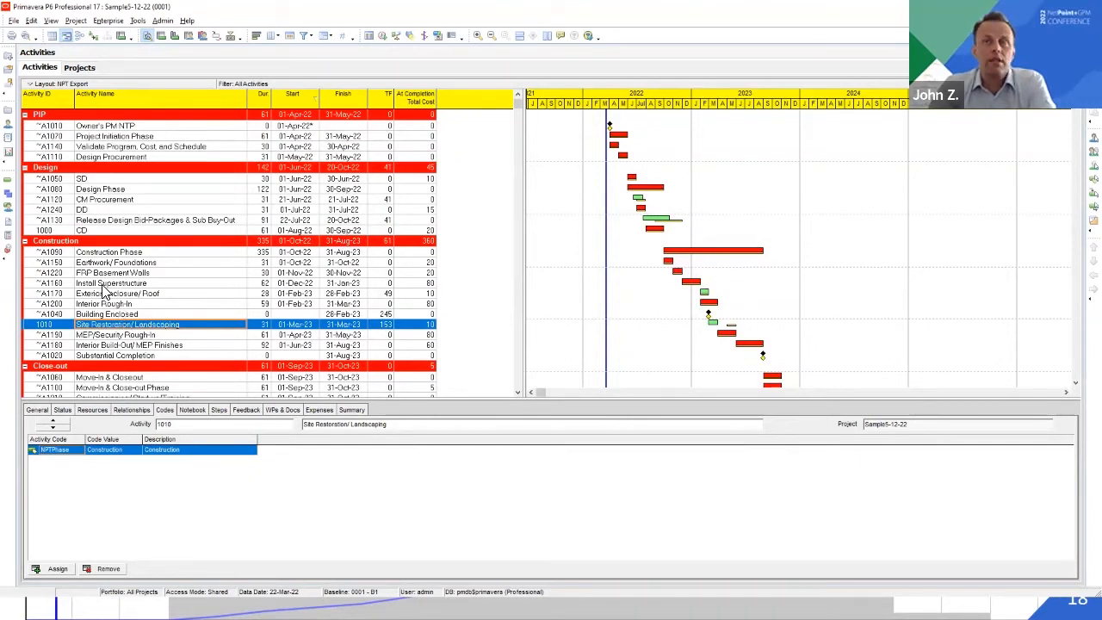
Collapse the activity table to its phase bands, expand all bands again and look through the activities in the PIP phase
{"action": "right_click", "coordinate": [129, 139]}
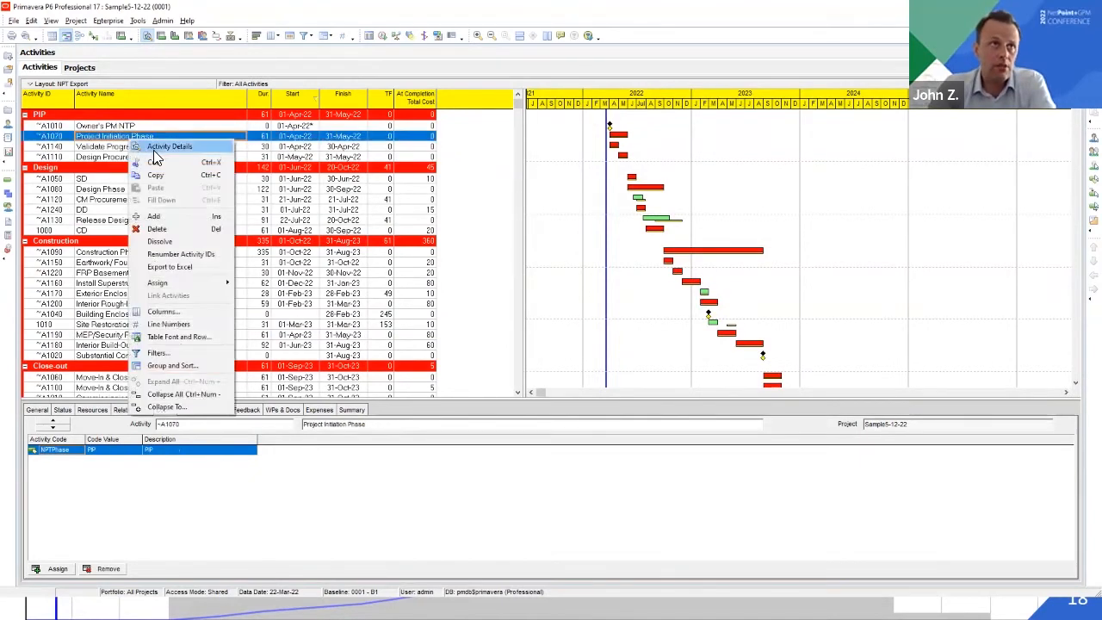
{"action": "left_click", "coordinate": [172, 406]}
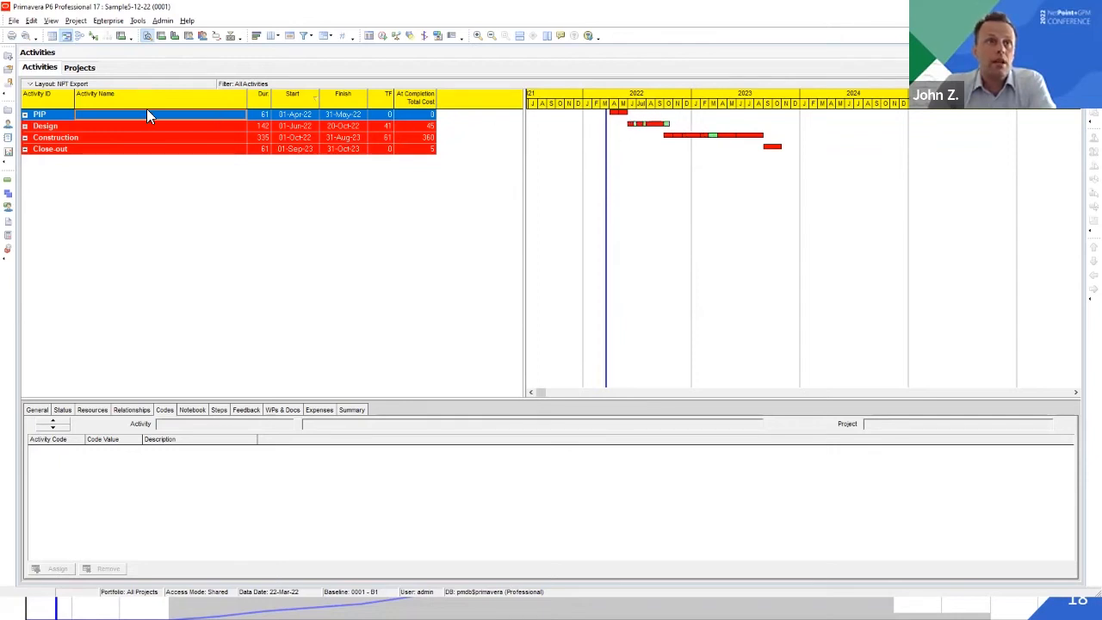
{"action": "right_click", "coordinate": [89, 126]}
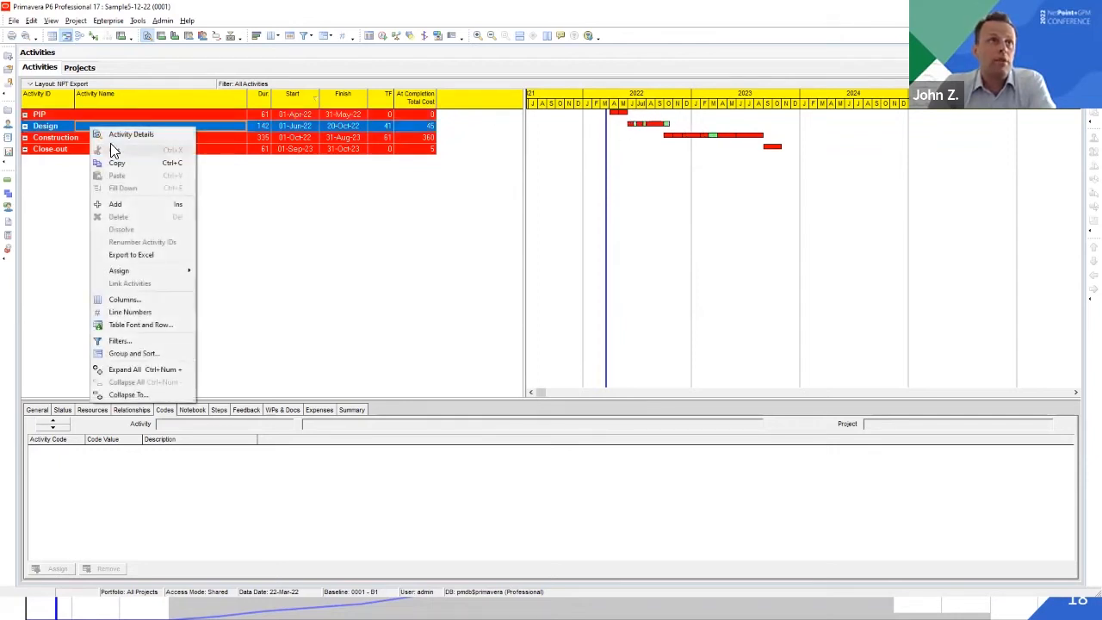
{"action": "left_click", "coordinate": [135, 367]}
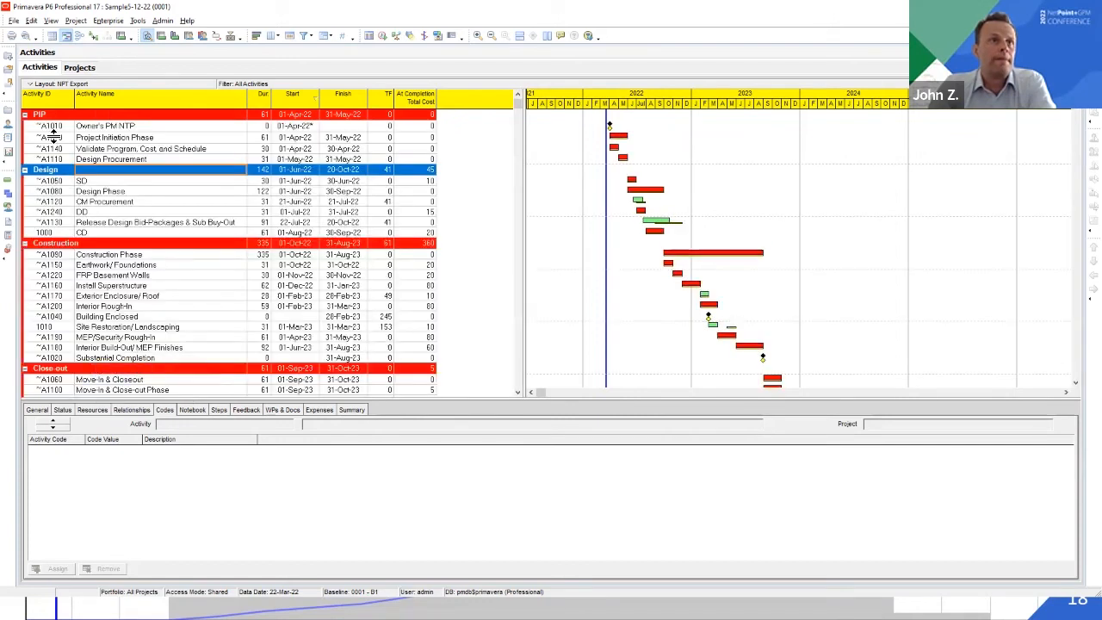
{"action": "left_click", "coordinate": [44, 127]}
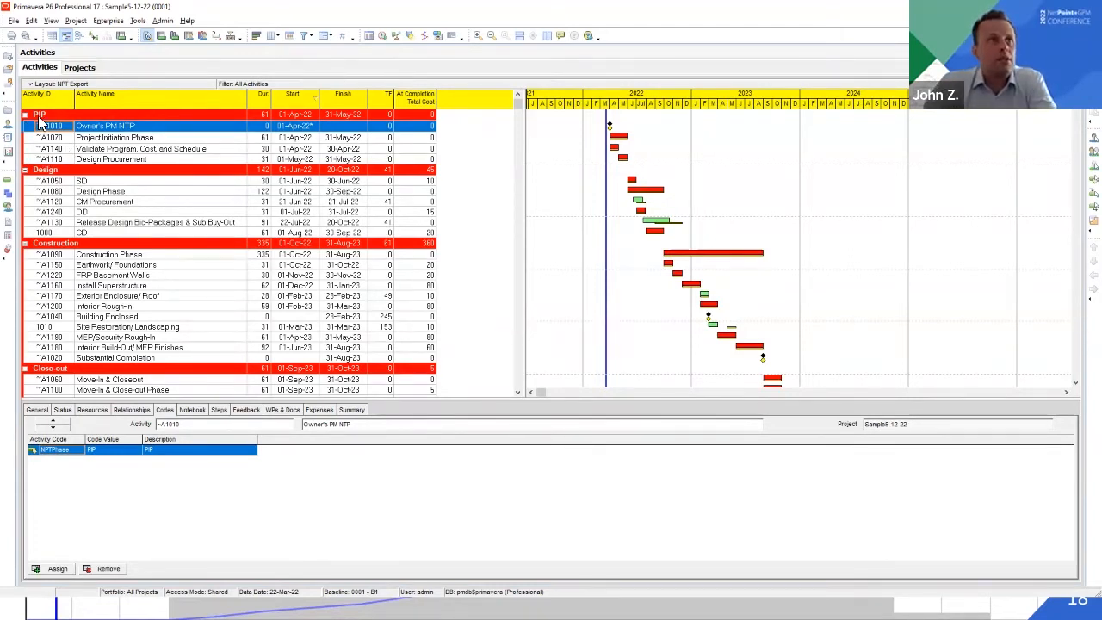
{"action": "left_click", "coordinate": [64, 138]}
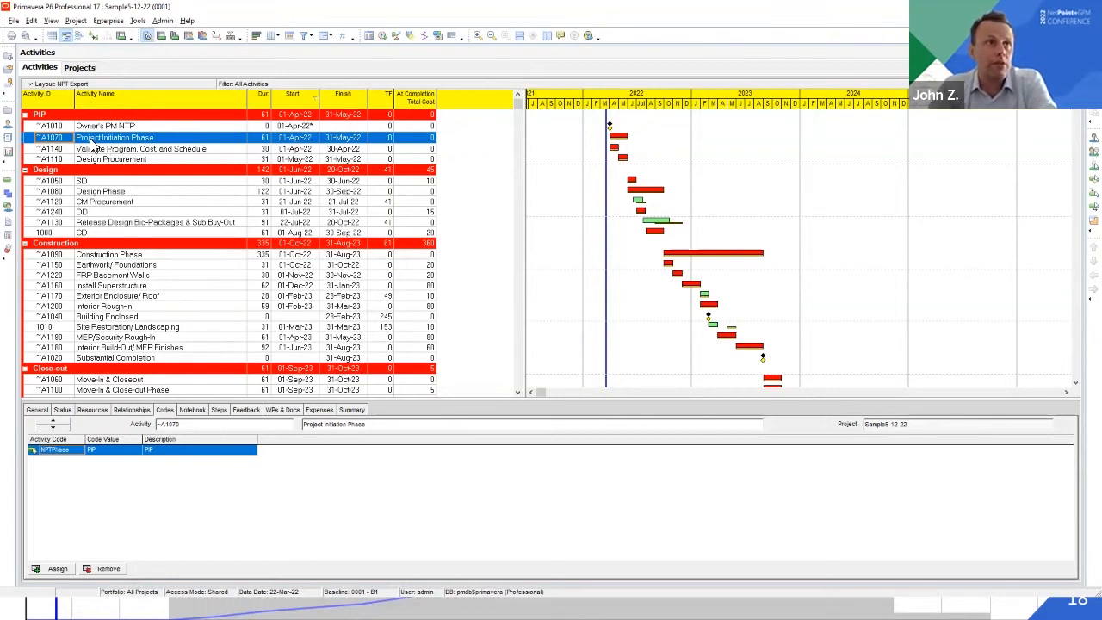
Export project Sample5-12-22 in Primavera PM (XER) format, version 17.12 or later, to Sample5-12-22i.xer in the 2-data folder
{"action": "left_click", "coordinate": [14, 19]}
{"action": "left_click", "coordinate": [26, 45]}
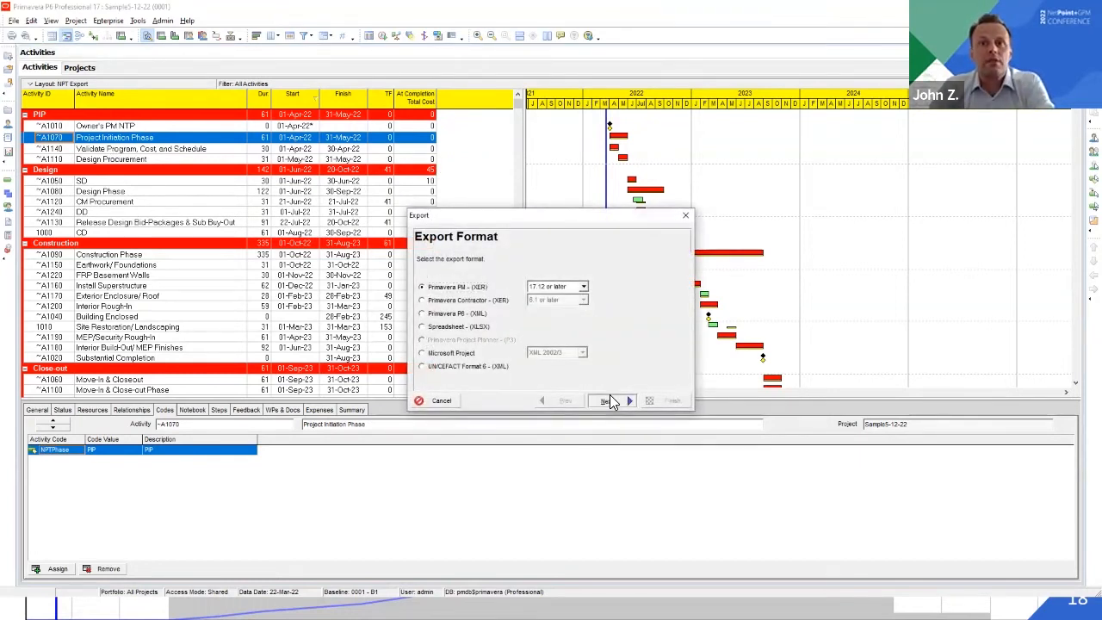
{"action": "left_click", "coordinate": [605, 400]}
{"action": "left_click", "coordinate": [607, 402]}
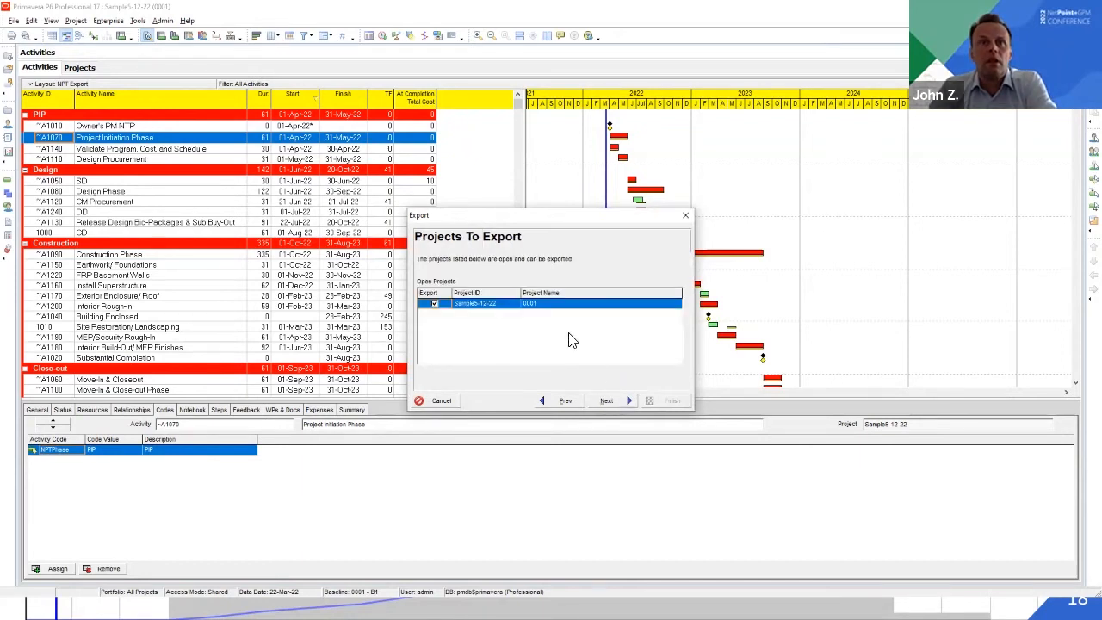
{"action": "left_click", "coordinate": [605, 401]}
{"action": "left_click", "coordinate": [559, 294]}
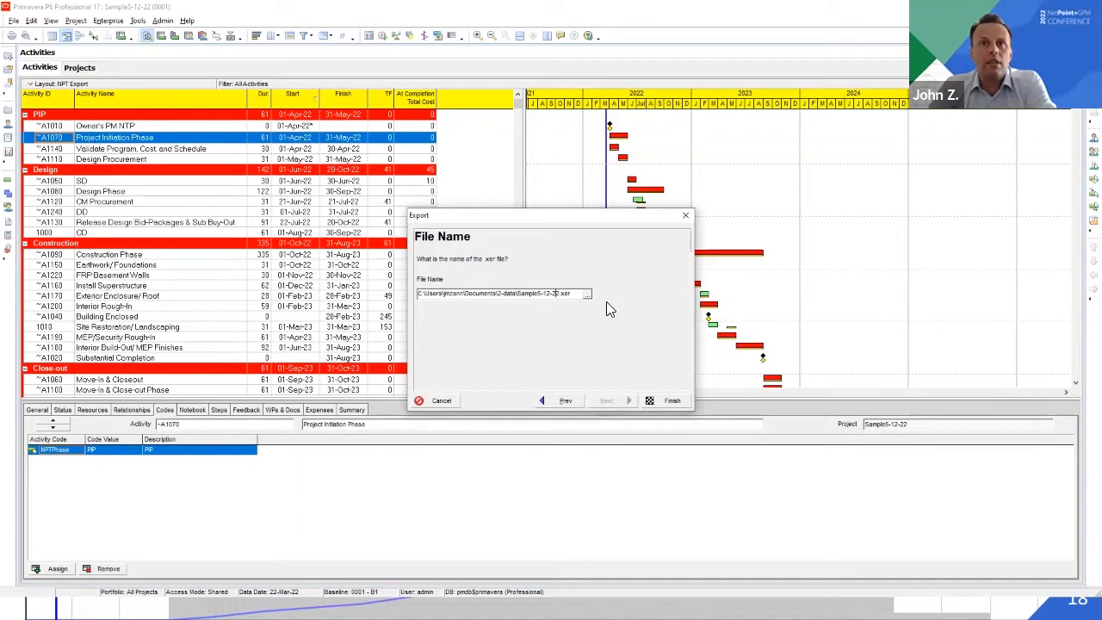
{"action": "left_click", "coordinate": [668, 400]}
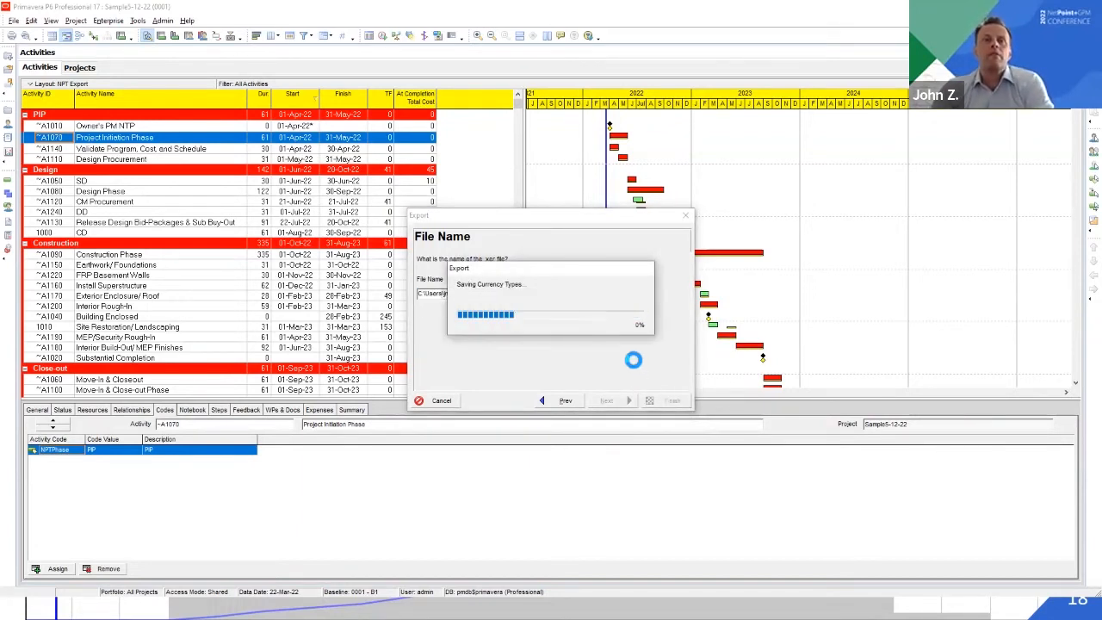
{"action": "left_click", "coordinate": [665, 400]}
Switch to NetPoint with the sample building schedule and open the newly exported Sample5-12-22i.xer for a P6 import
{"action": "key", "text": "alt+Tab"}
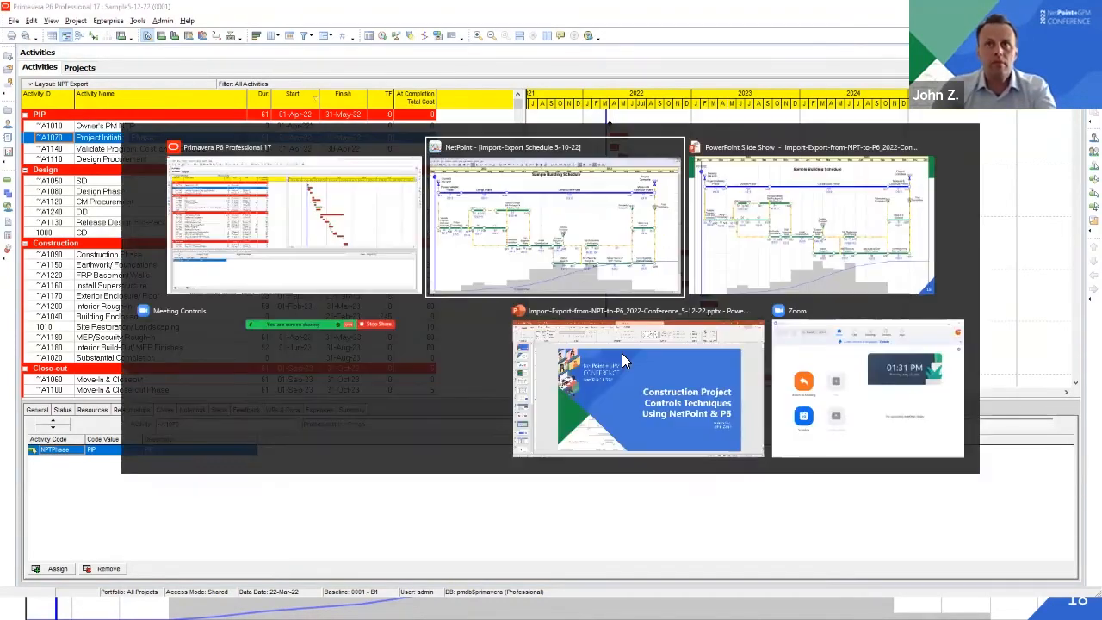
{"action": "key", "text": "alt+Tab"}
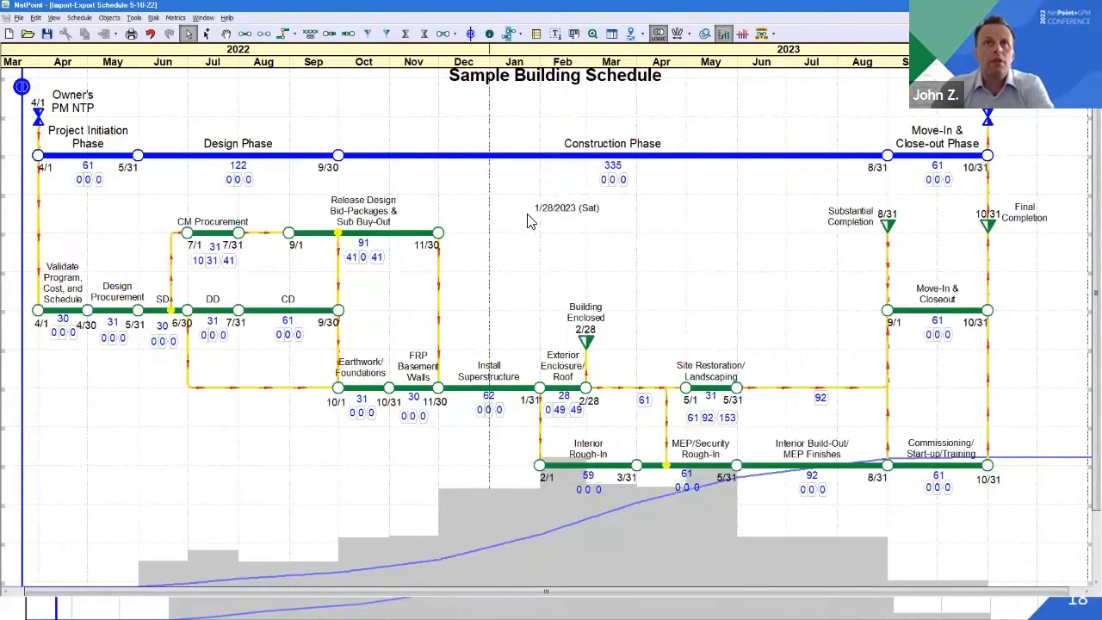
{"action": "scroll", "coordinate": [526, 223], "scroll_direction": "up", "scroll_amount": 1}
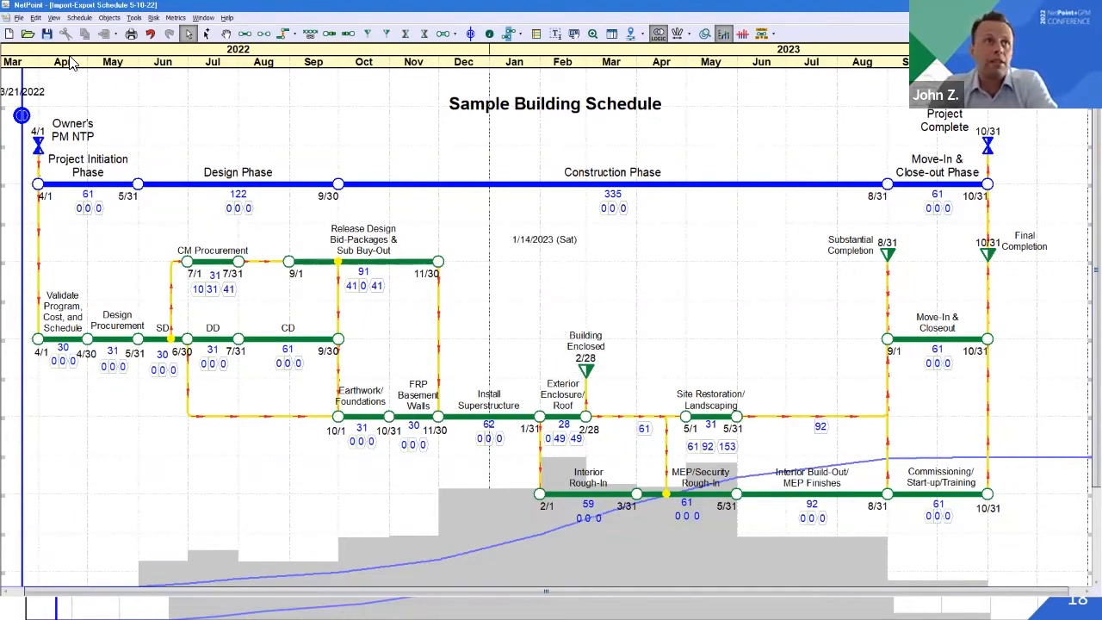
{"action": "left_click", "coordinate": [16, 18]}
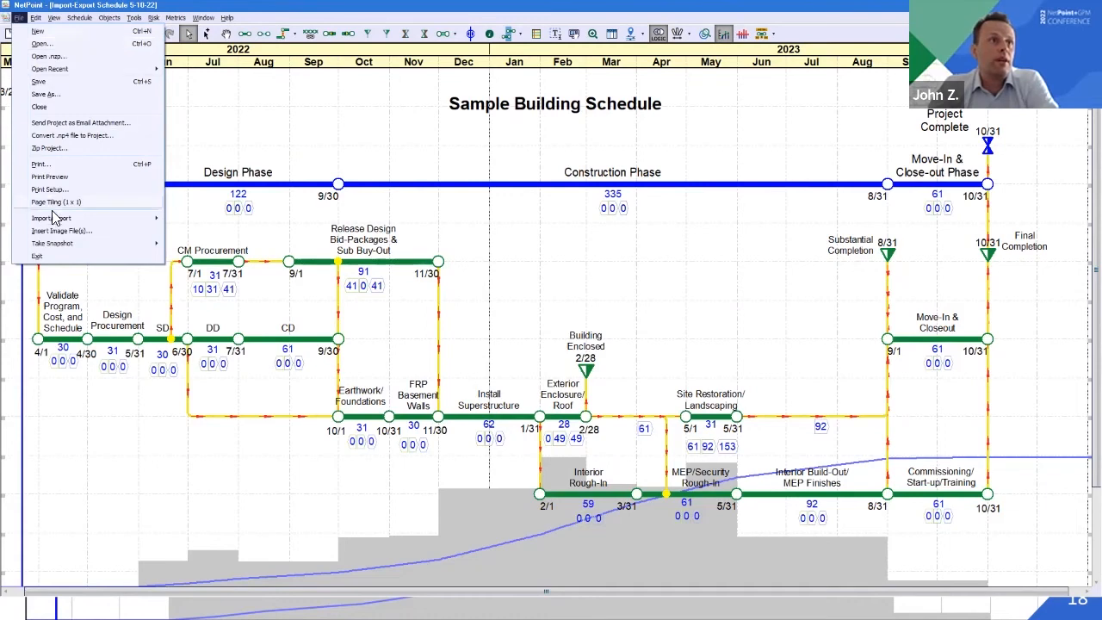
{"action": "mouse_move", "coordinate": [53, 217]}
{"action": "left_click", "coordinate": [193, 220]}
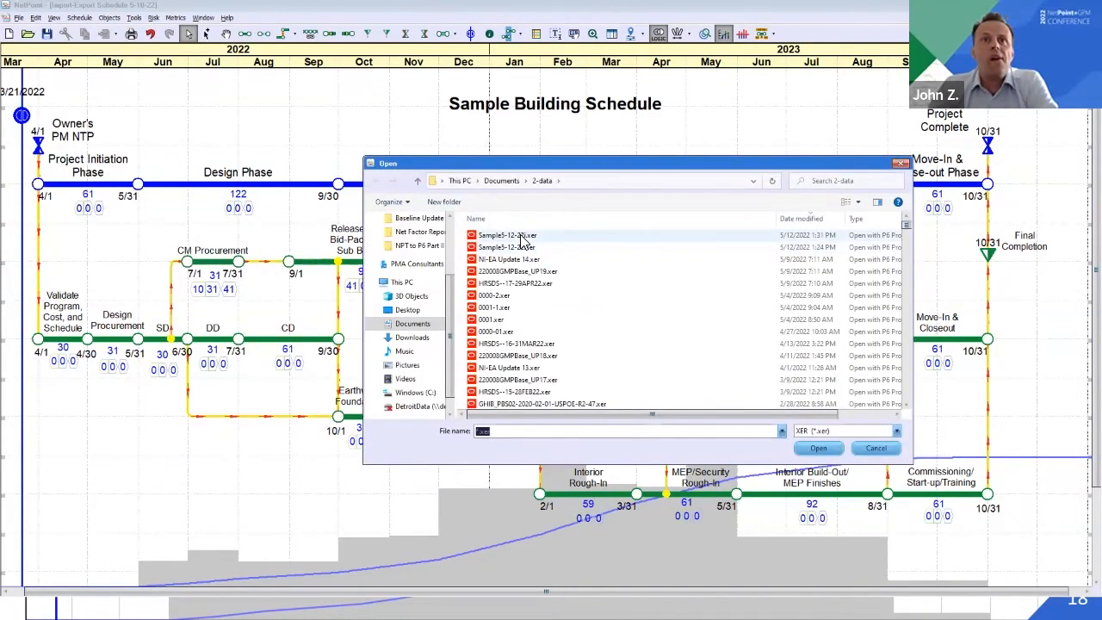
{"action": "double_click", "coordinate": [519, 237]}
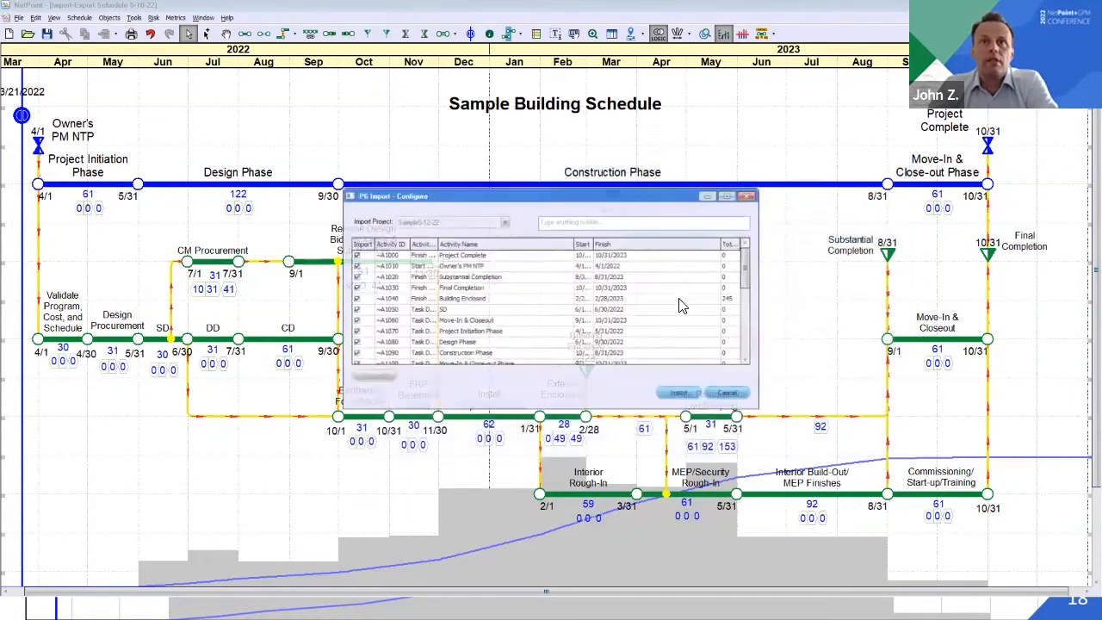
Check the activities listed for import, import them all, review the import report and finalize the import
{"action": "scroll", "coordinate": [370, 299], "scroll_direction": "down", "scroll_amount": 5}
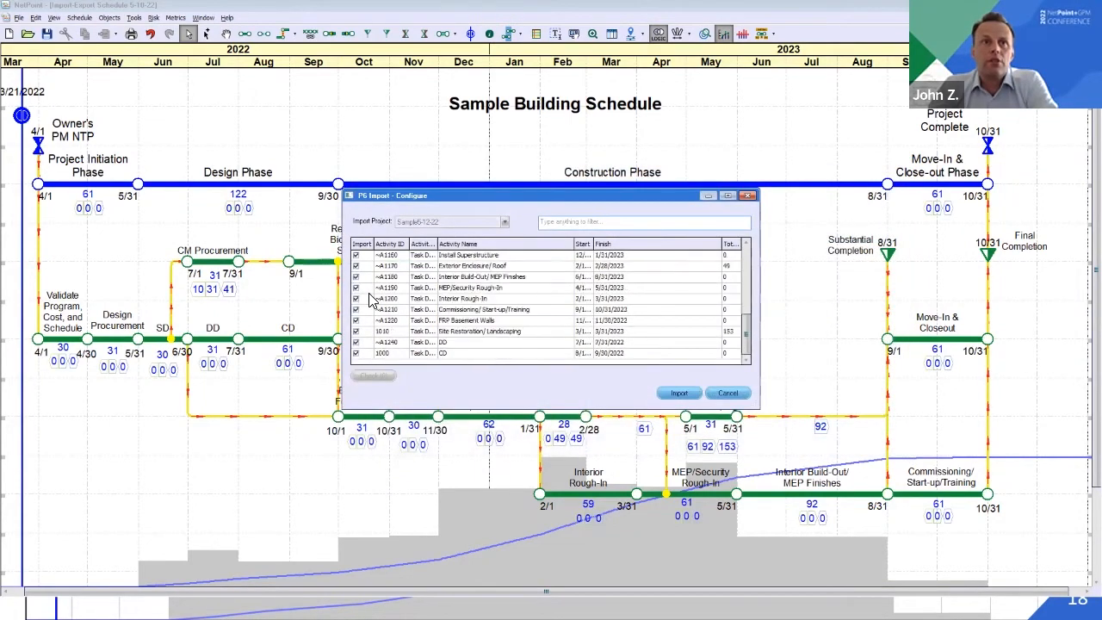
{"action": "scroll", "coordinate": [370, 299], "scroll_direction": "up", "scroll_amount": 5}
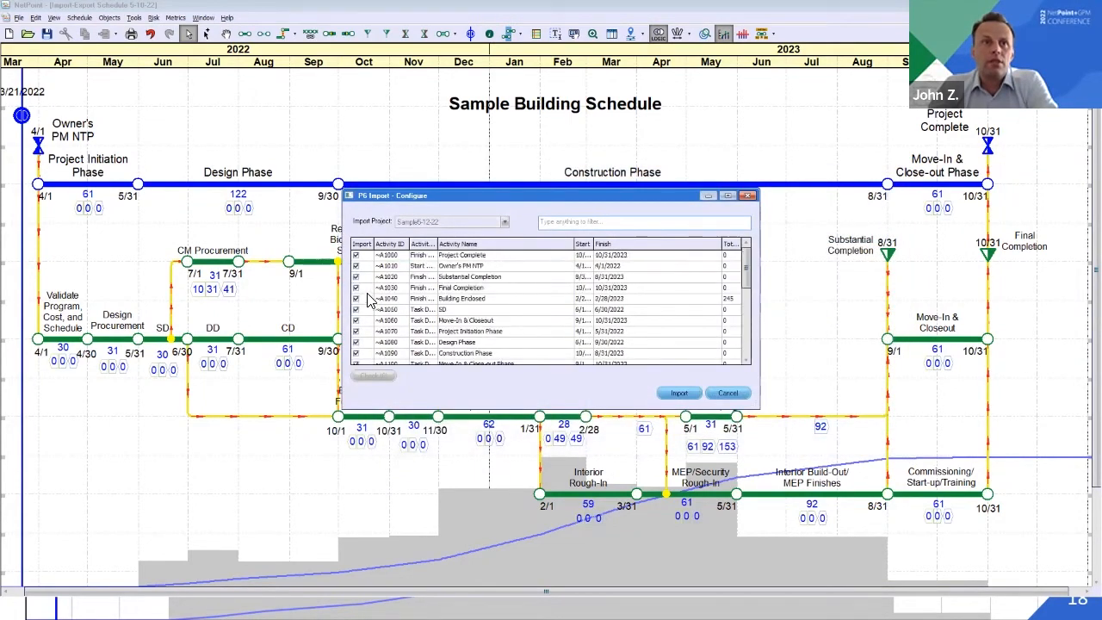
{"action": "left_click", "coordinate": [678, 393]}
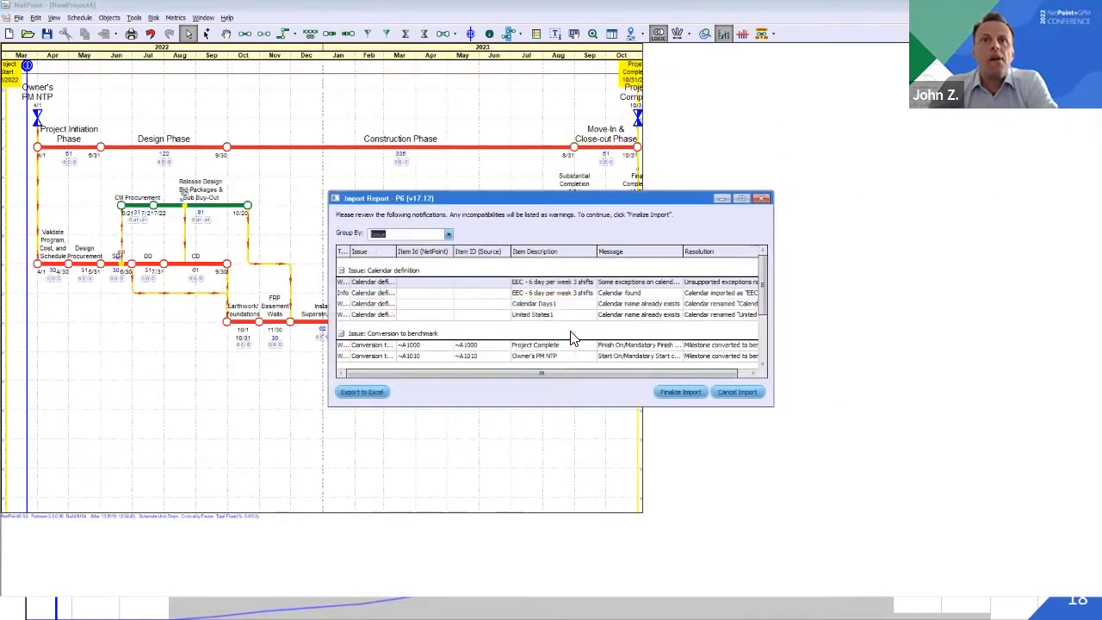
{"action": "scroll", "coordinate": [573, 338], "scroll_direction": "down", "scroll_amount": 3}
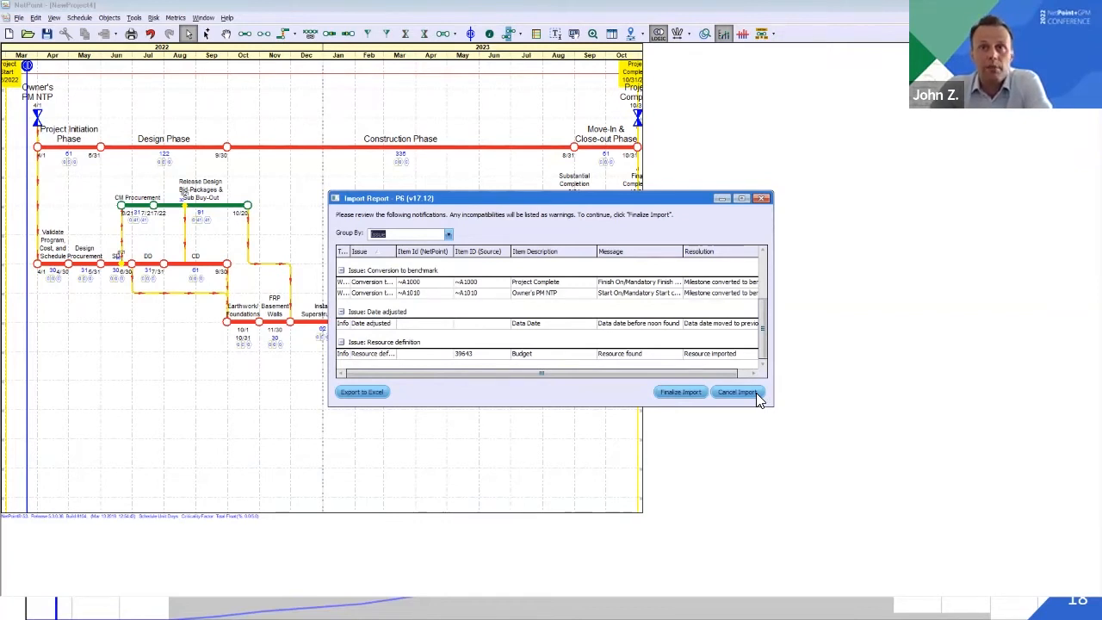
{"action": "left_click", "coordinate": [681, 392]}
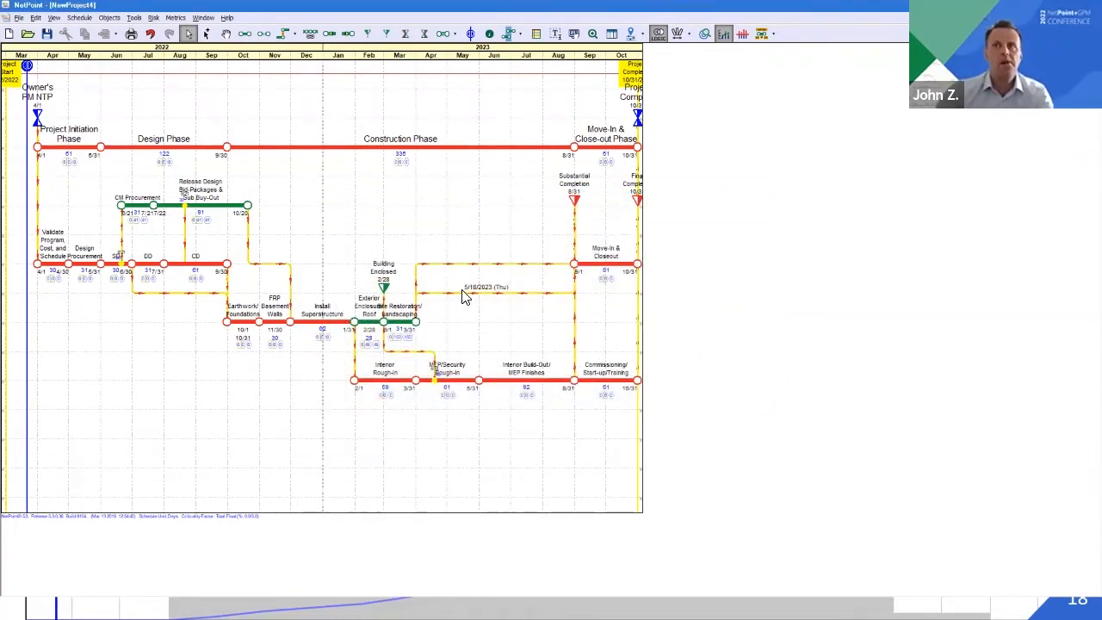
Compare the imported NewProject4 schedule with the original Import-Export Schedule 5-10-22, ending on NewProject4
{"action": "scroll", "coordinate": [448, 220], "scroll_direction": "up", "scroll_amount": 3}
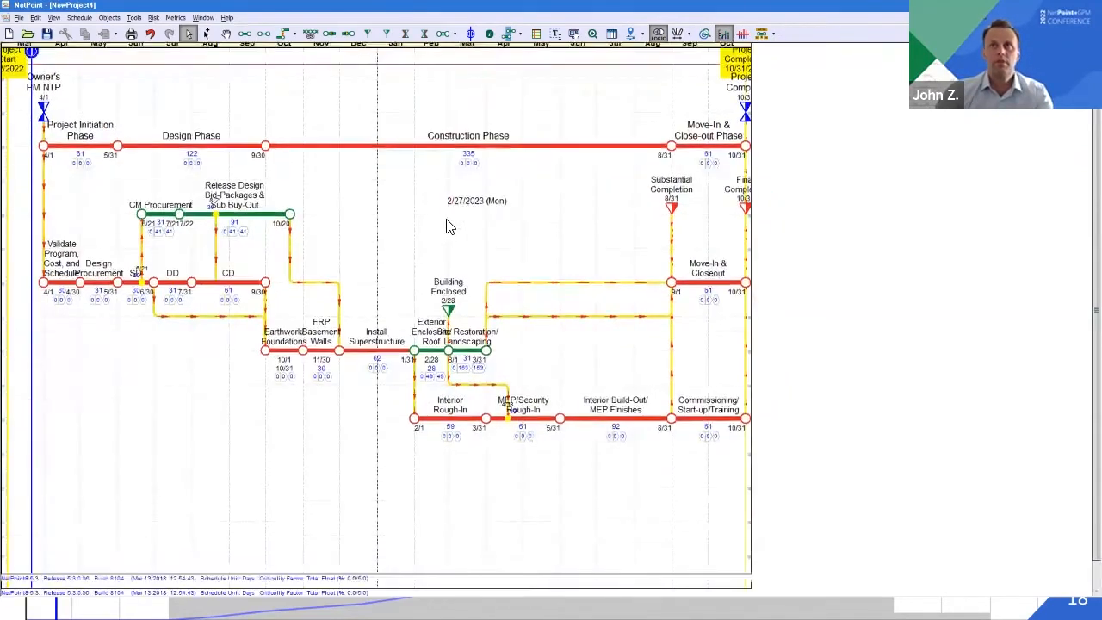
{"action": "scroll", "coordinate": [448, 225], "scroll_direction": "up", "scroll_amount": 2}
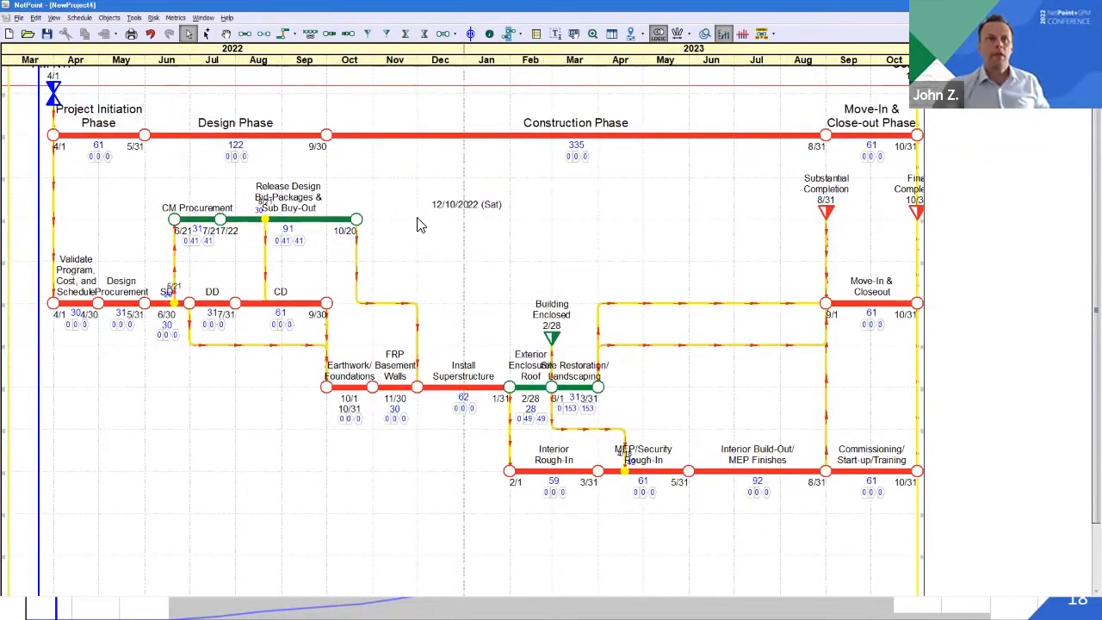
{"action": "left_click", "coordinate": [204, 18]}
{"action": "left_click", "coordinate": [275, 58]}
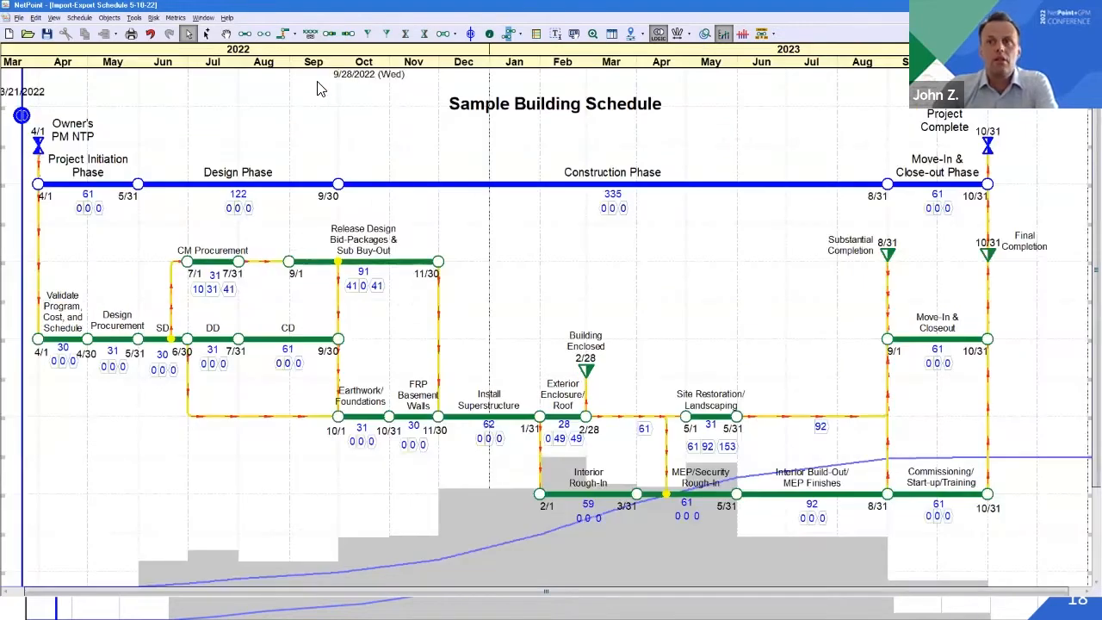
{"action": "left_click", "coordinate": [203, 18]}
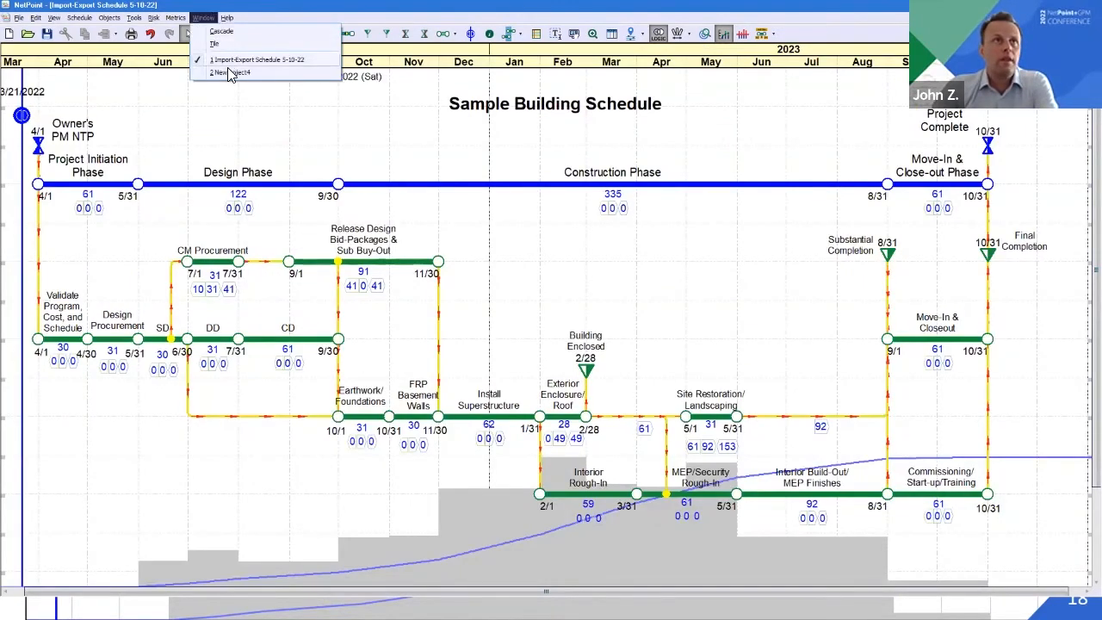
{"action": "left_click", "coordinate": [231, 73]}
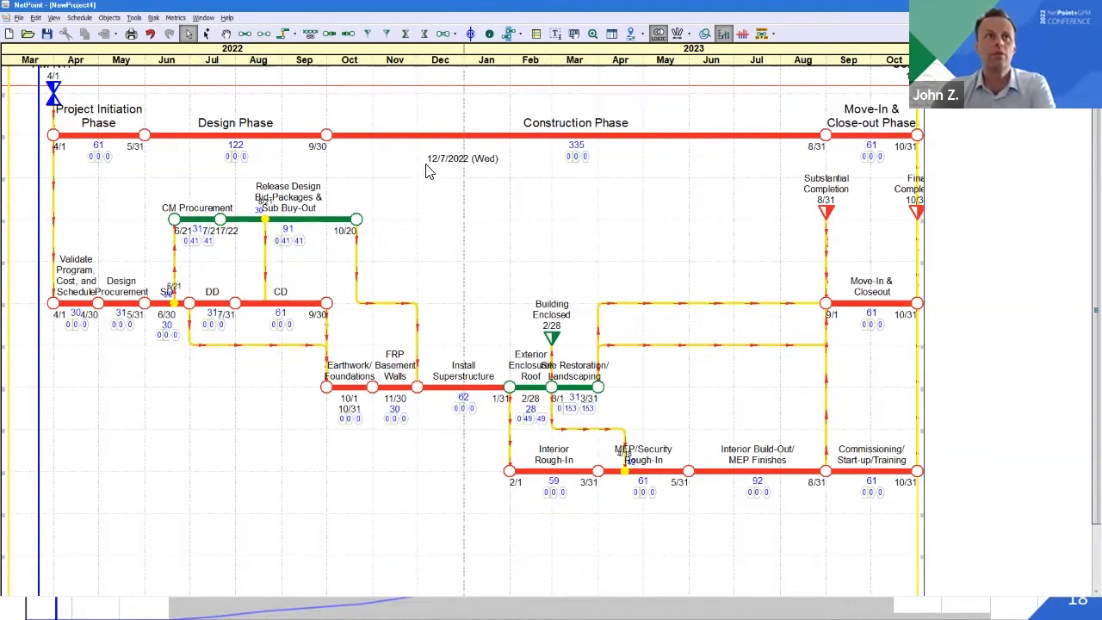
In the schedule properties of NewProject4, turn off the display of project completion, project start and the holiday line
{"action": "scroll", "coordinate": [388, 150], "scroll_direction": "up", "scroll_amount": 2}
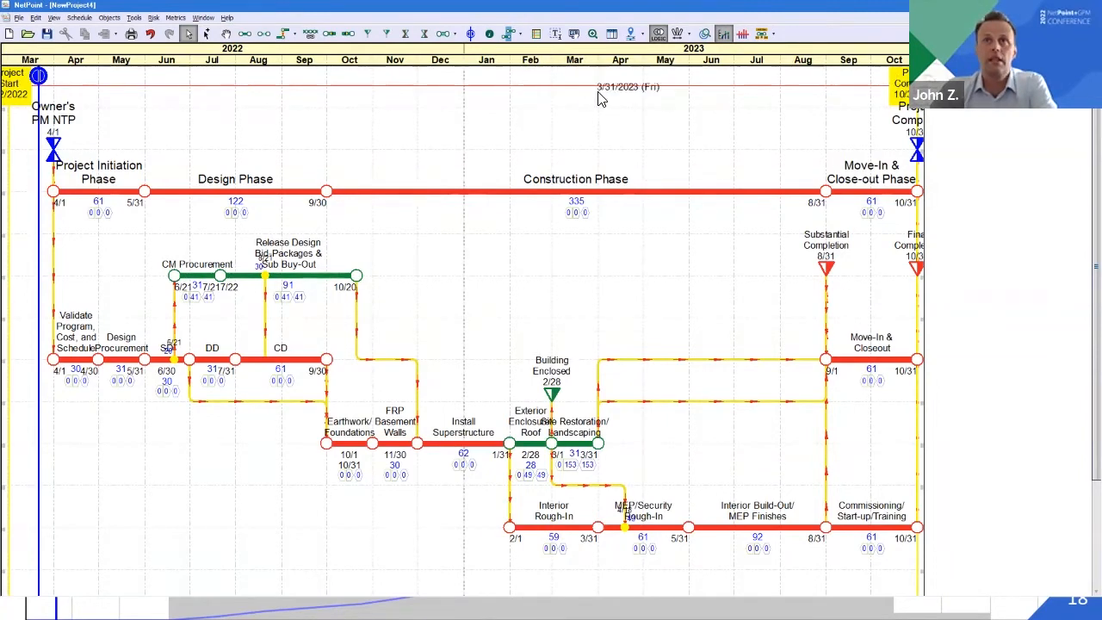
{"action": "left_click", "coordinate": [109, 17]}
{"action": "mouse_move", "coordinate": [79, 17]}
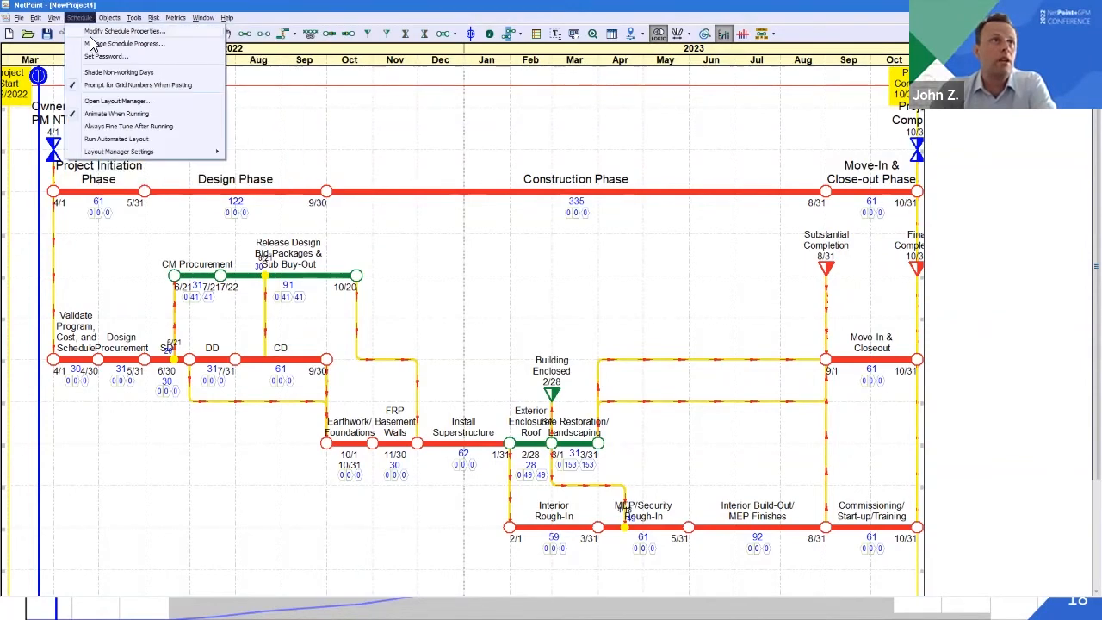
{"action": "left_click", "coordinate": [93, 41]}
{"action": "left_click", "coordinate": [512, 197]}
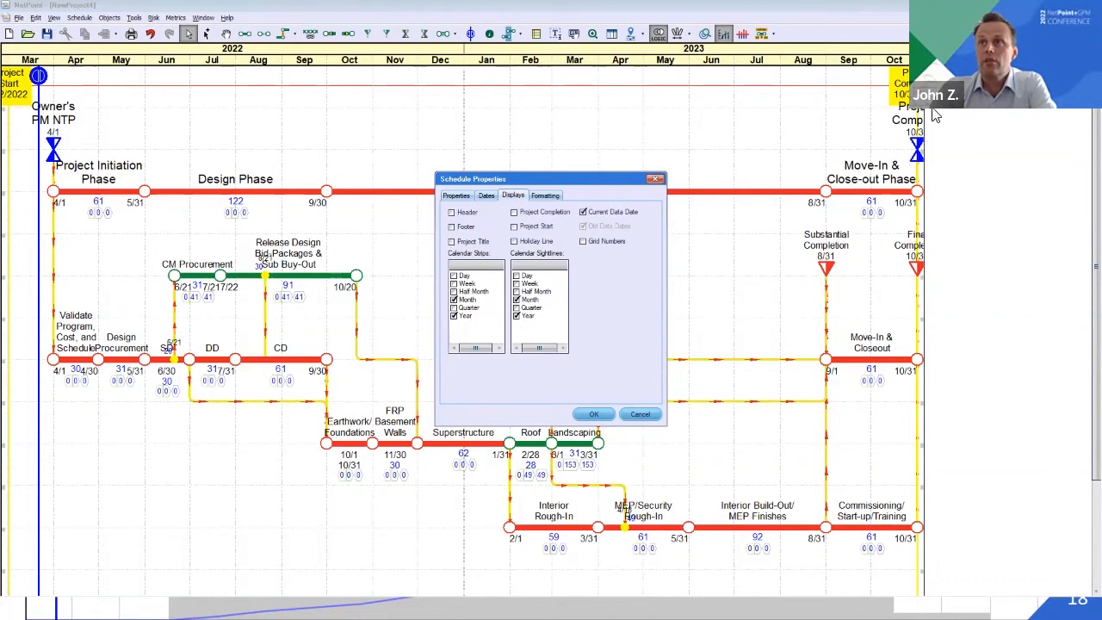
Set the calendar end date to 12/5/2023 and apply the schedule properties
{"action": "left_click", "coordinate": [486, 196]}
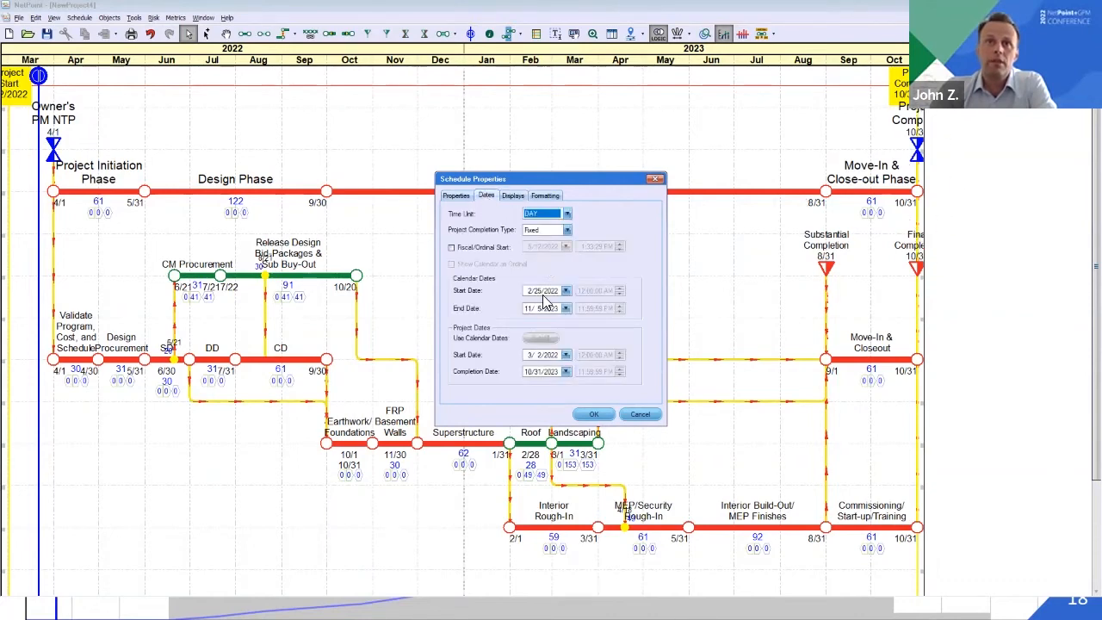
{"action": "left_click", "coordinate": [566, 307]}
{"action": "left_click", "coordinate": [554, 323]}
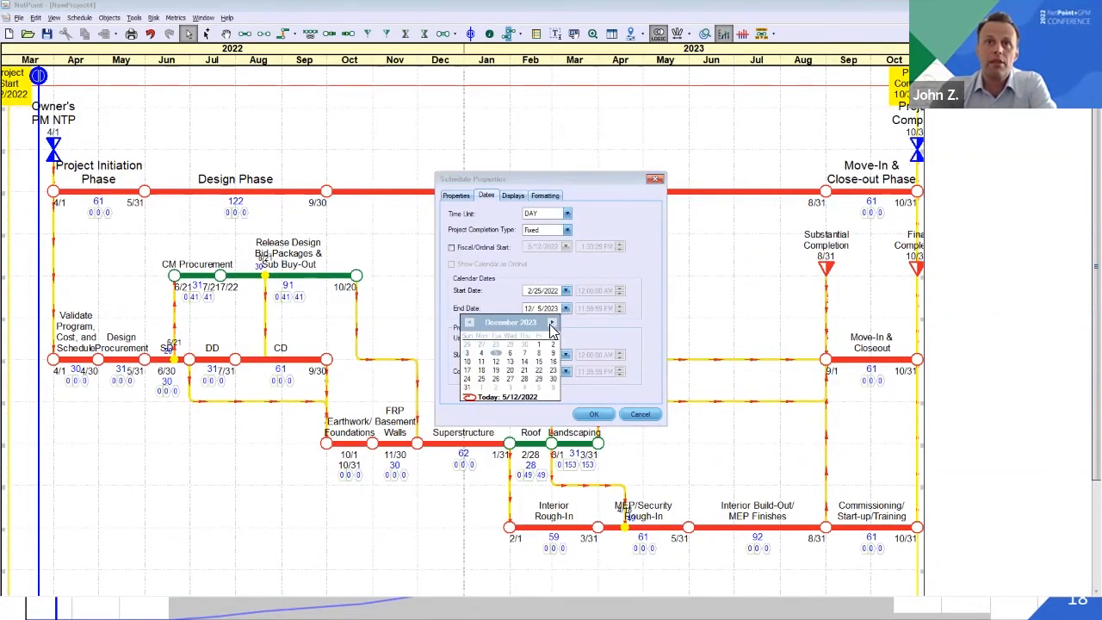
{"action": "left_click", "coordinate": [496, 354]}
{"action": "left_click", "coordinate": [592, 414]}
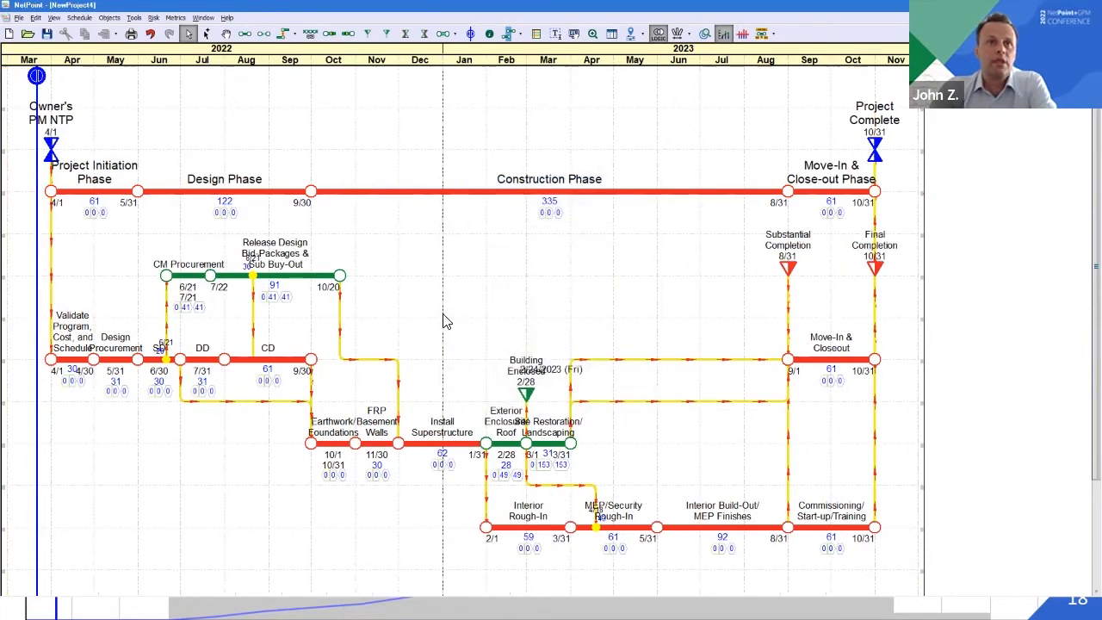
Move the 3/21/2022 data date marker down its line to just above the level of the Interior Rough-In row
{"action": "left_click", "coordinate": [37, 77]}
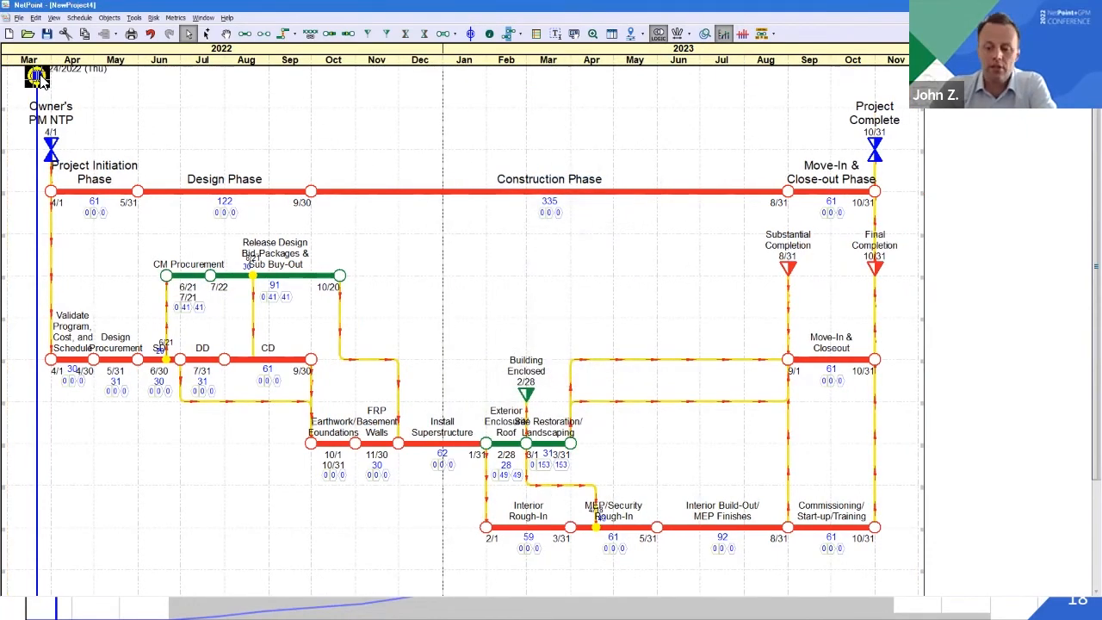
{"action": "key", "text": "Down"}
{"action": "key", "text": "Down"}
{"action": "key", "text": "Down"}
{"action": "key", "text": "Down"}
{"action": "key", "text": "Down"}
{"action": "key", "text": "Down"}
{"action": "key", "text": "Down"}
{"action": "key", "text": "Down"}
{"action": "key", "text": "Down"}
{"action": "key", "text": "Down"}
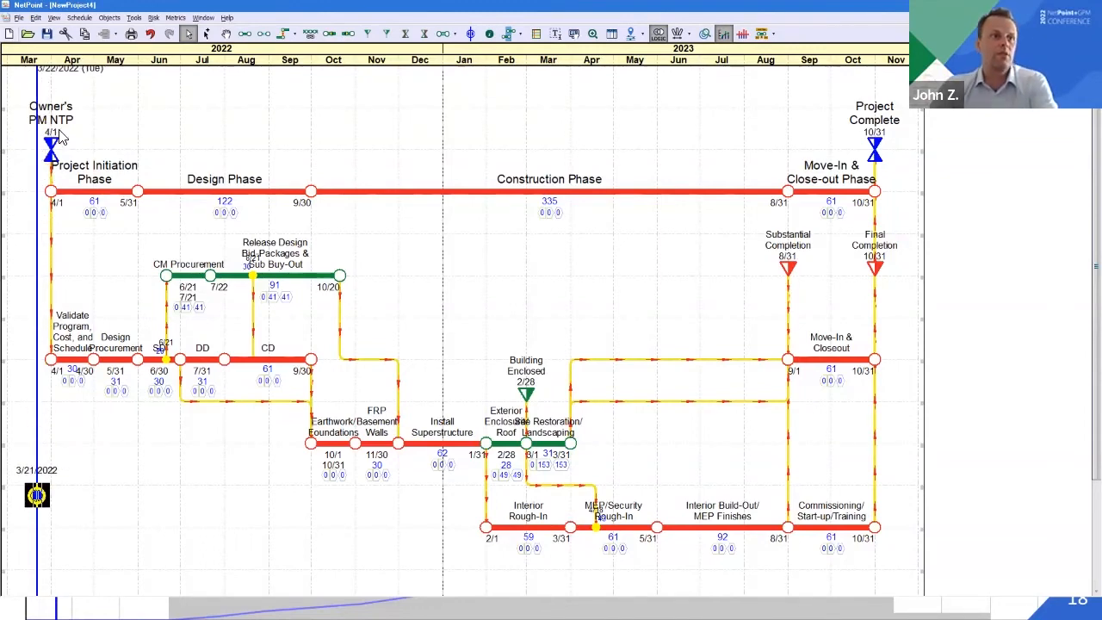
{"action": "left_click", "coordinate": [165, 484]}
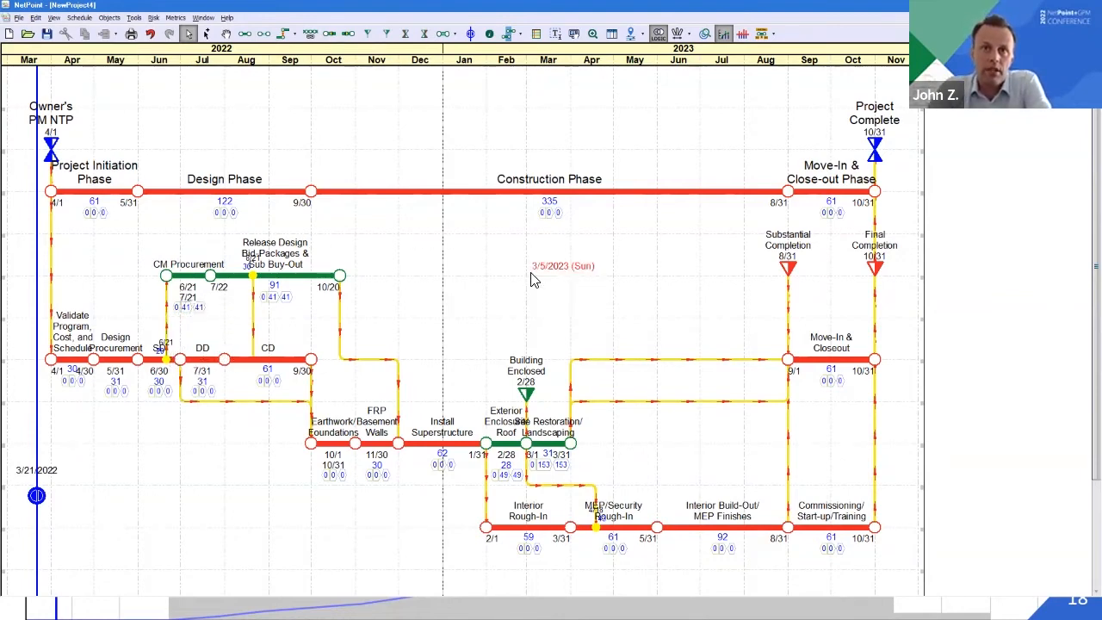
Shift the Site Restoration/Landscaping activity to start on 5/1 and finish on 5/31
{"action": "left_click", "coordinate": [546, 446]}
{"action": "key", "text": "Right"}
{"action": "key", "text": "Right"}
{"action": "key", "text": "Right"}
{"action": "key", "text": "Right"}
{"action": "key", "text": "Right"}
{"action": "key", "text": "Right"}
{"action": "key", "text": "Right"}
{"action": "key", "text": "Right"}
{"action": "key", "text": "Right"}
{"action": "key", "text": "Right"}
{"action": "key", "text": "Right"}
{"action": "key", "text": "Right"}
{"action": "key", "text": "Right"}
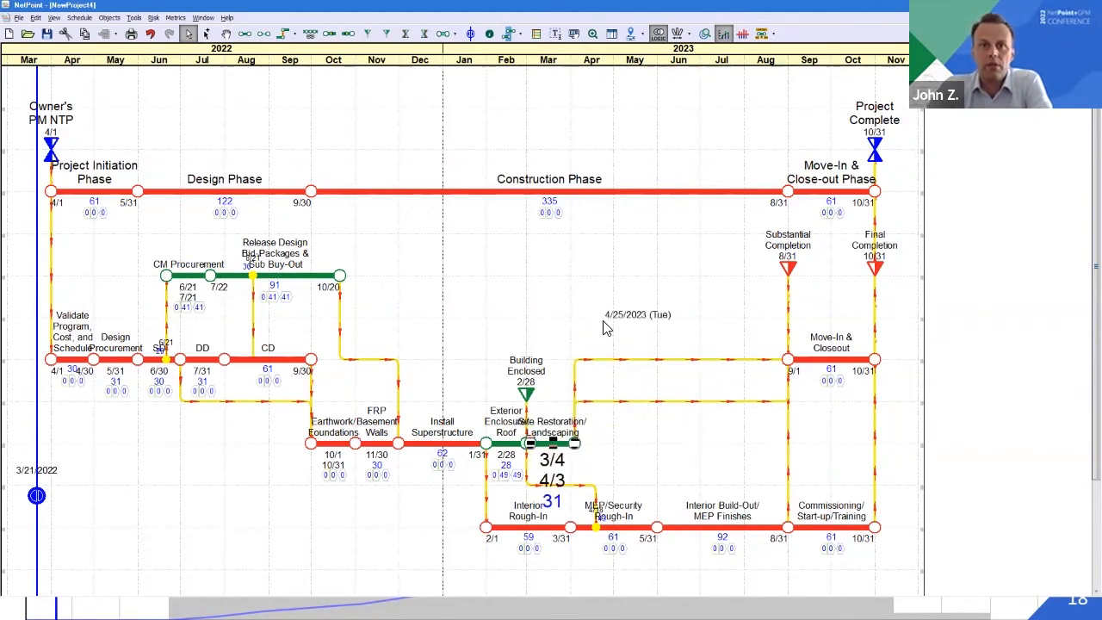
{"action": "key", "text": "Right"}
{"action": "key", "text": "Right"}
{"action": "key", "text": "Right"}
{"action": "key", "text": "Right"}
{"action": "key", "text": "Right"}
{"action": "key", "text": "Right"}
{"action": "key", "text": "Right"}
{"action": "key", "text": "Right"}
{"action": "key", "text": "Right"}
{"action": "key", "text": "Right"}
{"action": "key", "text": "Right"}
{"action": "key", "text": "Right"}
{"action": "key", "text": "Right"}
{"action": "key", "text": "Right"}
{"action": "key", "text": "Right"}
{"action": "key", "text": "Right"}
{"action": "key", "text": "Right"}
{"action": "key", "text": "Right"}
{"action": "key", "text": "Right"}
{"action": "key", "text": "Right"}
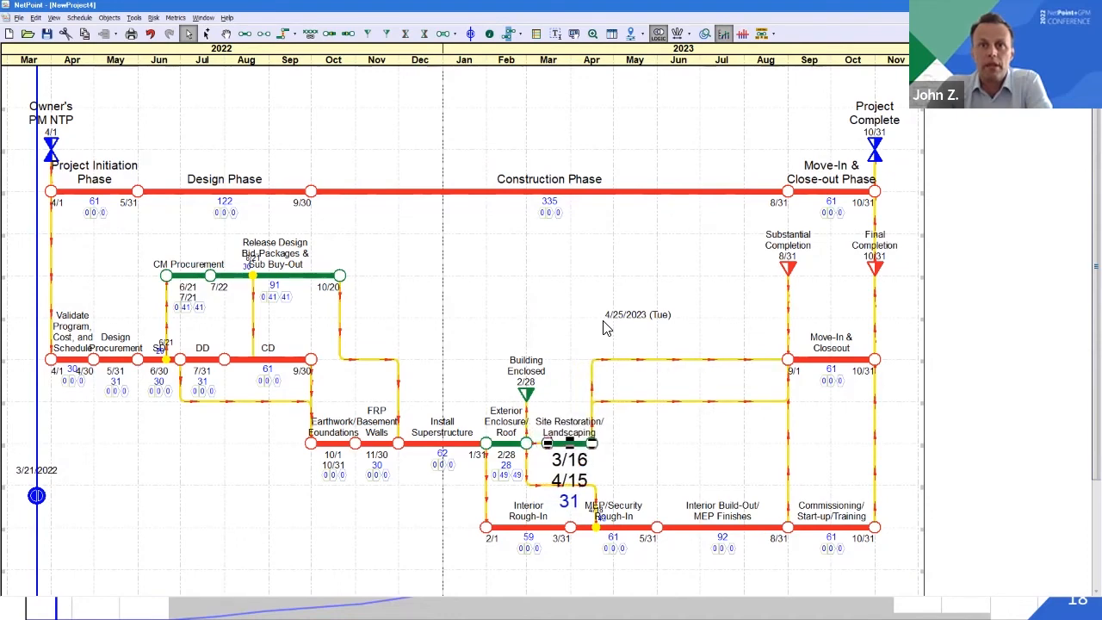
{"action": "key", "text": "Right"}
{"action": "key", "text": "Right"}
{"action": "key", "text": "Right"}
{"action": "key", "text": "Right"}
{"action": "key", "text": "Right"}
{"action": "key", "text": "Right"}
{"action": "key", "text": "Right"}
{"action": "key", "text": "Right"}
{"action": "key", "text": "Right"}
{"action": "key", "text": "Right"}
{"action": "key", "text": "Right"}
{"action": "key", "text": "Right"}
{"action": "key", "text": "Right"}
{"action": "key", "text": "Right"}
{"action": "key", "text": "Right"}
{"action": "key", "text": "Right"}
{"action": "key", "text": "Right"}
{"action": "key", "text": "Right"}
{"action": "key", "text": "Right"}
{"action": "key", "text": "Right"}
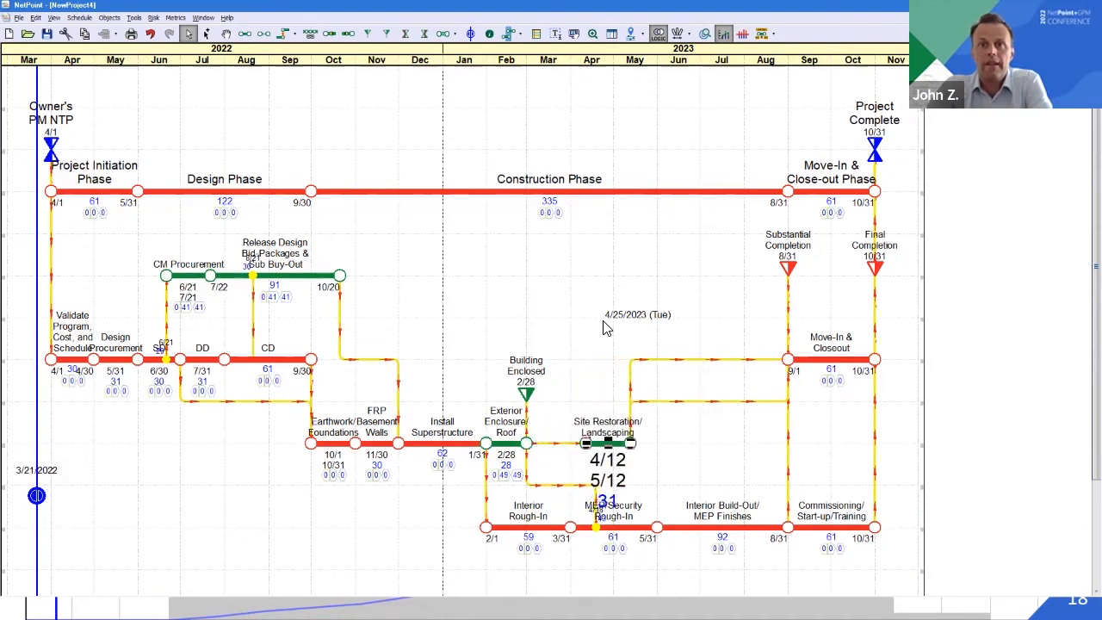
{"action": "key", "text": "Right"}
{"action": "key", "text": "Right"}
{"action": "key", "text": "Right"}
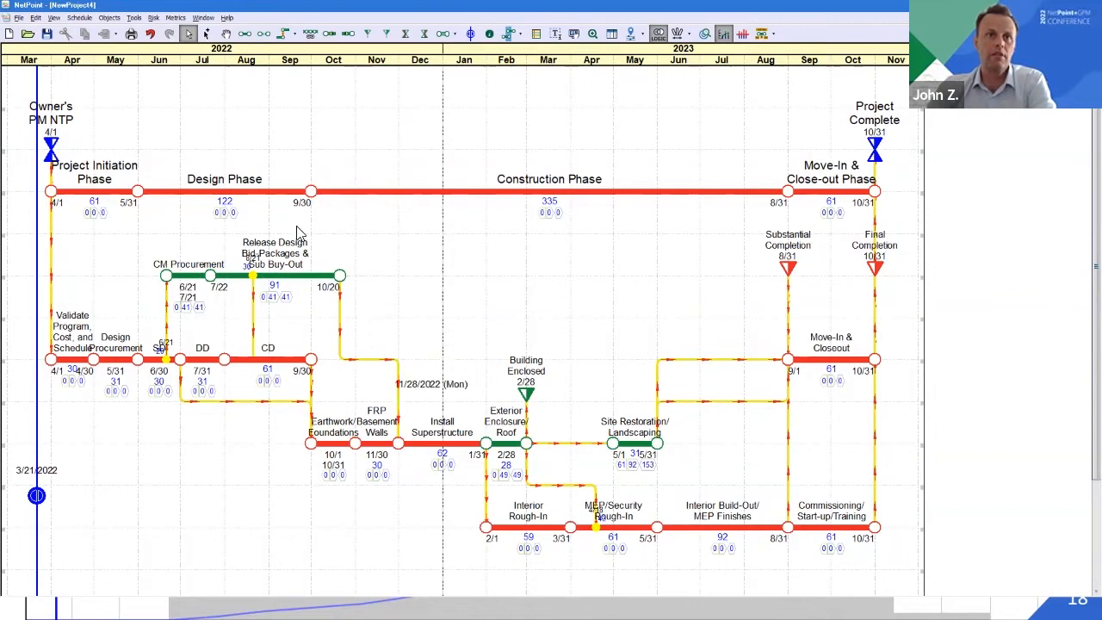
Change the link leaving the finish of Release Design Bid-Packages & Sub Buy-Out to HV, and its link into Earthwork/Foundations to VDV
{"action": "right_click", "coordinate": [342, 319]}
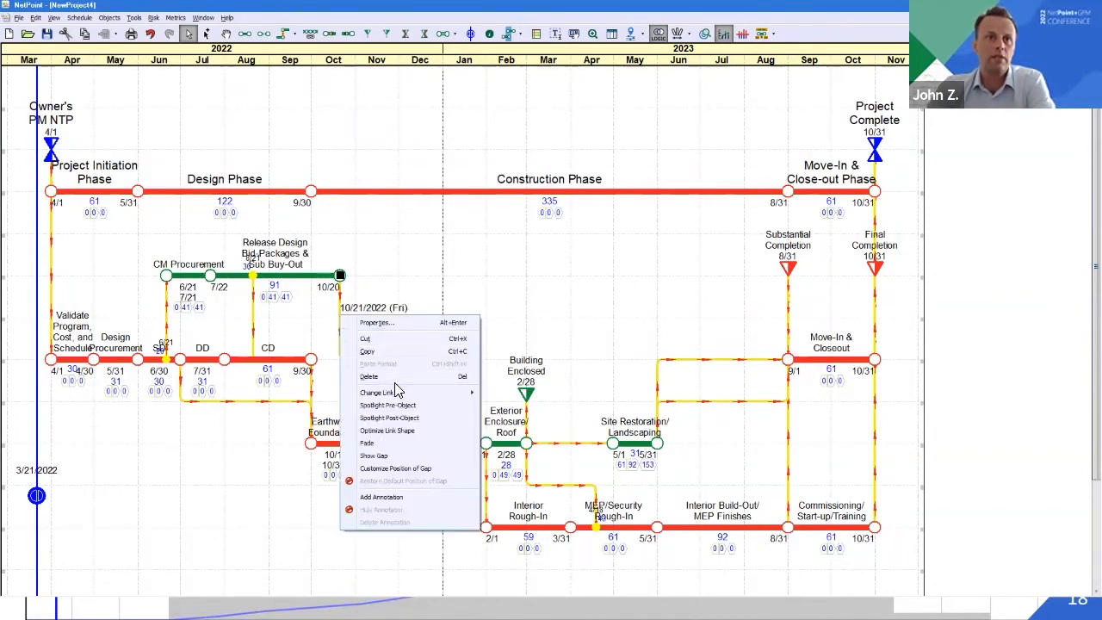
{"action": "mouse_move", "coordinate": [394, 393]}
{"action": "left_click", "coordinate": [505, 430]}
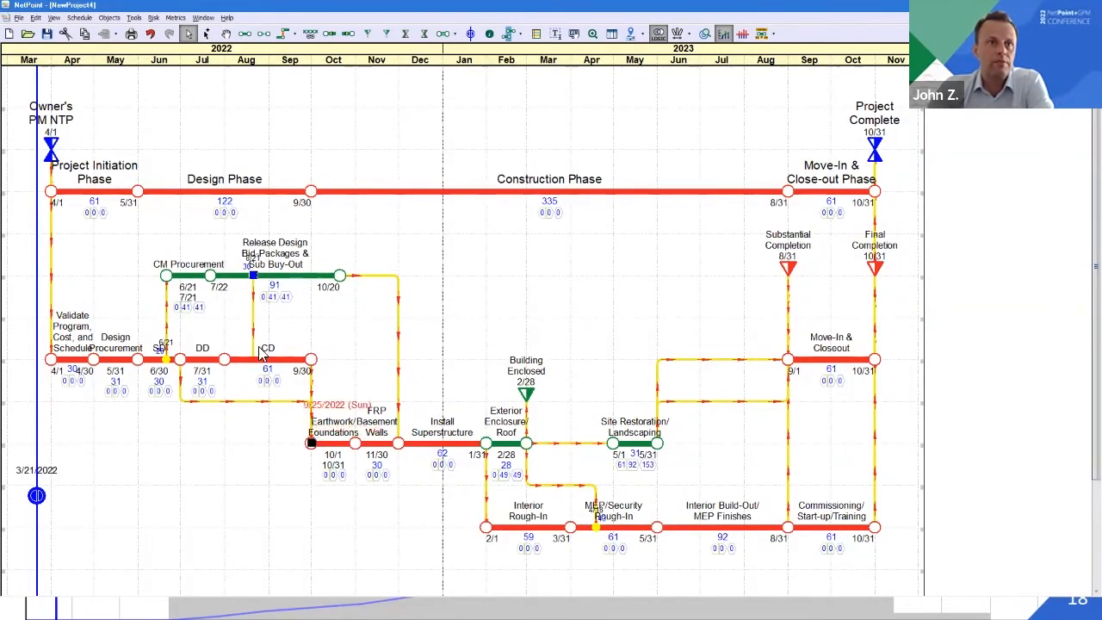
{"action": "right_click", "coordinate": [255, 324]}
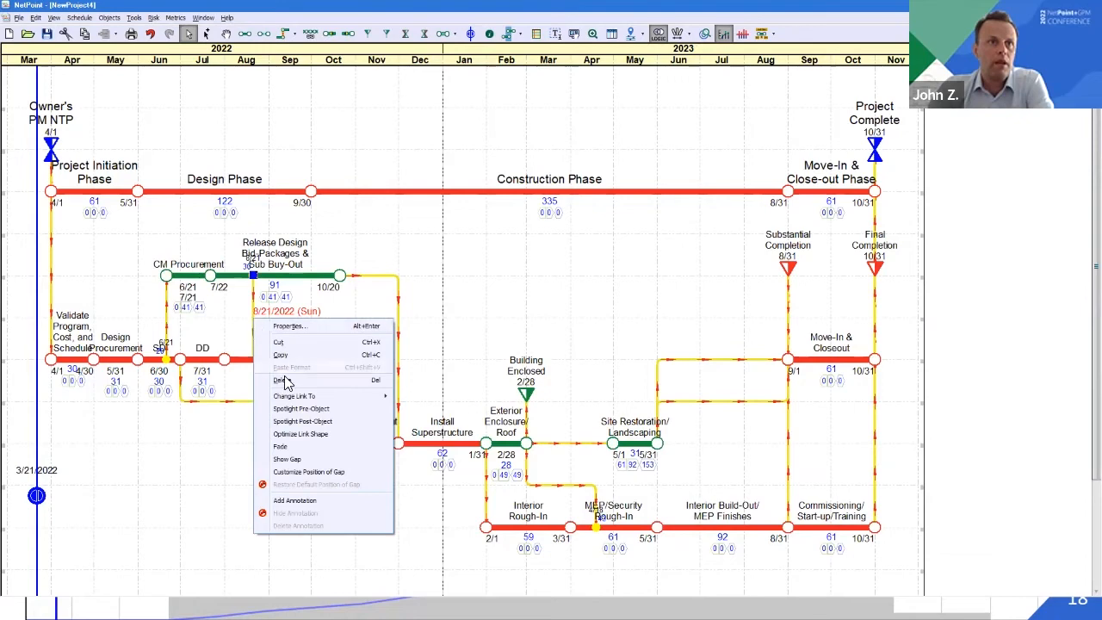
{"action": "left_click", "coordinate": [293, 397]}
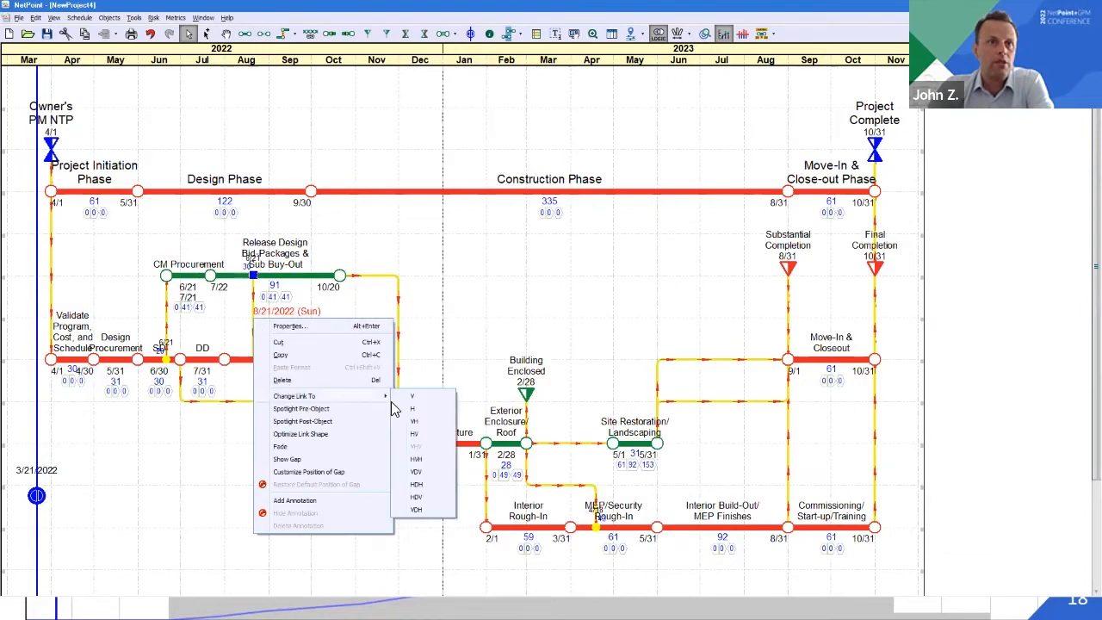
{"action": "left_click", "coordinate": [415, 475]}
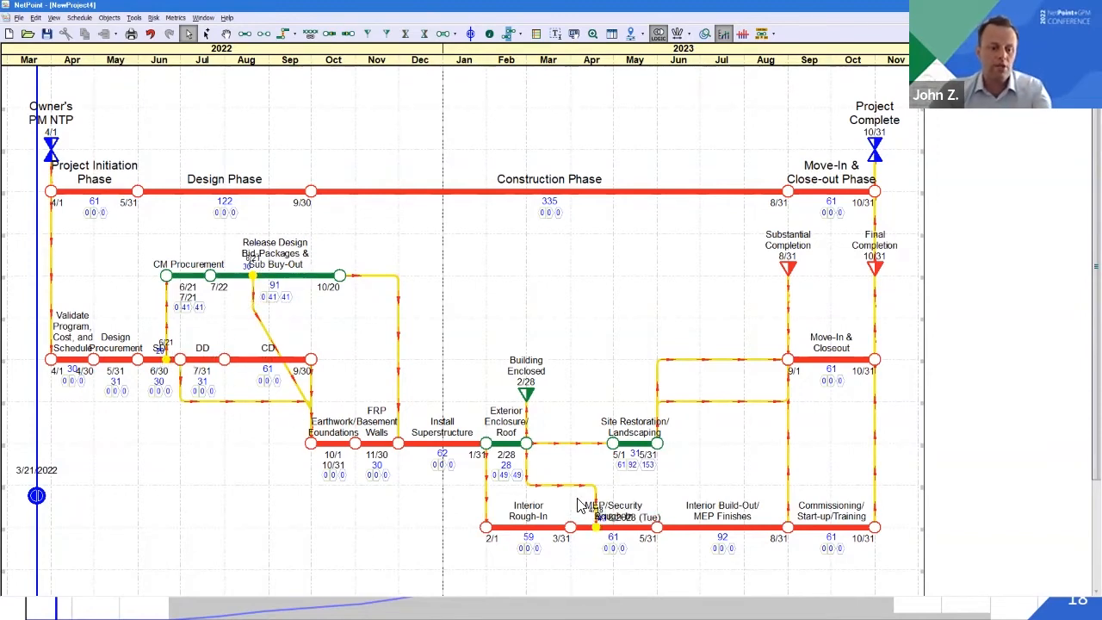
Select all objects and turn off the date and lag displays for every embed through the global properties
{"action": "key", "text": "ctrl+a"}
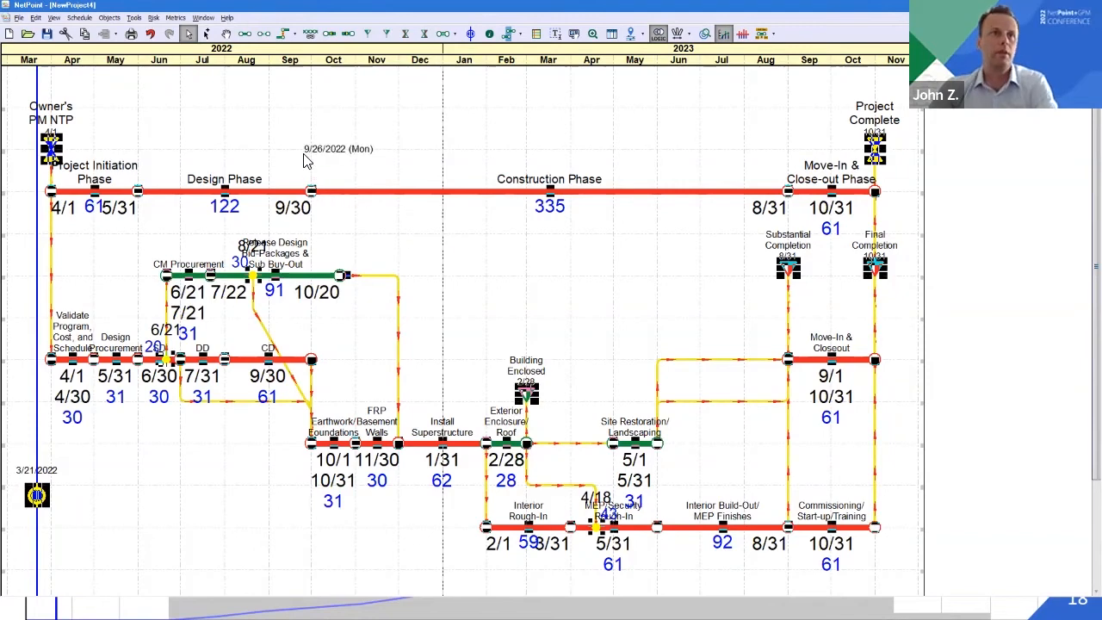
{"action": "left_click", "coordinate": [104, 18]}
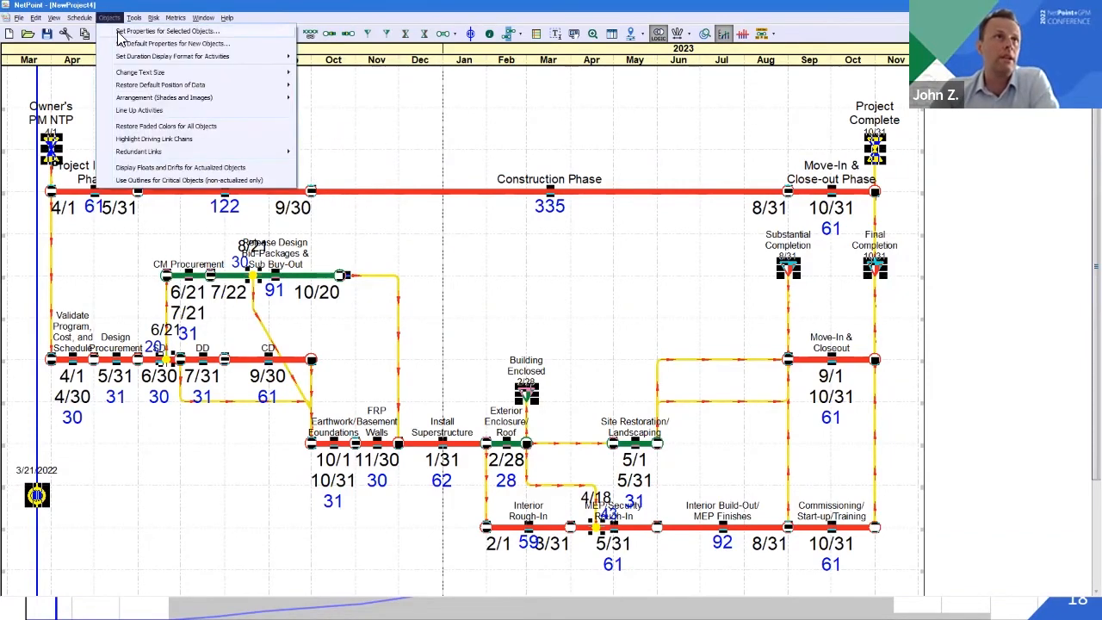
{"action": "left_click", "coordinate": [124, 31]}
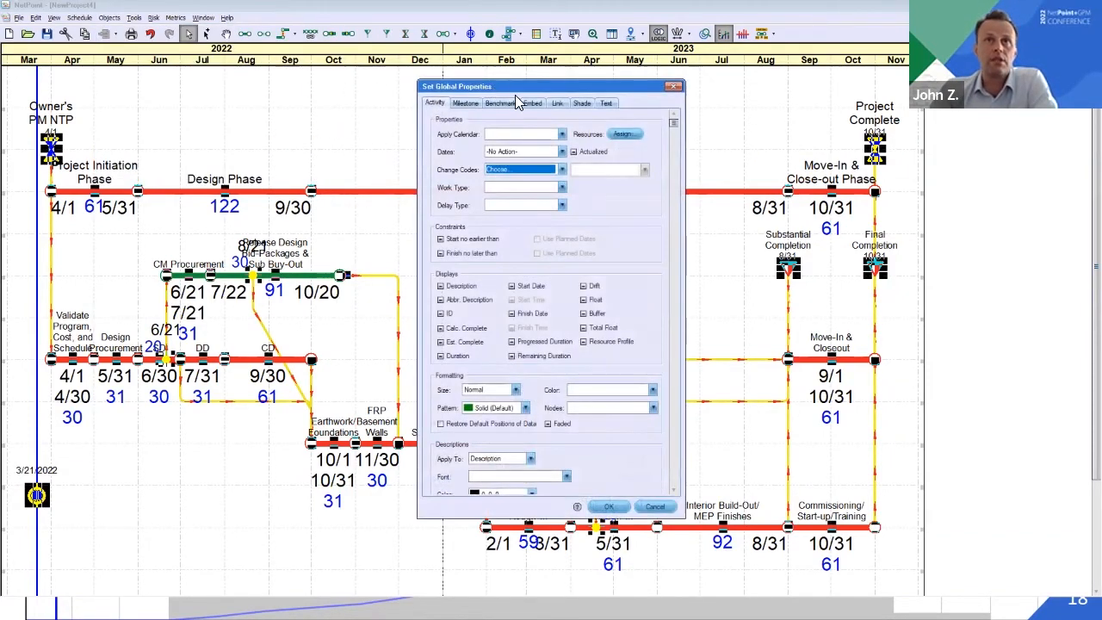
{"action": "left_click", "coordinate": [532, 103]}
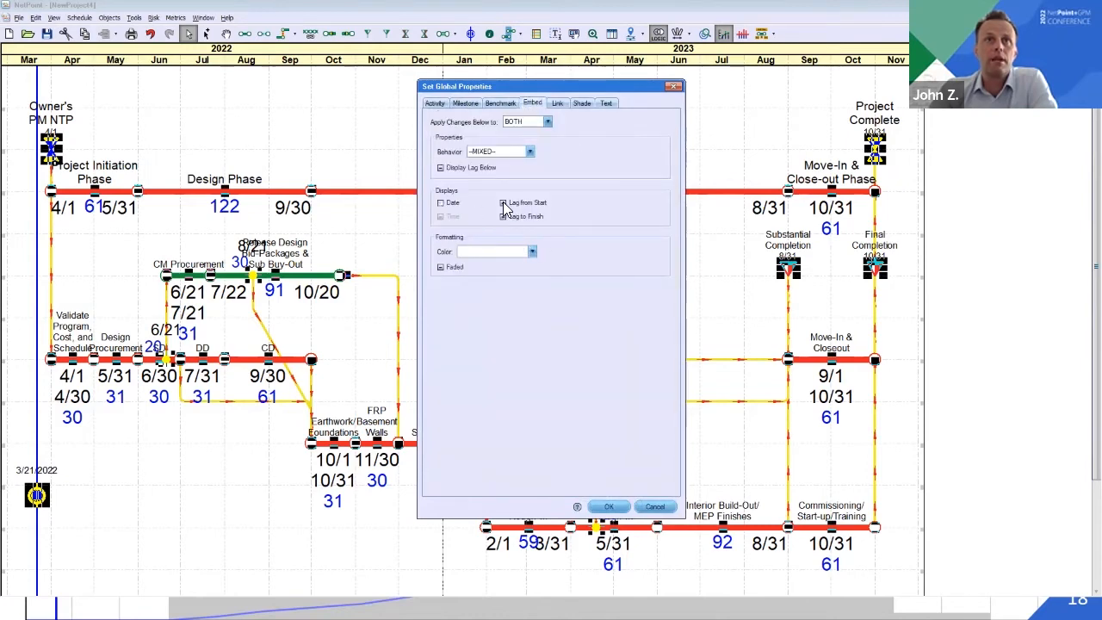
{"action": "left_click", "coordinate": [618, 509]}
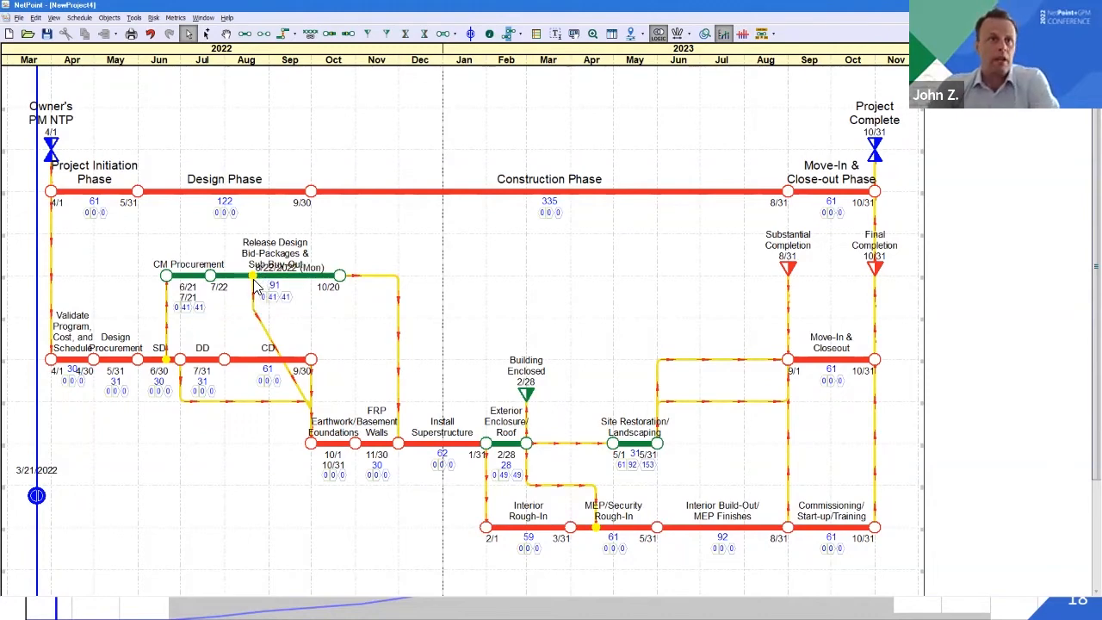
Use the text positioning mode to separate the overlapping descriptions of Earthwork/Foundations, Design Procurement and SD
{"action": "left_click", "coordinate": [765, 36]}
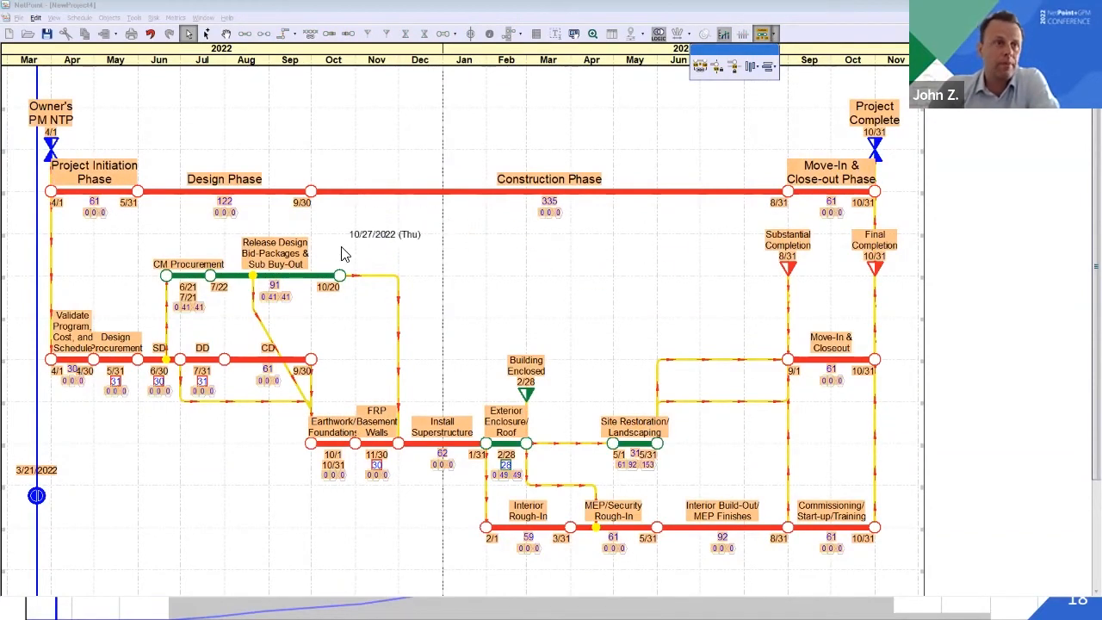
{"action": "left_click", "coordinate": [330, 437]}
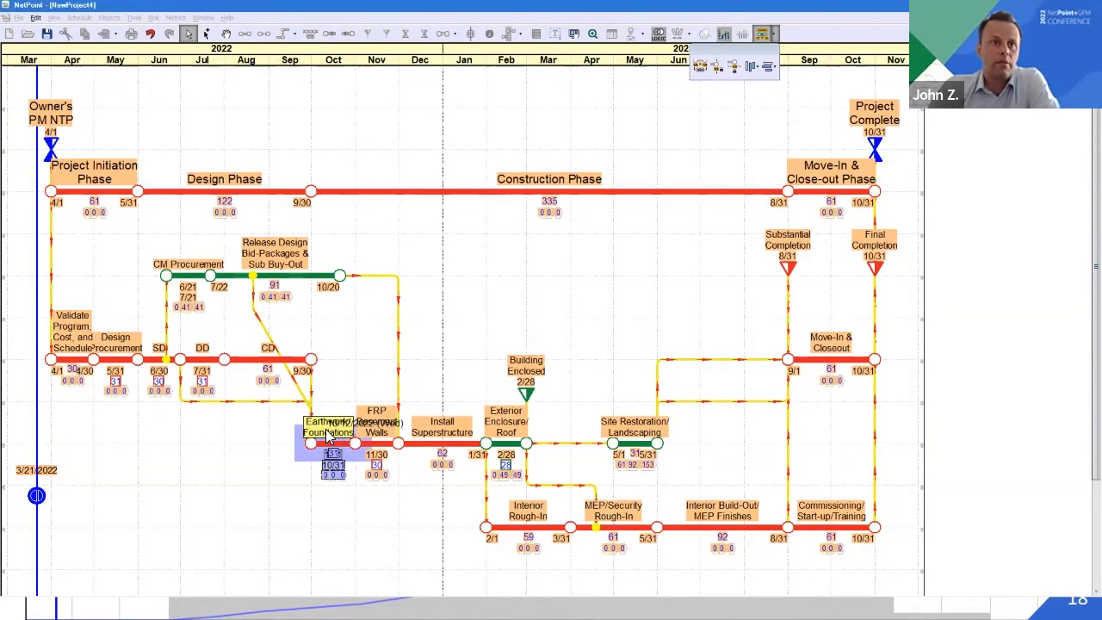
{"action": "left_click", "coordinate": [137, 353]}
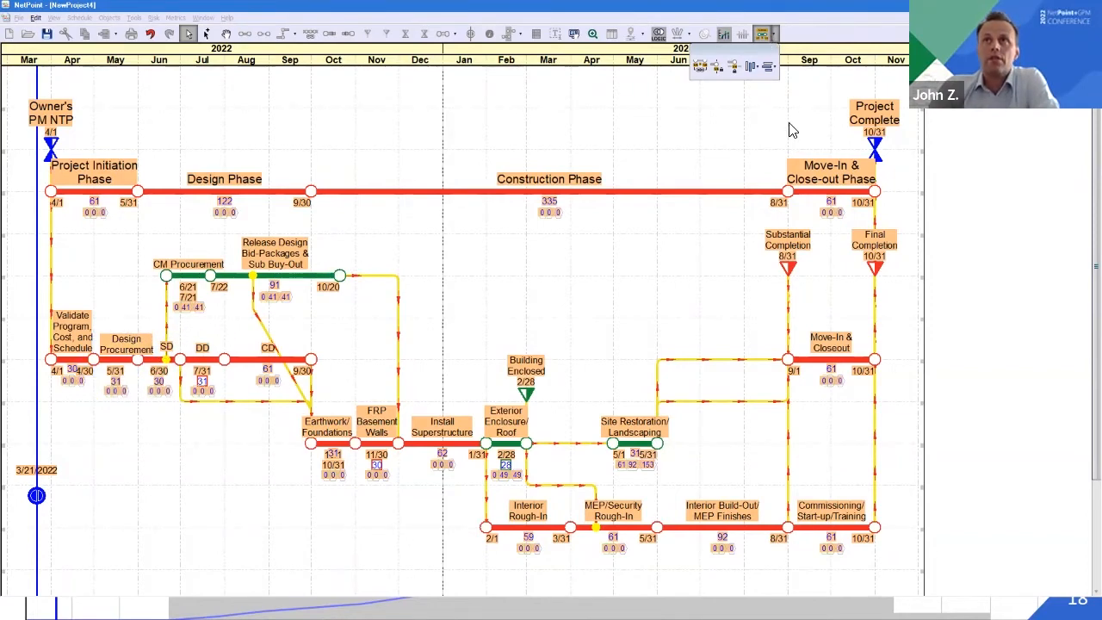
{"action": "left_click", "coordinate": [585, 166]}
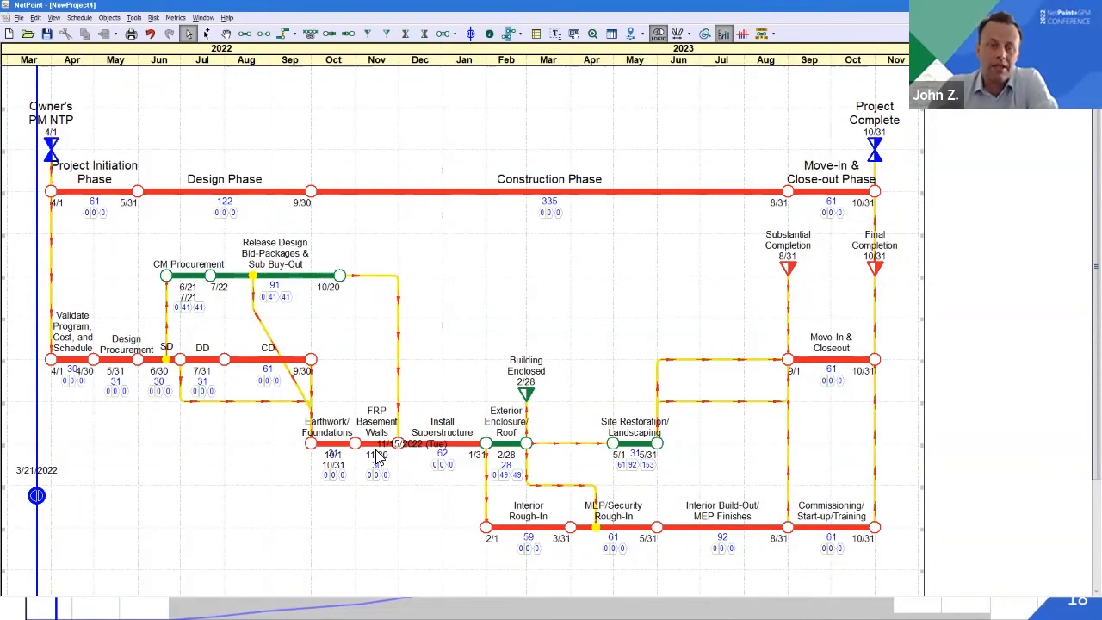
Check the FRP Basement Walls text layout in the original Import-Export Schedule 5-10-22, then return to NewProject4
{"action": "left_click", "coordinate": [202, 18]}
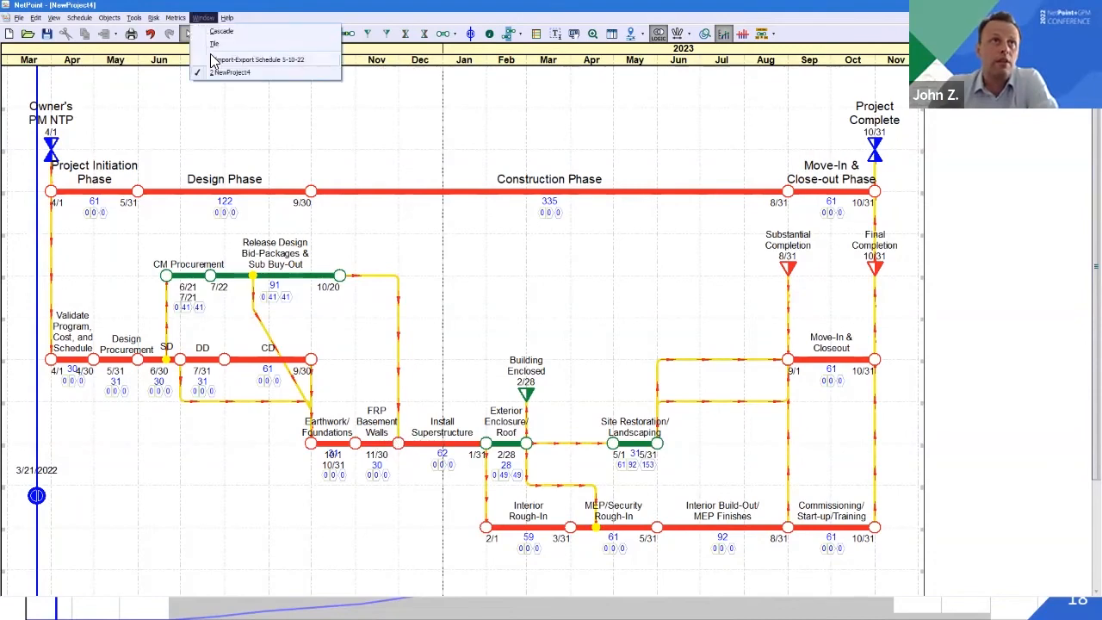
{"action": "left_click", "coordinate": [215, 60]}
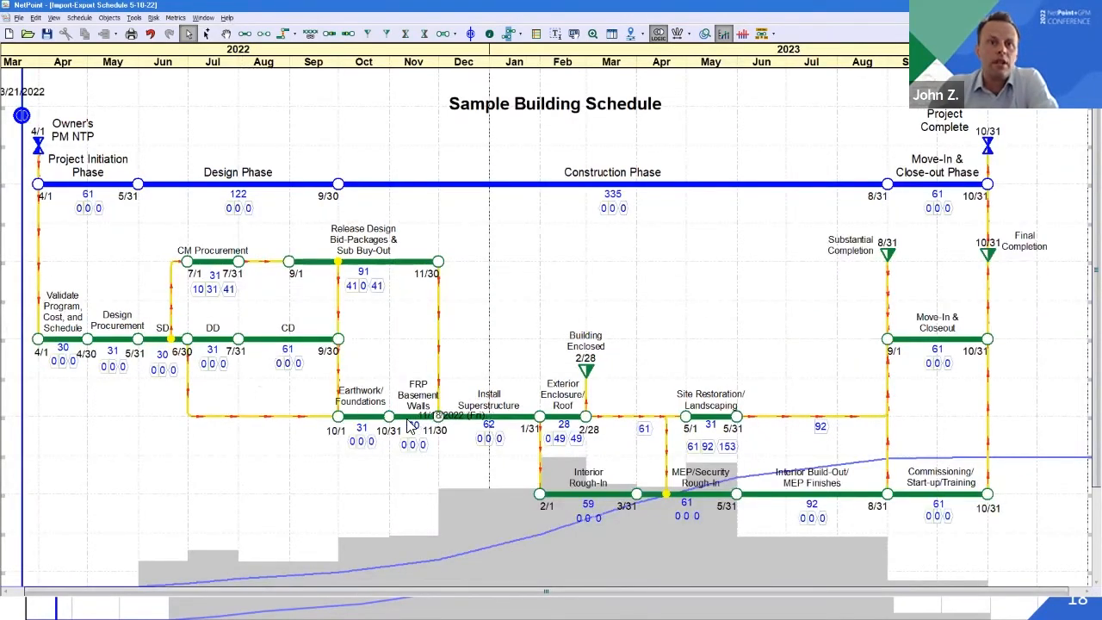
{"action": "left_click", "coordinate": [413, 418]}
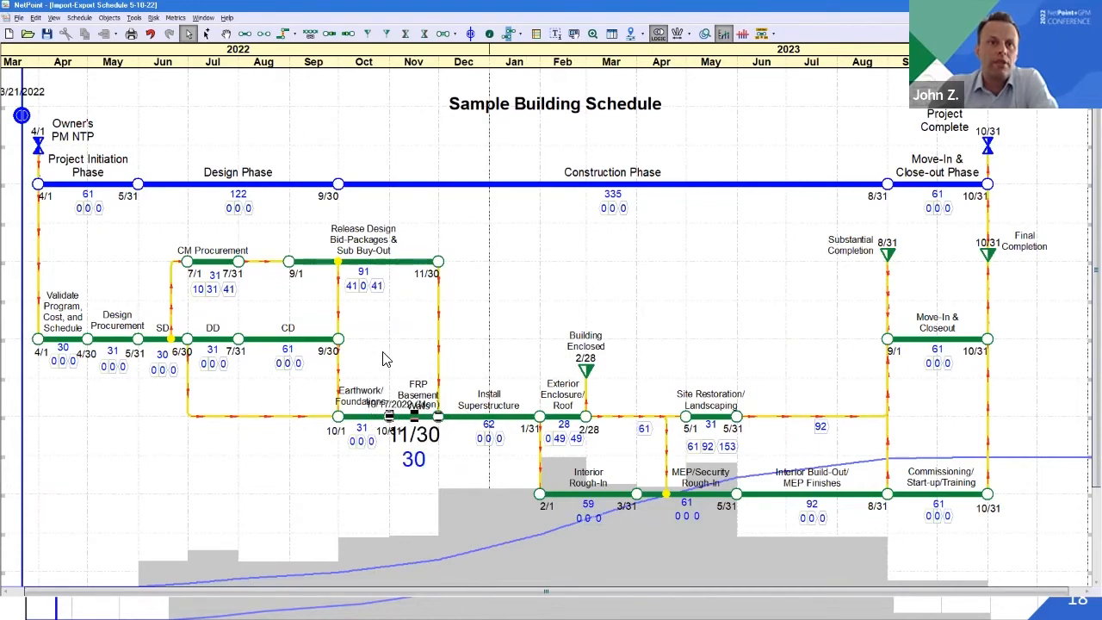
{"action": "left_click", "coordinate": [384, 358]}
{"action": "left_click", "coordinate": [202, 18]}
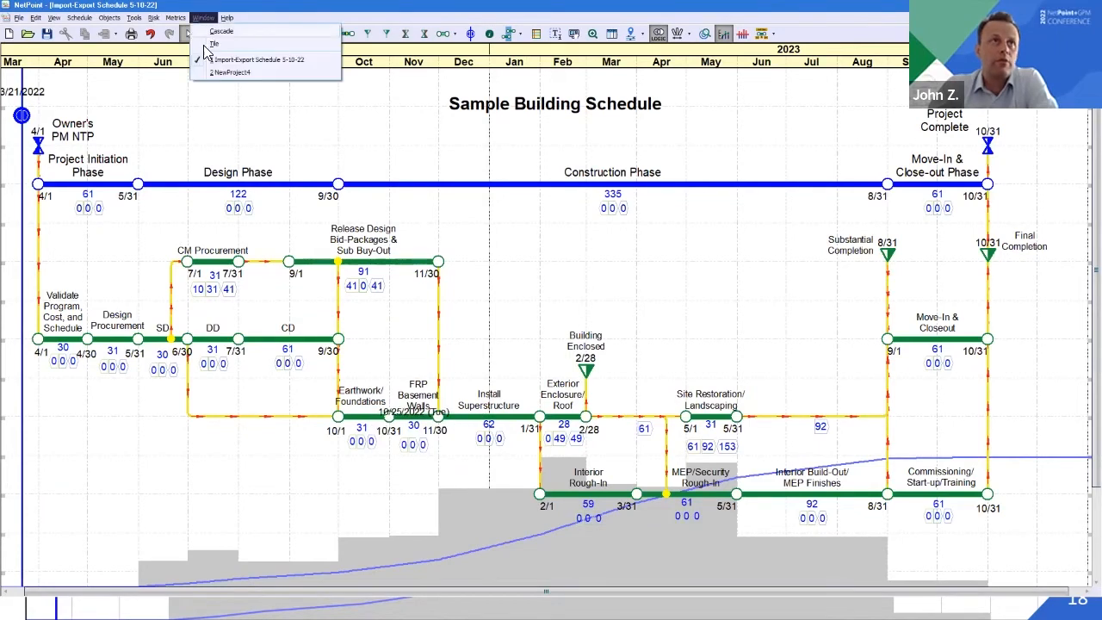
{"action": "left_click", "coordinate": [220, 73]}
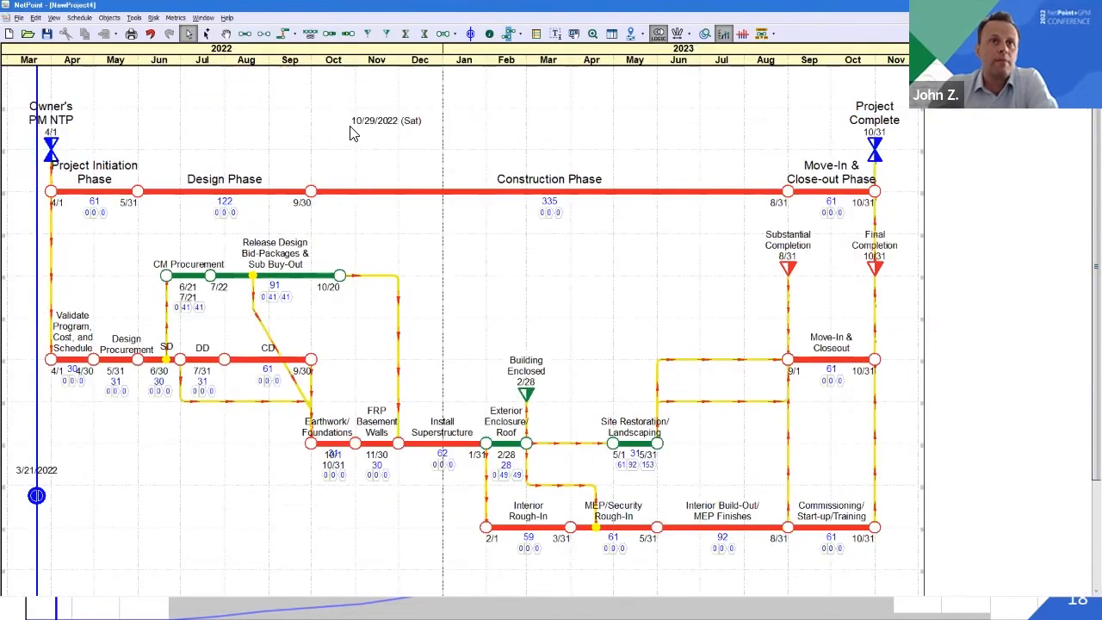
Reposition the FRP Basement Walls text so its finish date sits under the finish node and its duration is centred below the bar
{"action": "left_click", "coordinate": [762, 35]}
{"action": "left_click", "coordinate": [396, 459]}
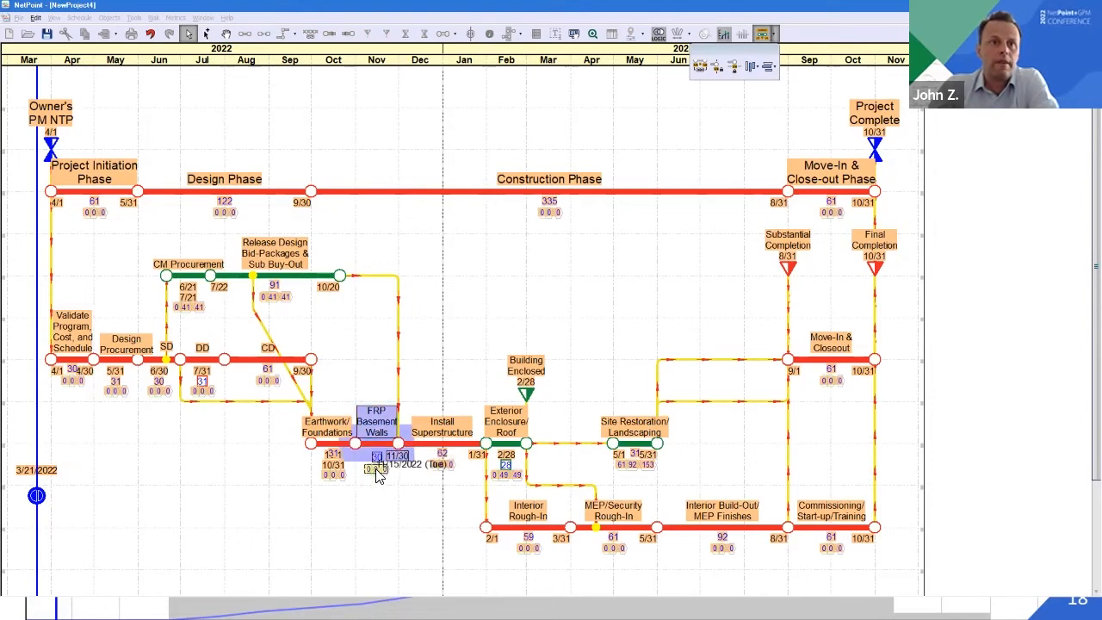
{"action": "right_click", "coordinate": [376, 467]}
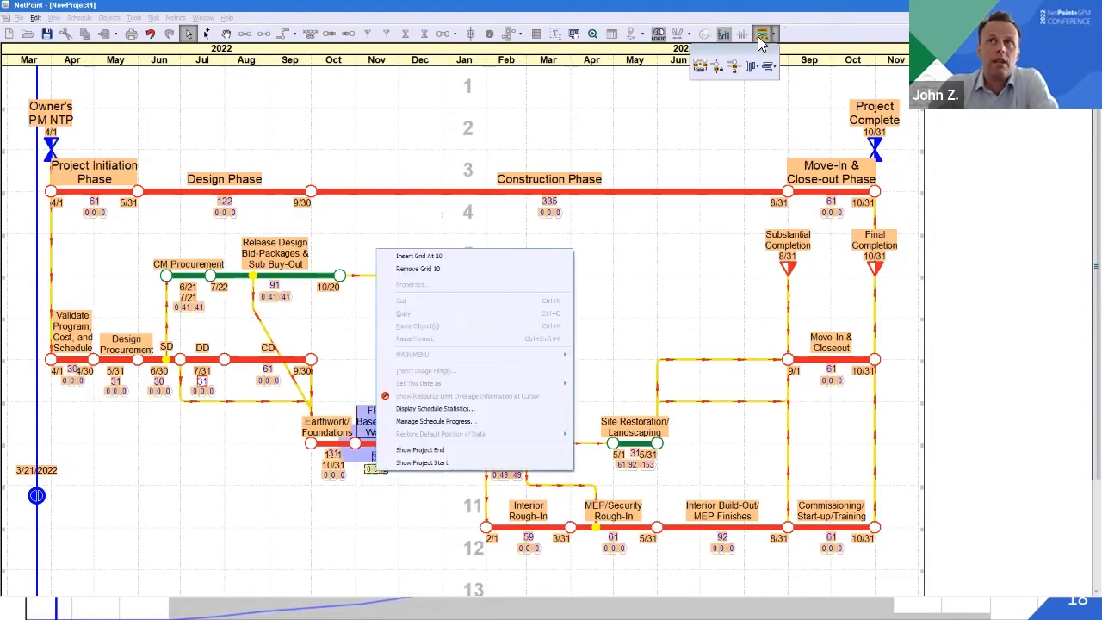
{"action": "left_click", "coordinate": [723, 123]}
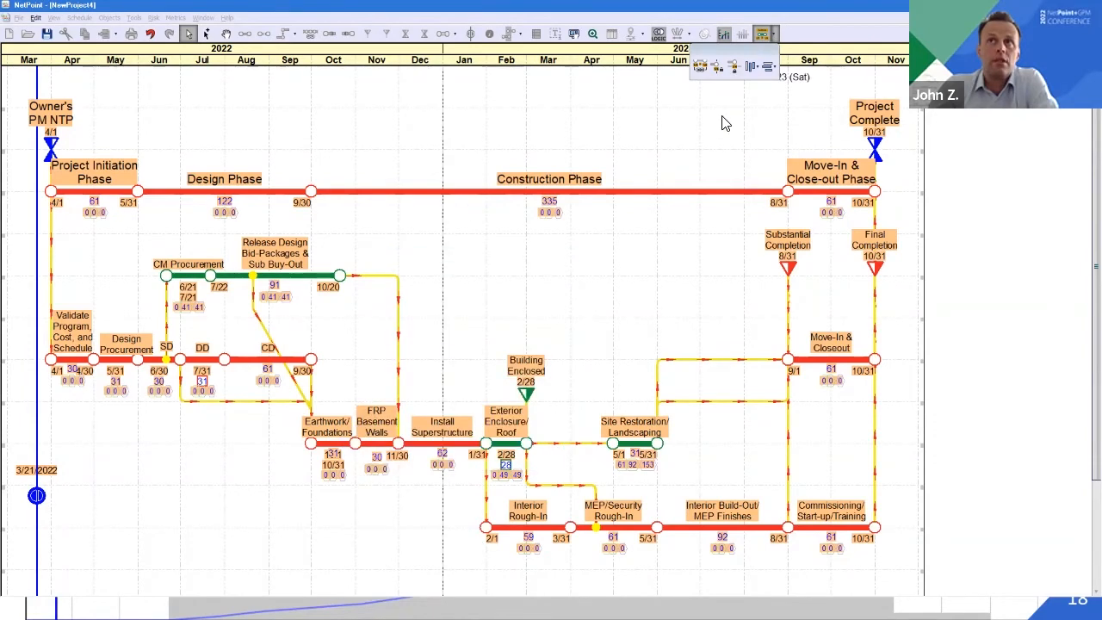
{"action": "left_click", "coordinate": [502, 231]}
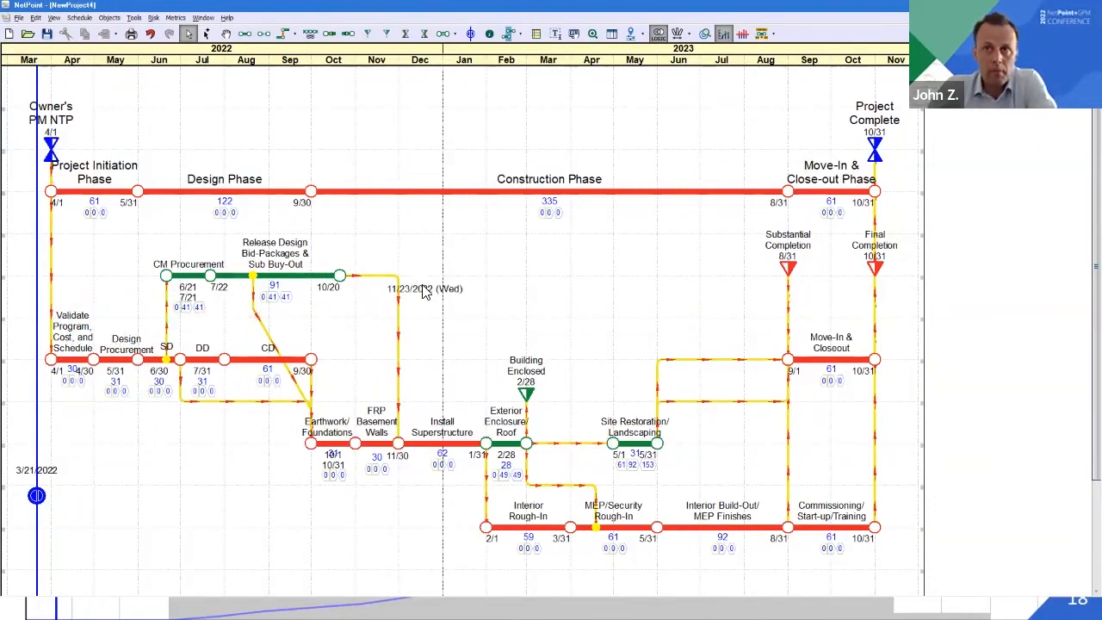
Customize the Earthwork/Foundations text symmetrically, placing the dates under the end nodes and the float values below the duration, and save the modified positions
{"action": "right_click", "coordinate": [340, 448]}
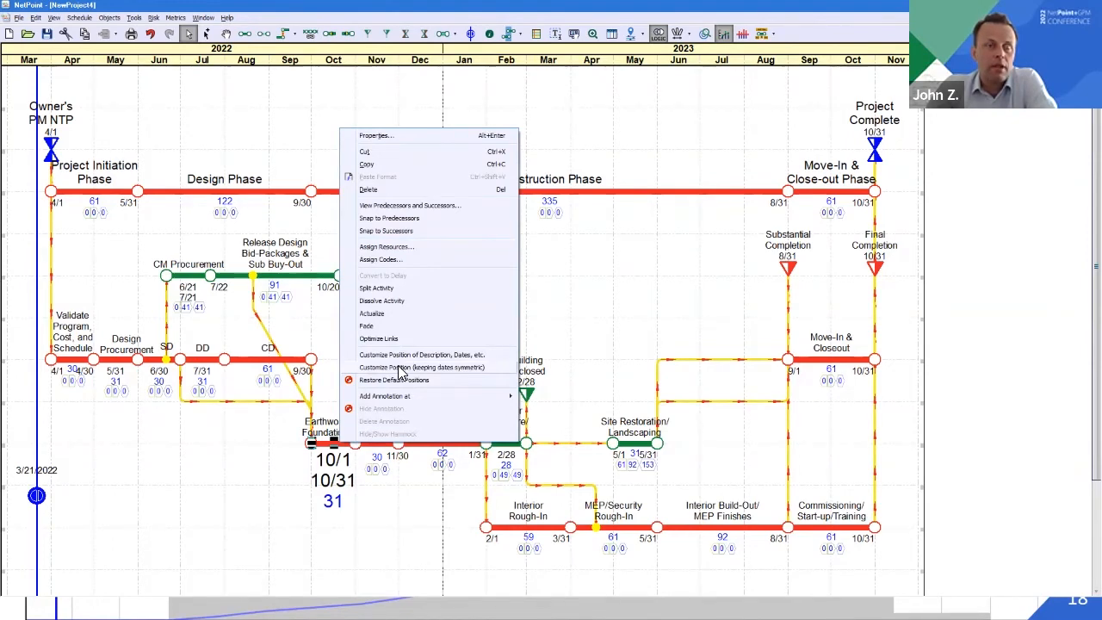
{"action": "left_click", "coordinate": [398, 368]}
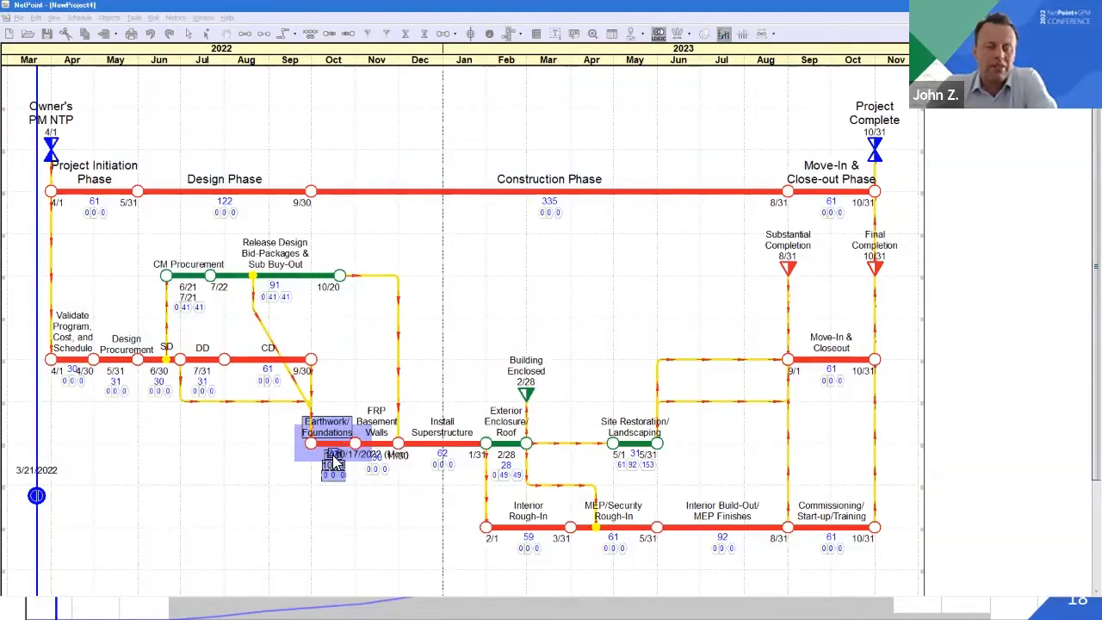
{"action": "mouse_move", "coordinate": [343, 466]}
{"action": "left_mouse_down"}
{"action": "mouse_move", "coordinate": [360, 467]}
{"action": "mouse_move", "coordinate": [415, 429]}
{"action": "mouse_move", "coordinate": [417, 324]}
{"action": "mouse_move", "coordinate": [363, 316]}
{"action": "mouse_move", "coordinate": [362, 463]}
{"action": "left_mouse_up"}
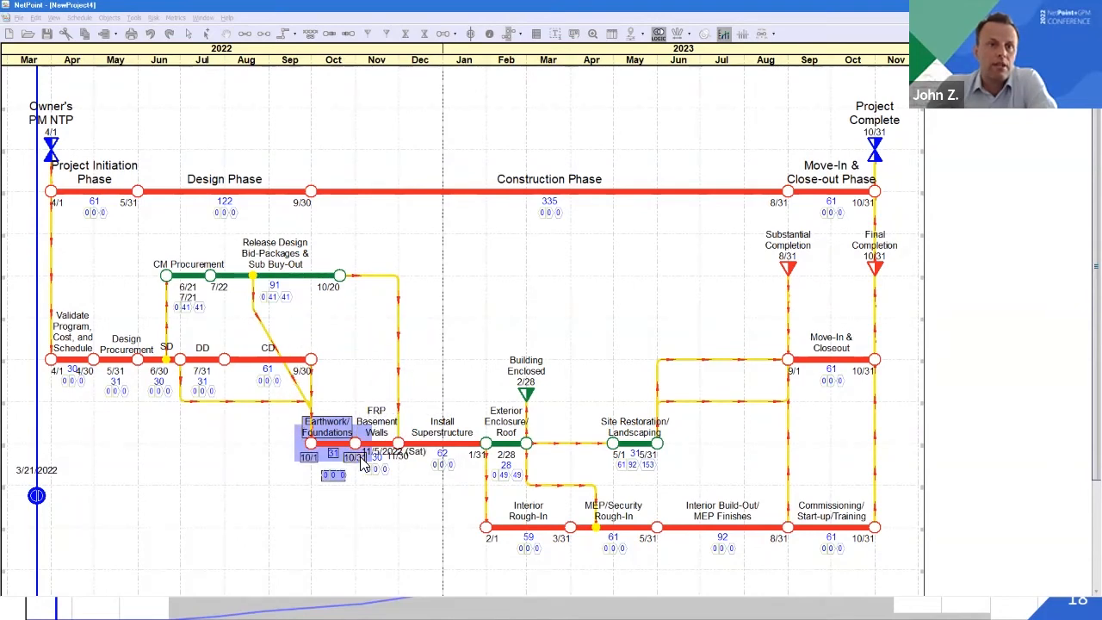
{"action": "left_click_drag", "start_coordinate": [362, 464], "coordinate": [307, 486]}
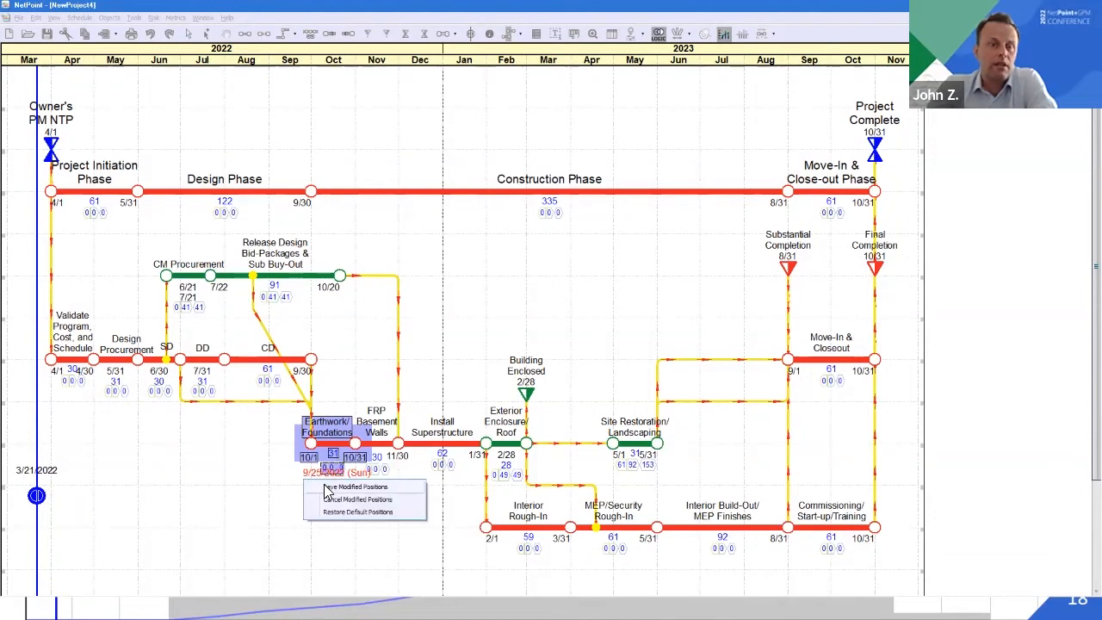
{"action": "left_click", "coordinate": [327, 487]}
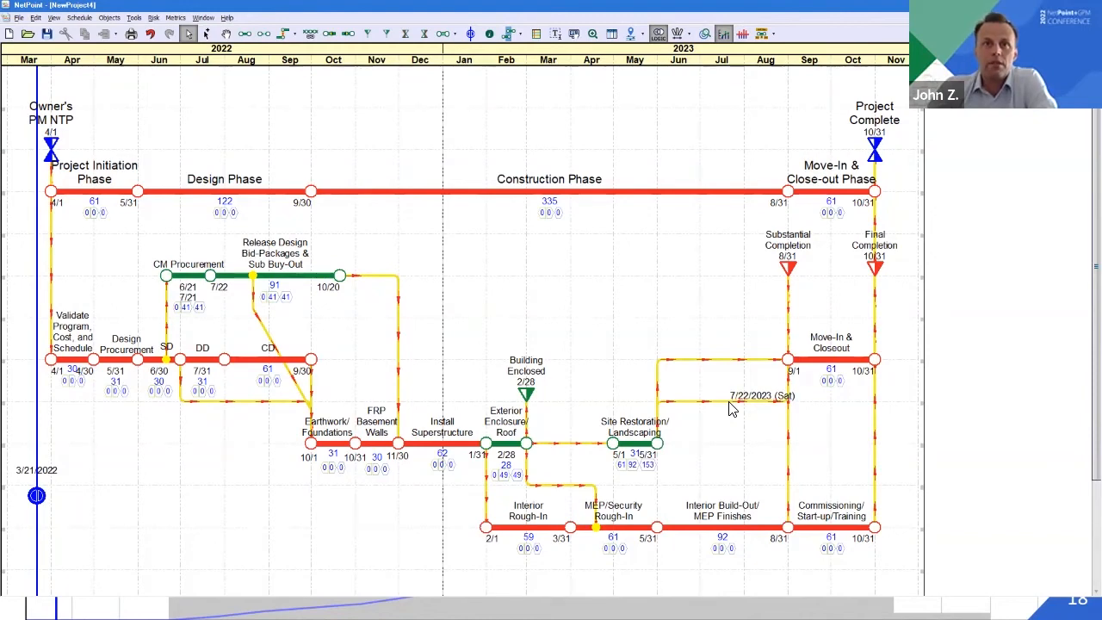
Inspect the link from Site Restoration/Landscaping to Move-In & Closeout and delete the redundant links, including the diagonal one into Earthwork/Foundations
{"action": "double_click", "coordinate": [730, 402]}
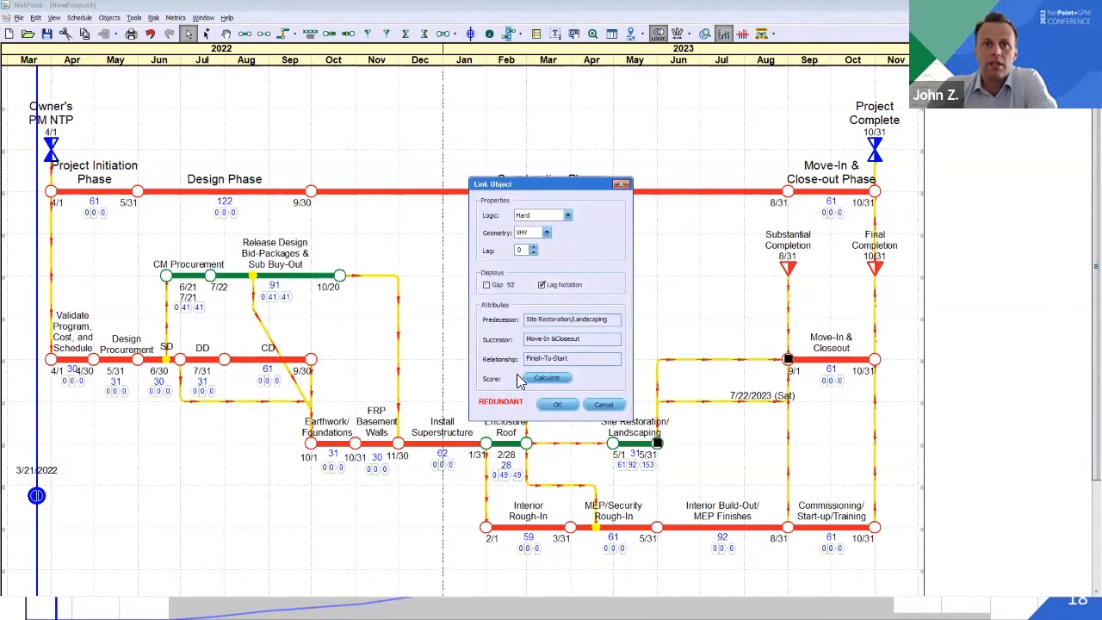
{"action": "left_click", "coordinate": [557, 406]}
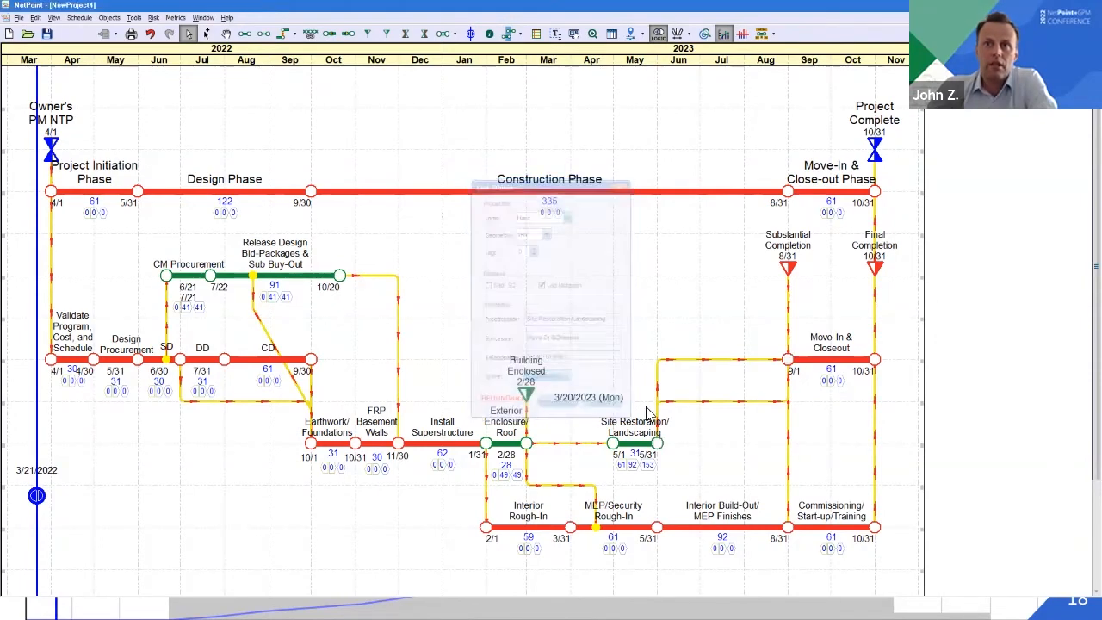
{"action": "key", "text": "Delete"}
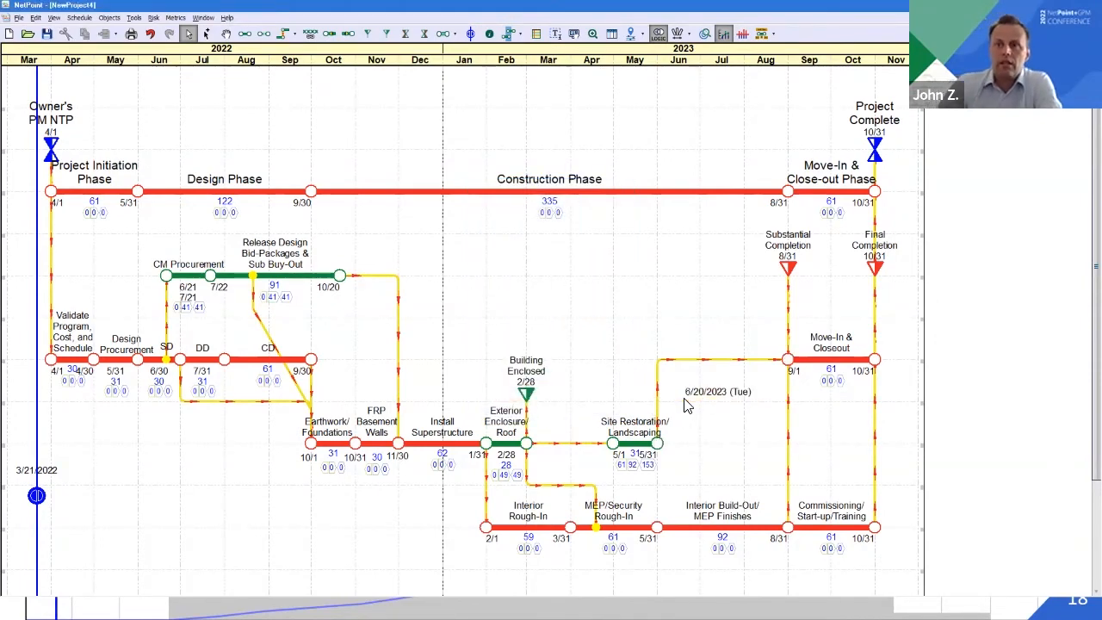
Turn on plotting for the Budget resource in the project resources so its histogram and curves display beneath the schedule
{"action": "left_click", "coordinate": [136, 17]}
{"action": "left_click", "coordinate": [152, 31]}
{"action": "left_click", "coordinate": [454, 279]}
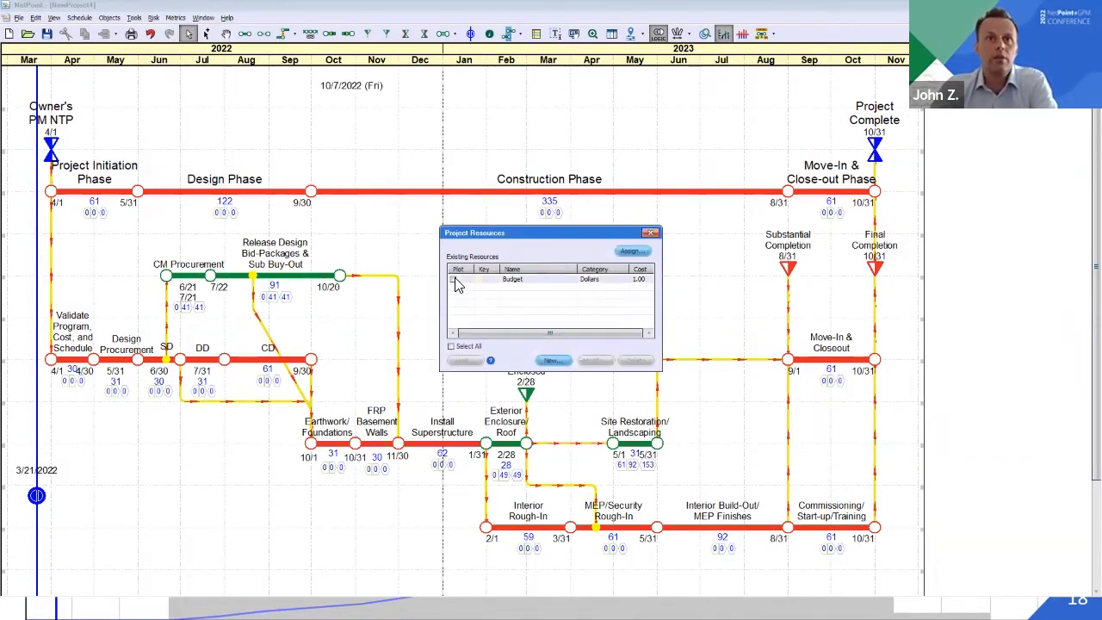
{"action": "left_click", "coordinate": [652, 232]}
{"action": "scroll", "coordinate": [688, 532], "scroll_direction": "down", "scroll_amount": 4}
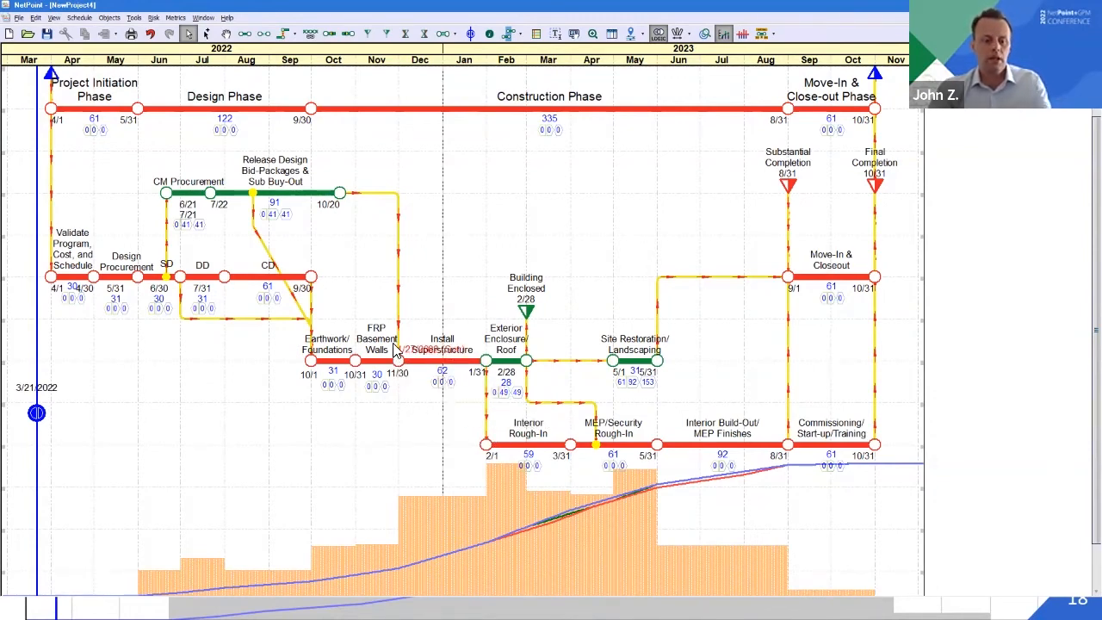
Switch to Primavera P6, open project 0000 (Test for Import to NPT) and look over its first activities
{"action": "key", "text": "alt+Tab"}
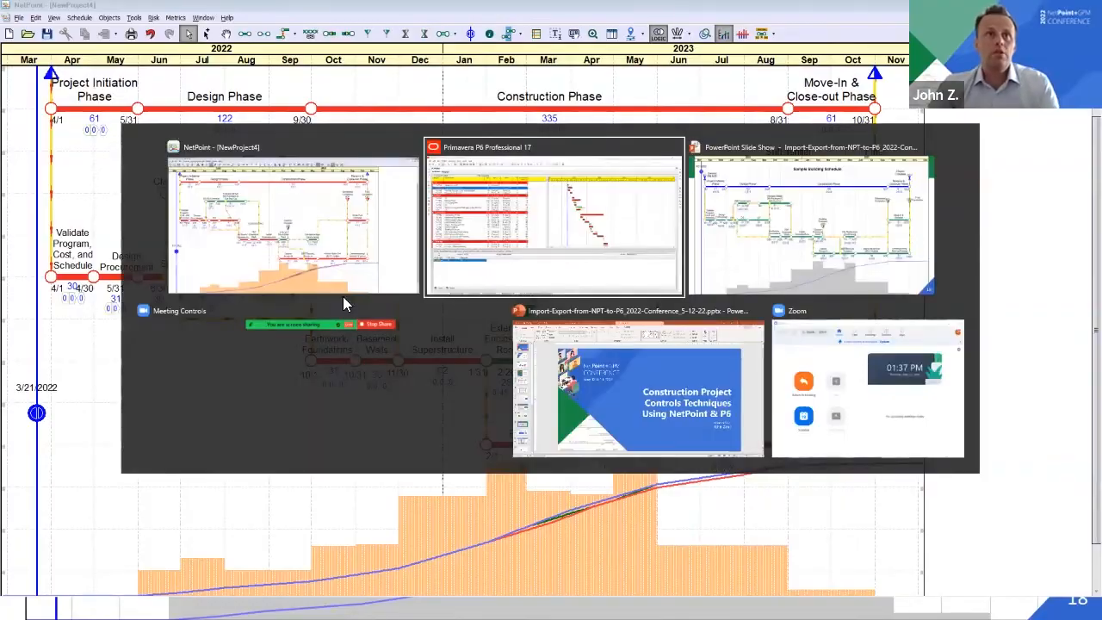
{"action": "left_click", "coordinate": [79, 66]}
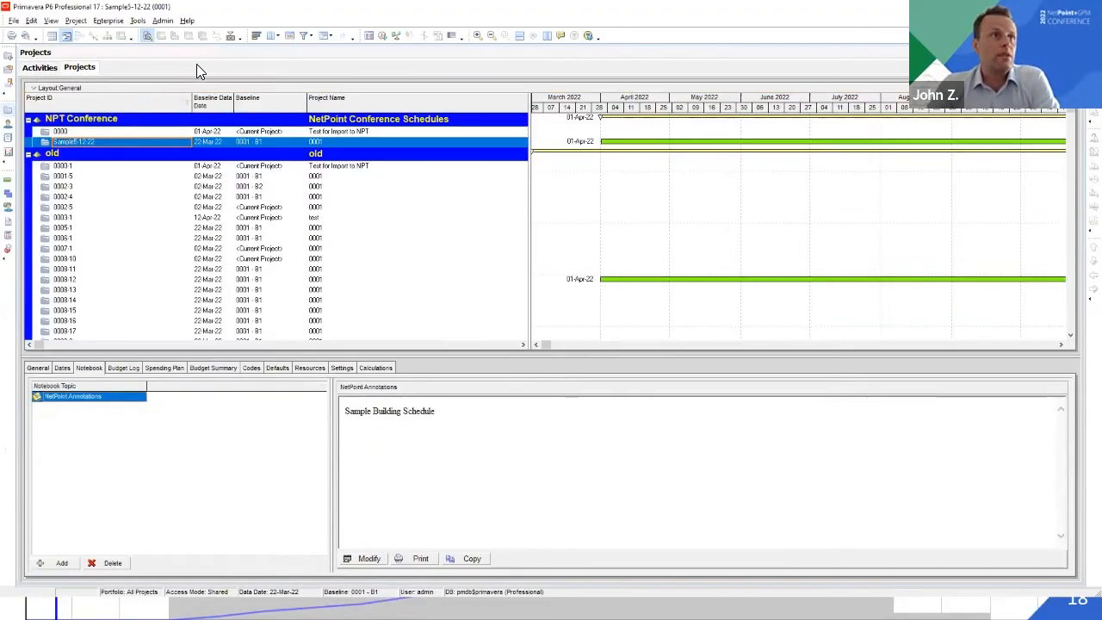
{"action": "right_click", "coordinate": [69, 131]}
{"action": "left_click", "coordinate": [93, 138]}
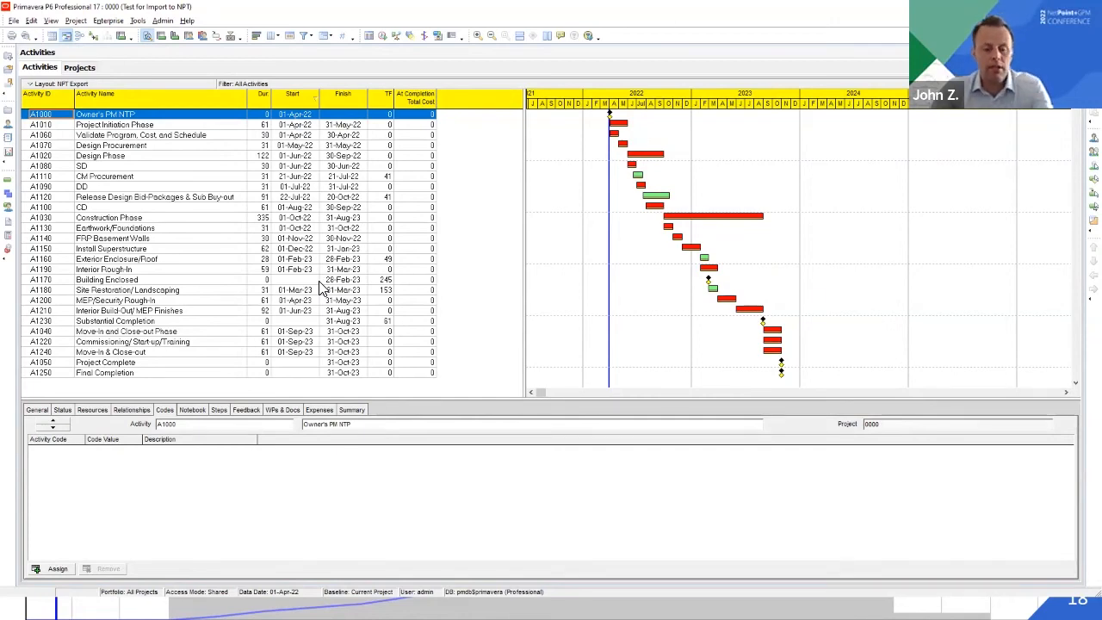
{"action": "key", "text": "alt+Tab"}
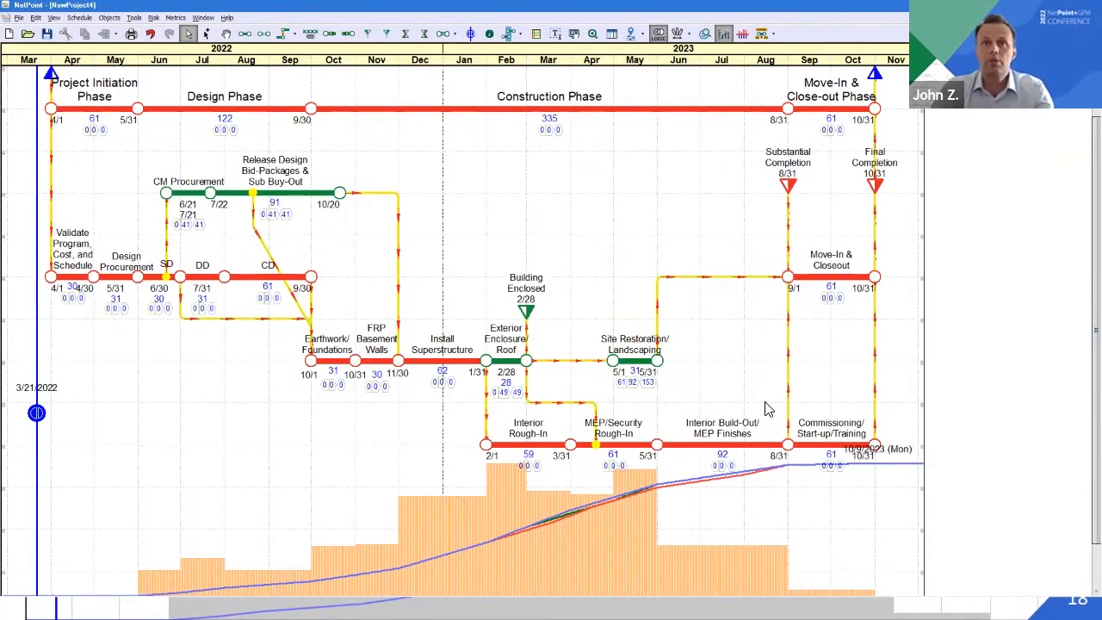
{"action": "key", "text": "alt+Tab"}
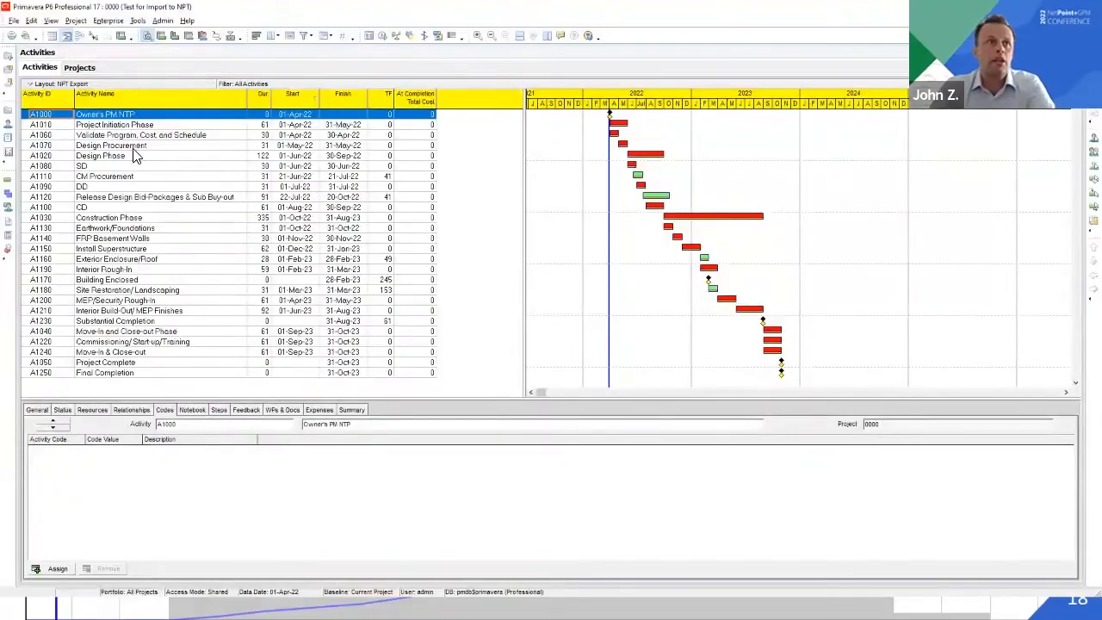
{"action": "left_click", "coordinate": [64, 125]}
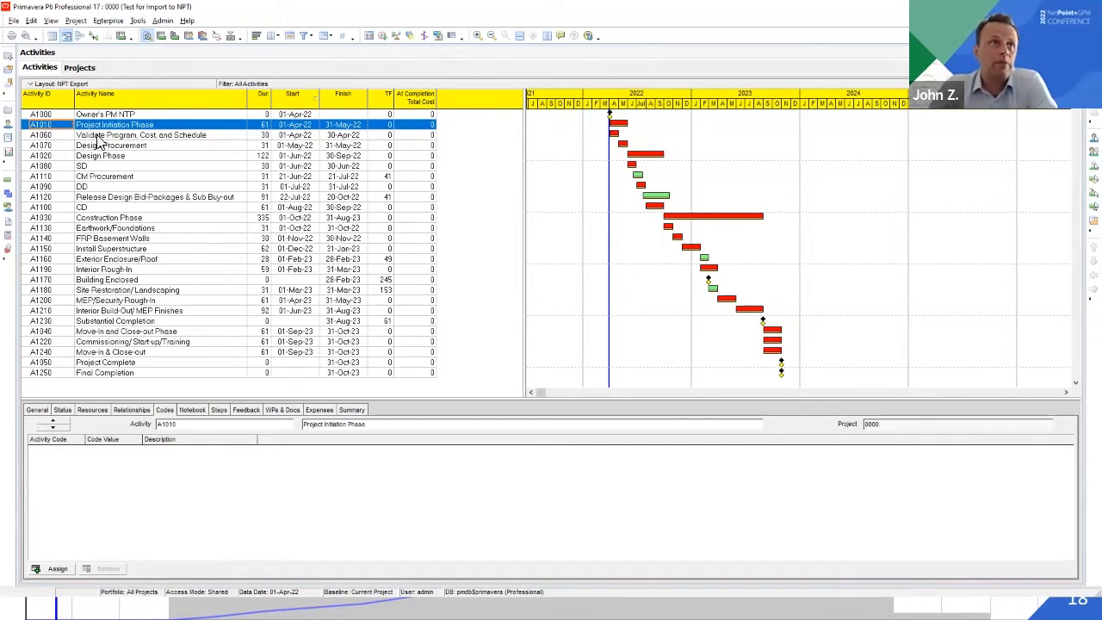
{"action": "left_click", "coordinate": [99, 138]}
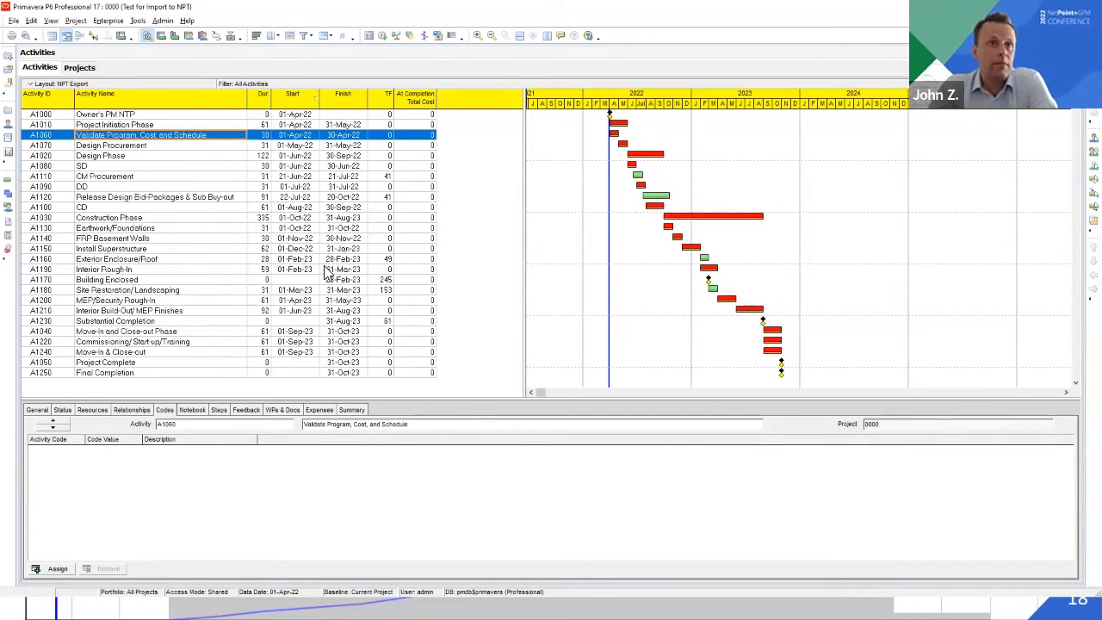
Export project 0000 as a Primavera PM XER file in the 17.12 or later format, using a file name based on Sample5-12-22
{"action": "left_click", "coordinate": [13, 21]}
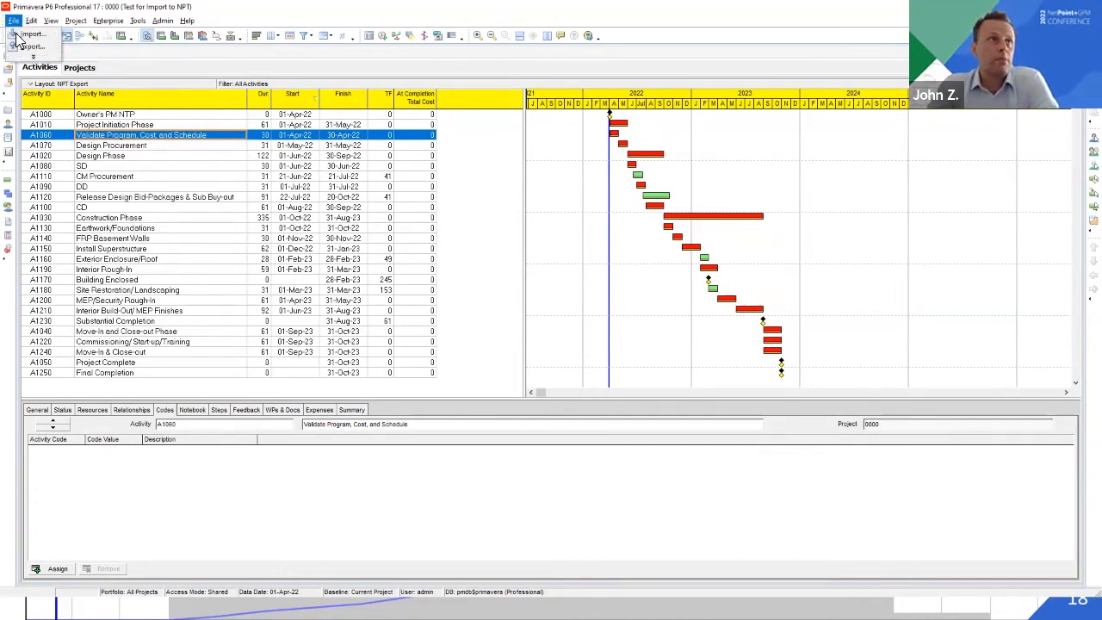
{"action": "left_click", "coordinate": [18, 45]}
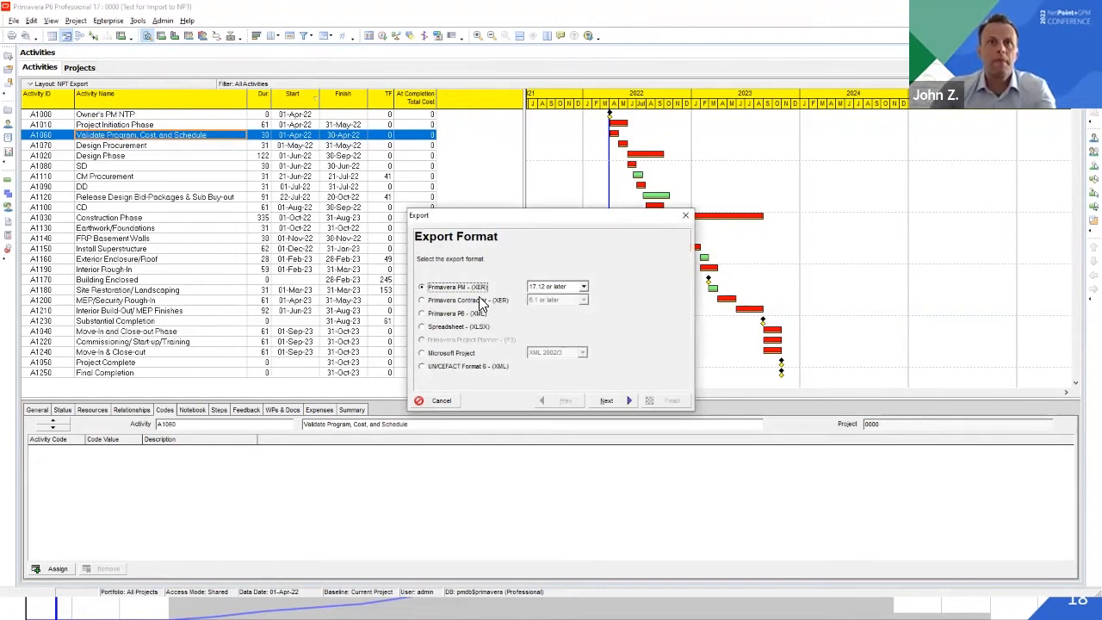
{"action": "left_click", "coordinate": [611, 401]}
{"action": "left_click", "coordinate": [614, 400]}
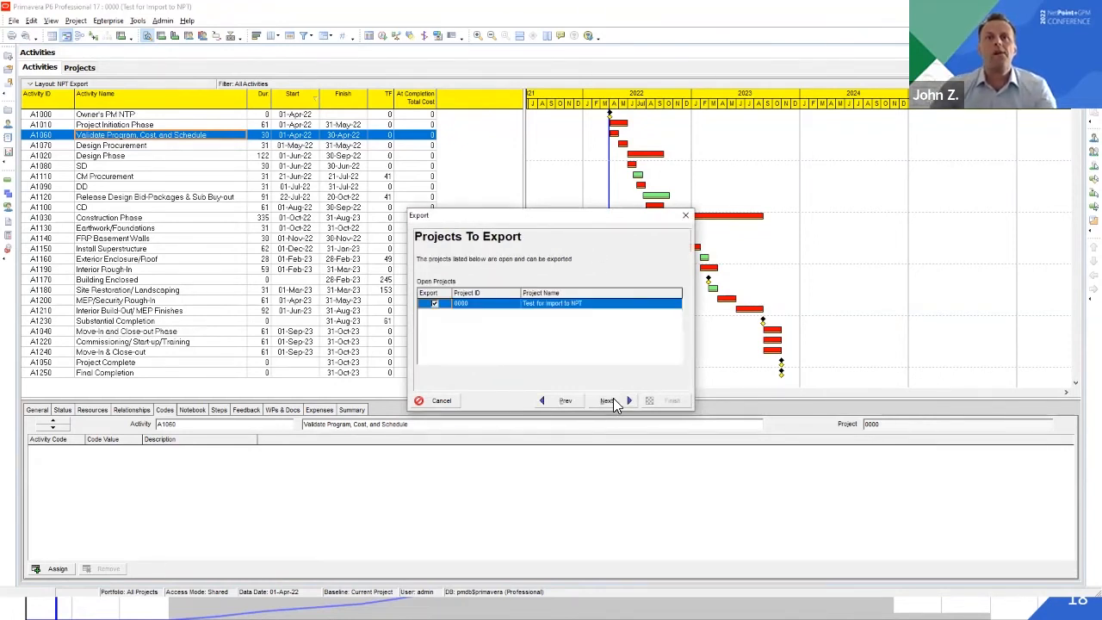
{"action": "left_click", "coordinate": [622, 399]}
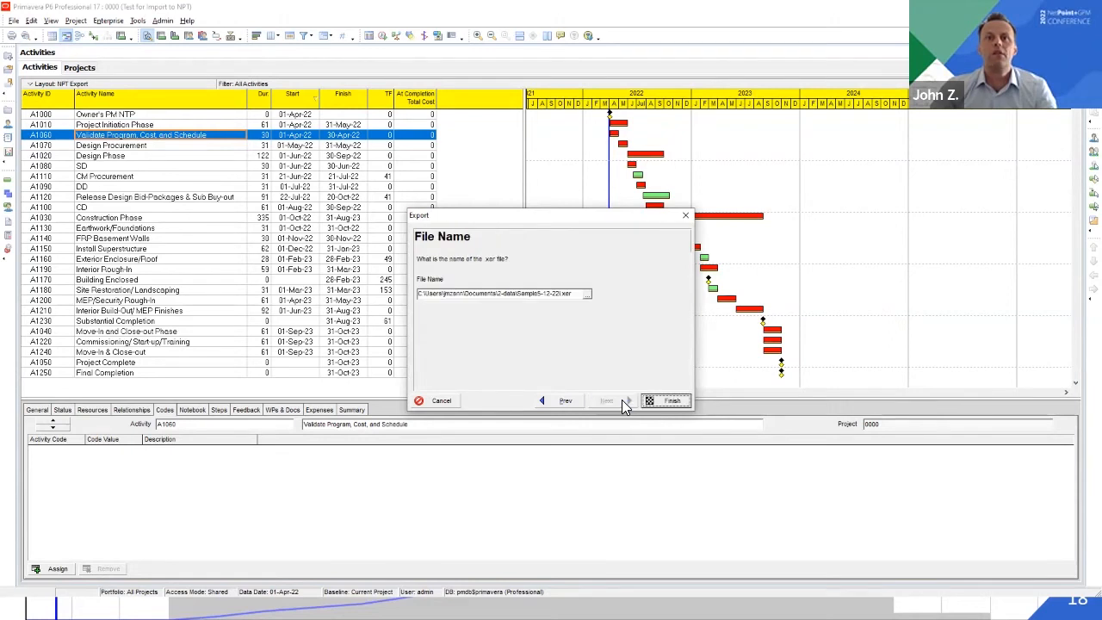
{"action": "left_click", "coordinate": [562, 294]}
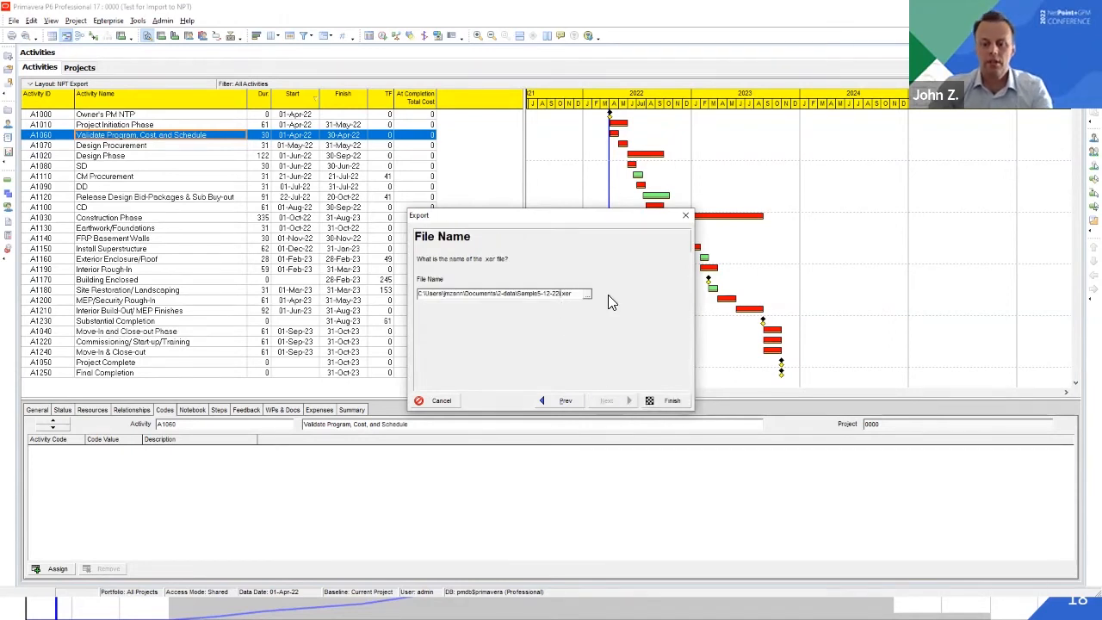
{"action": "left_click", "coordinate": [658, 401]}
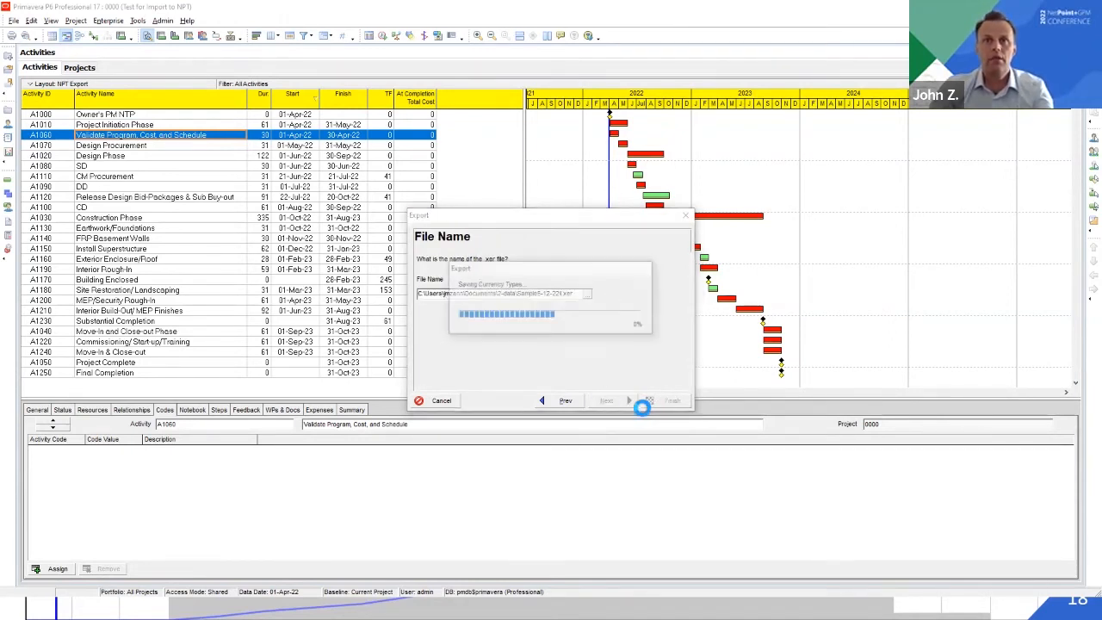
{"action": "left_click", "coordinate": [653, 401]}
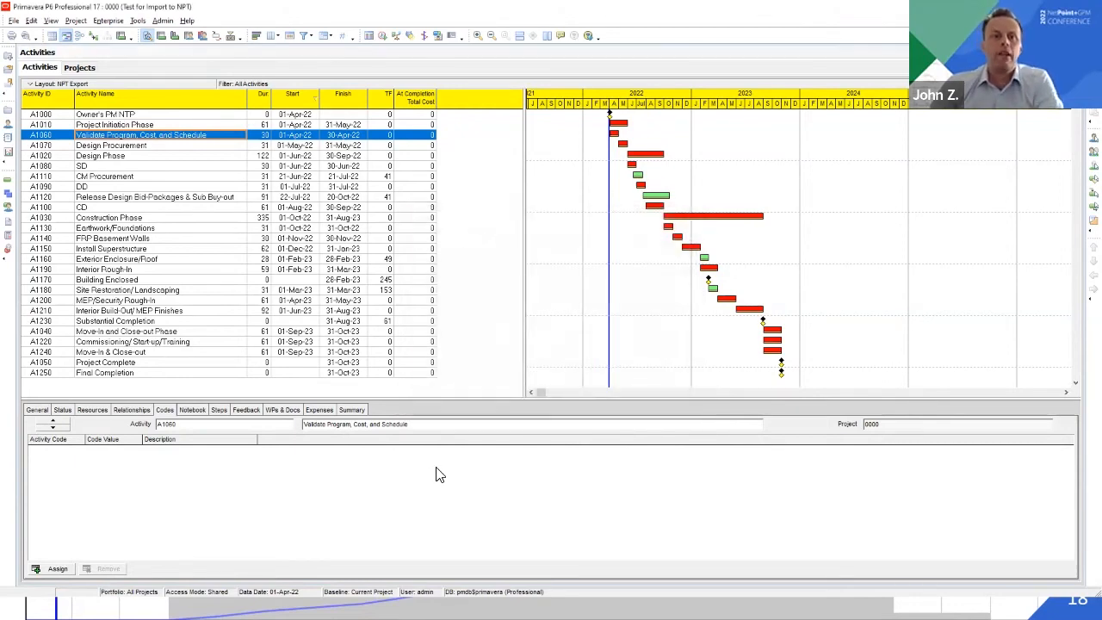
Switch to NetPoint and start a Primavera P6 XER import with the file exported from project 0000
{"action": "key", "text": "alt+Tab"}
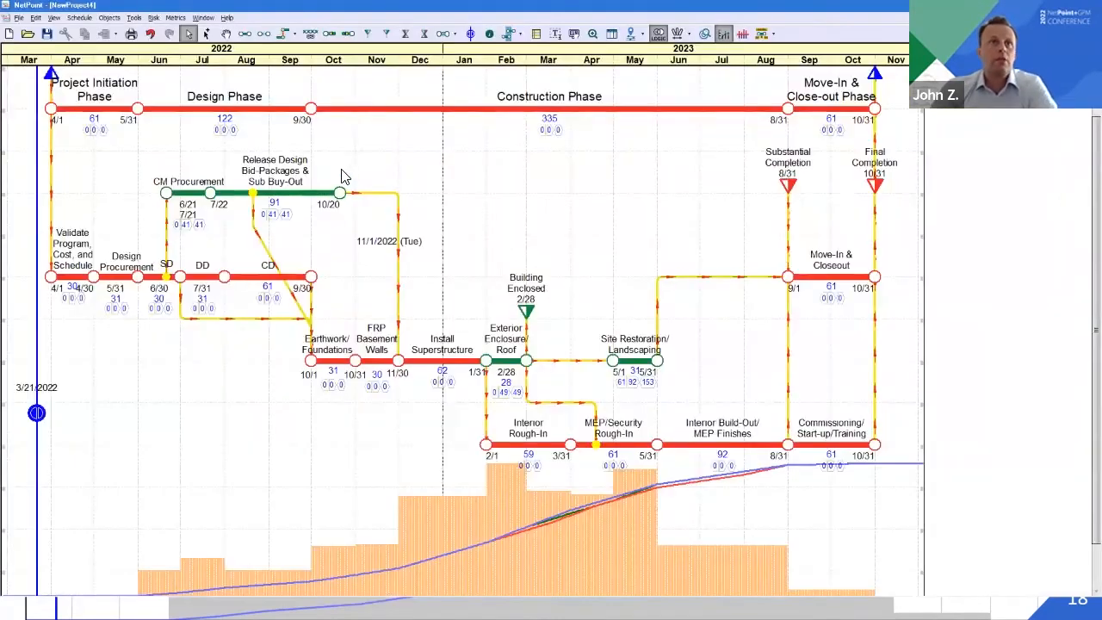
{"action": "left_click", "coordinate": [18, 17]}
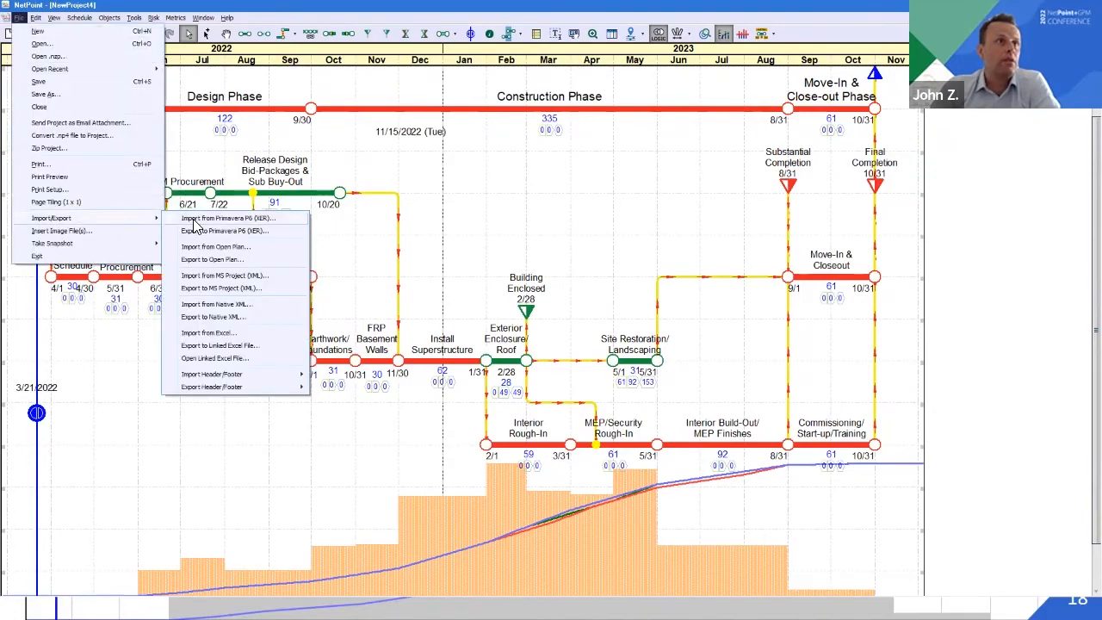
{"action": "left_click", "coordinate": [195, 221]}
{"action": "double_click", "coordinate": [573, 255]}
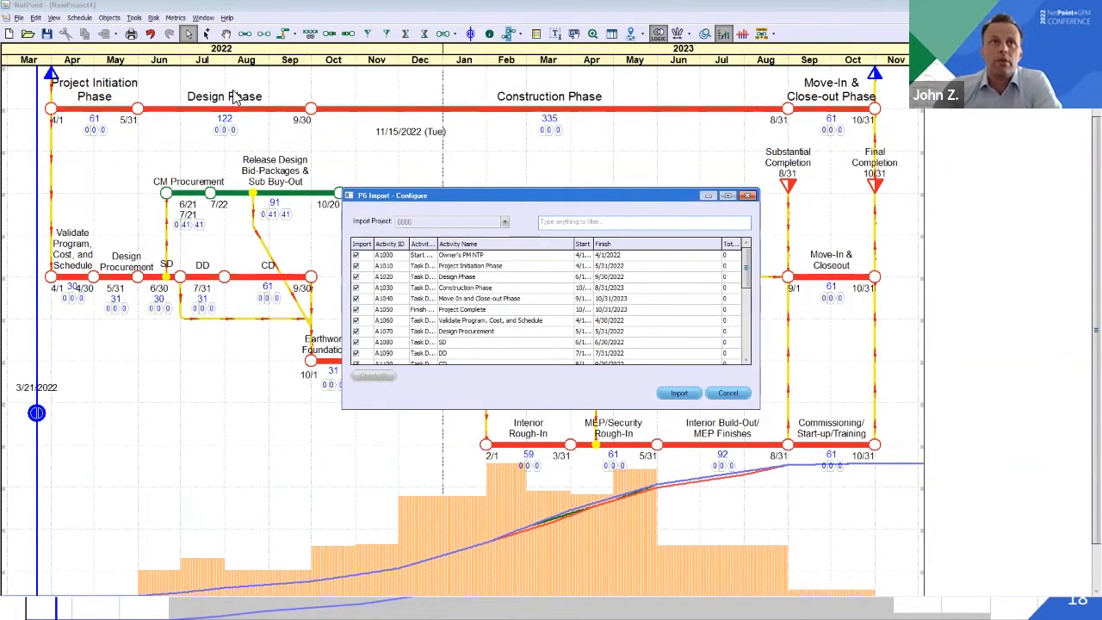
Sort the import list by activity name and exclude Construction Phase, Design Phase, Move-In and Close-out Phase, and Project Initiation Phase
{"action": "left_click", "coordinate": [481, 246]}
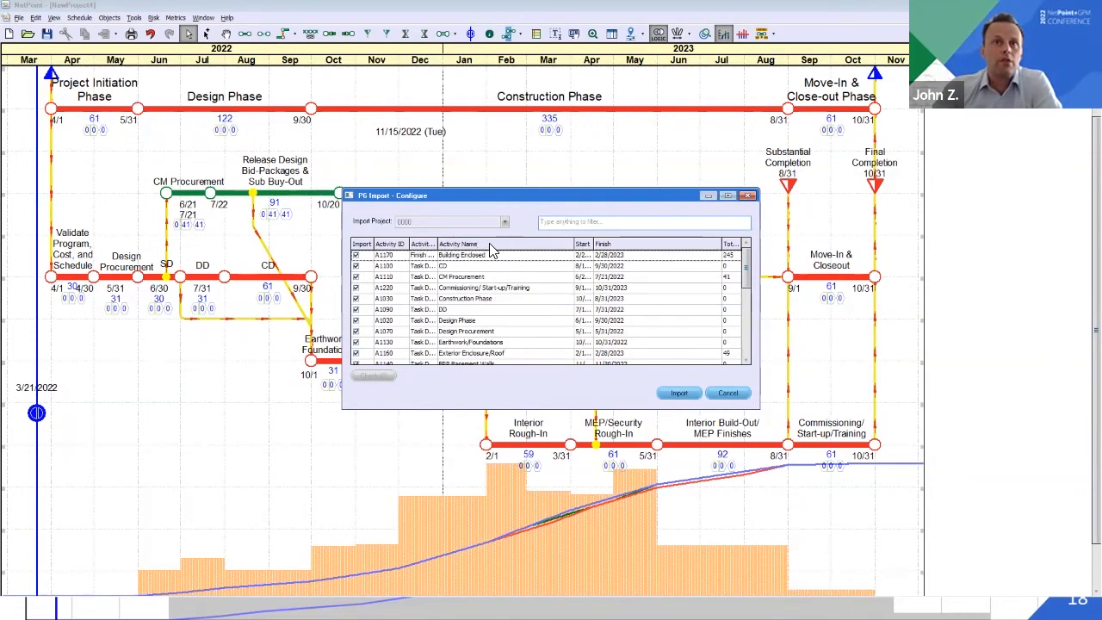
{"action": "left_click", "coordinate": [356, 298]}
{"action": "left_click", "coordinate": [356, 320]}
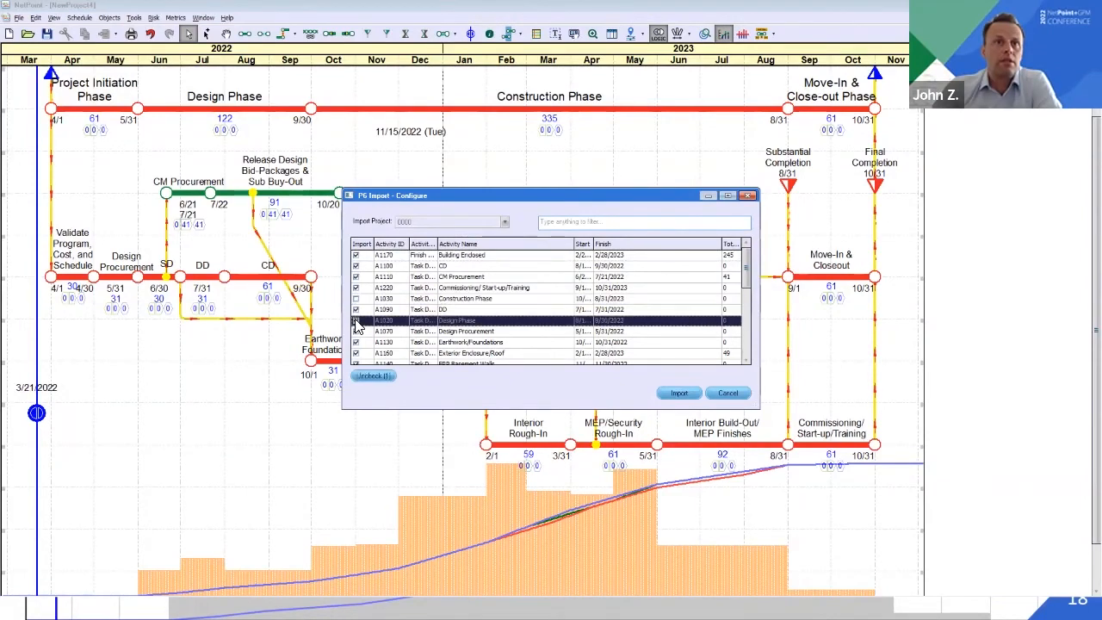
{"action": "scroll", "coordinate": [405, 326], "scroll_direction": "down", "scroll_amount": 2}
{"action": "scroll", "coordinate": [404, 326], "scroll_direction": "down", "scroll_amount": 1}
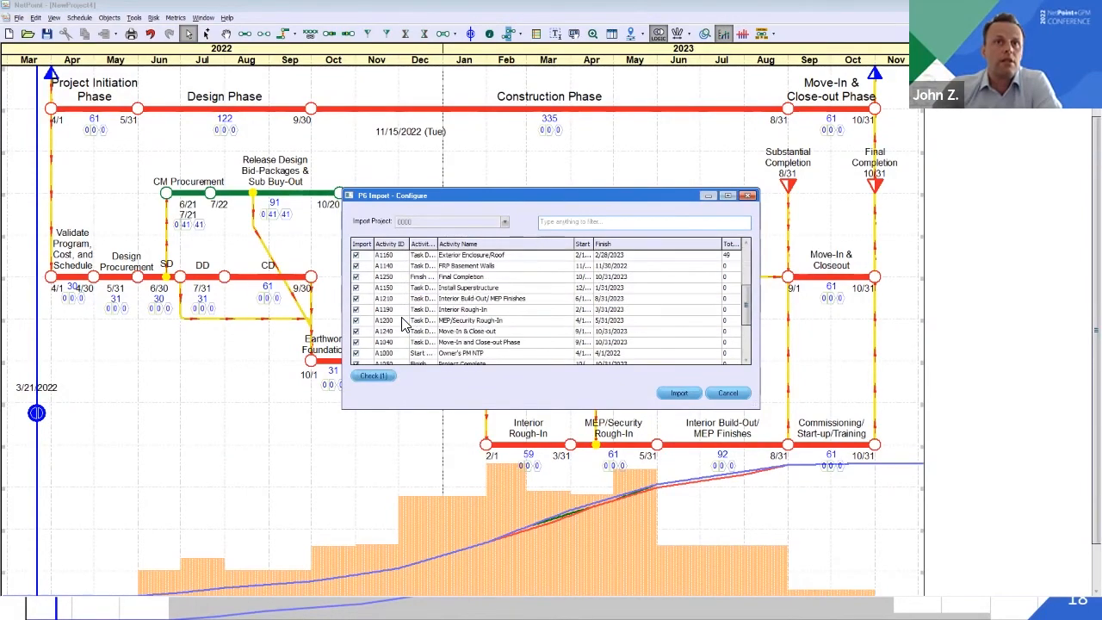
{"action": "left_click", "coordinate": [357, 343]}
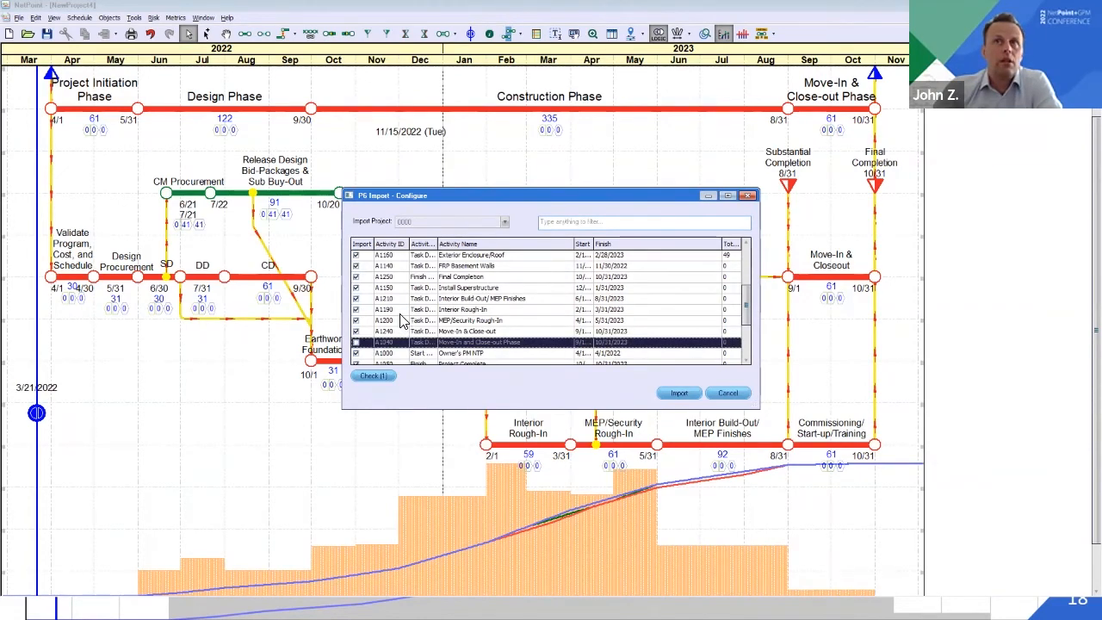
{"action": "scroll", "coordinate": [402, 320], "scroll_direction": "down", "scroll_amount": 2}
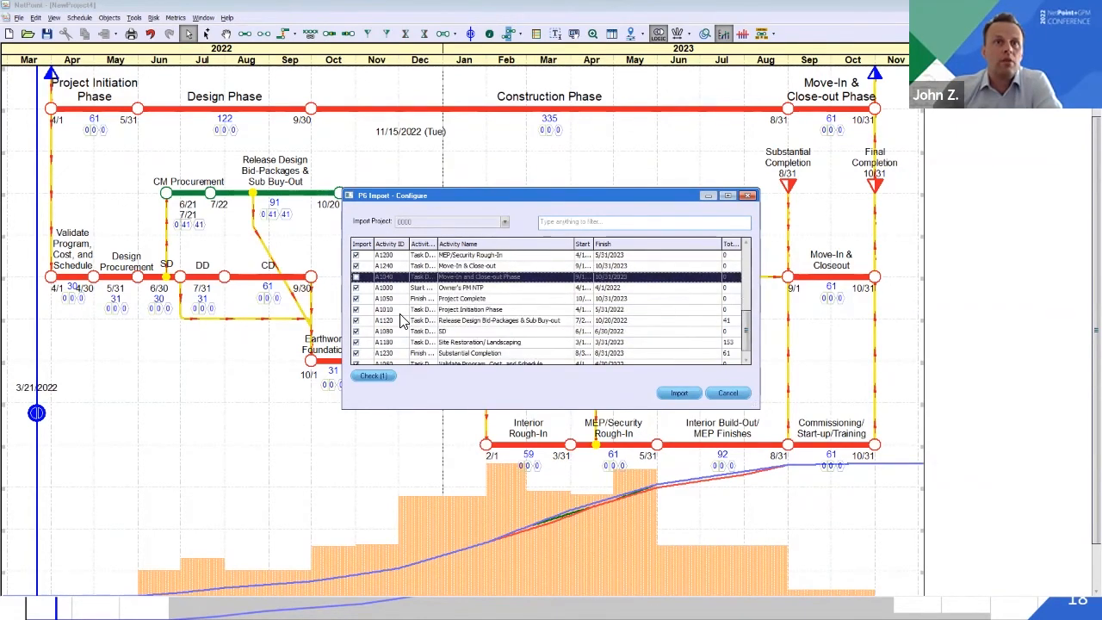
{"action": "left_click", "coordinate": [355, 310]}
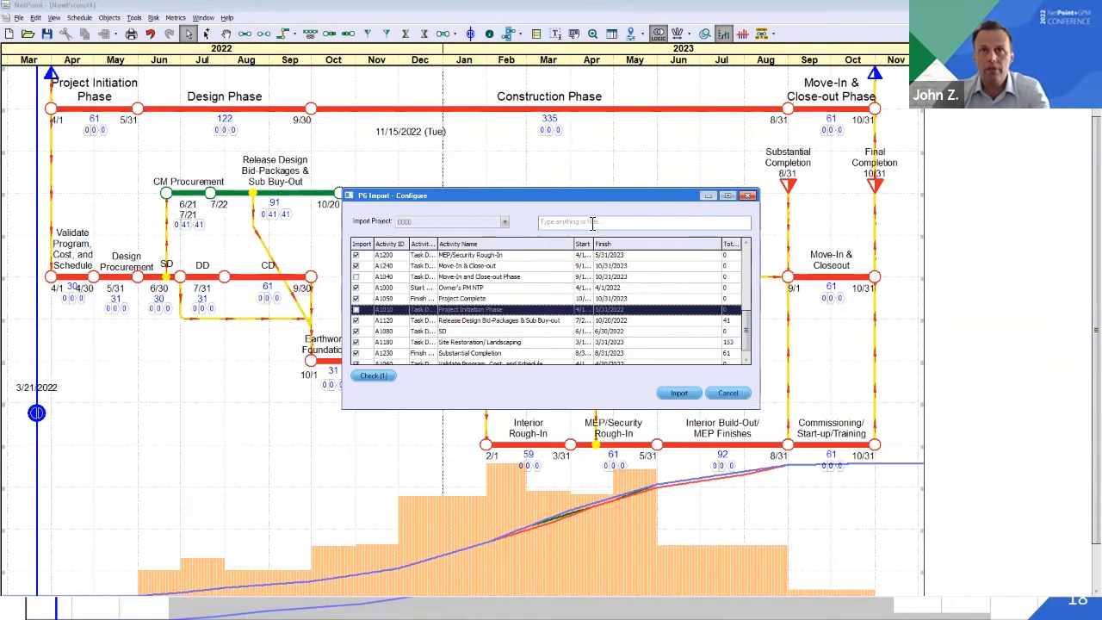
Import the remaining checked activities, review the notifications in the import report and finalize the import
{"action": "left_click", "coordinate": [679, 394]}
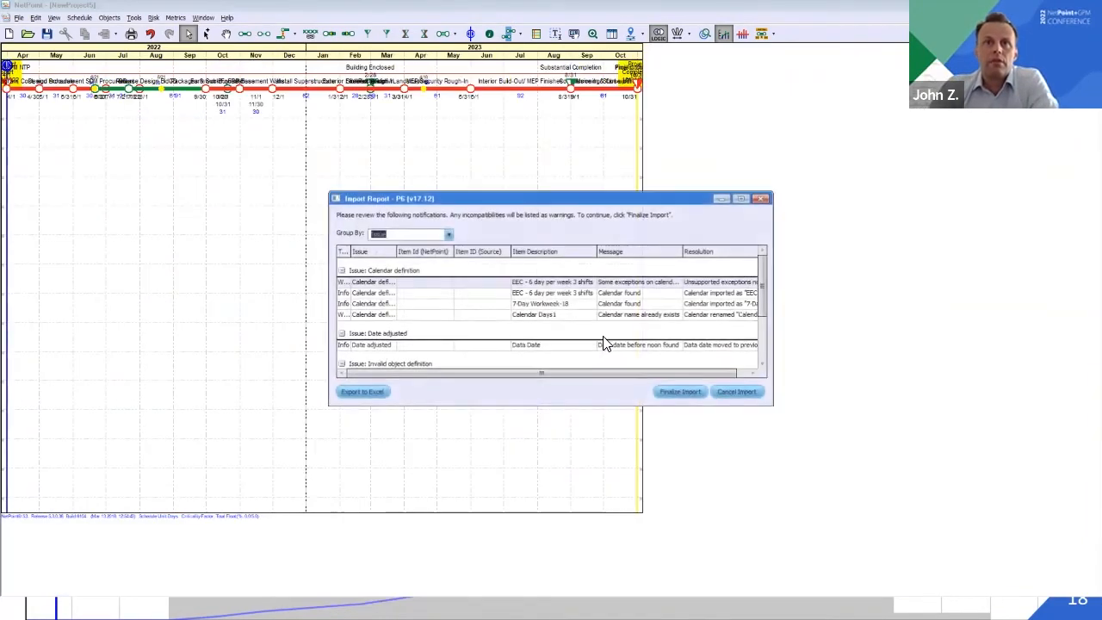
{"action": "scroll", "coordinate": [605, 342], "scroll_direction": "down", "scroll_amount": 3}
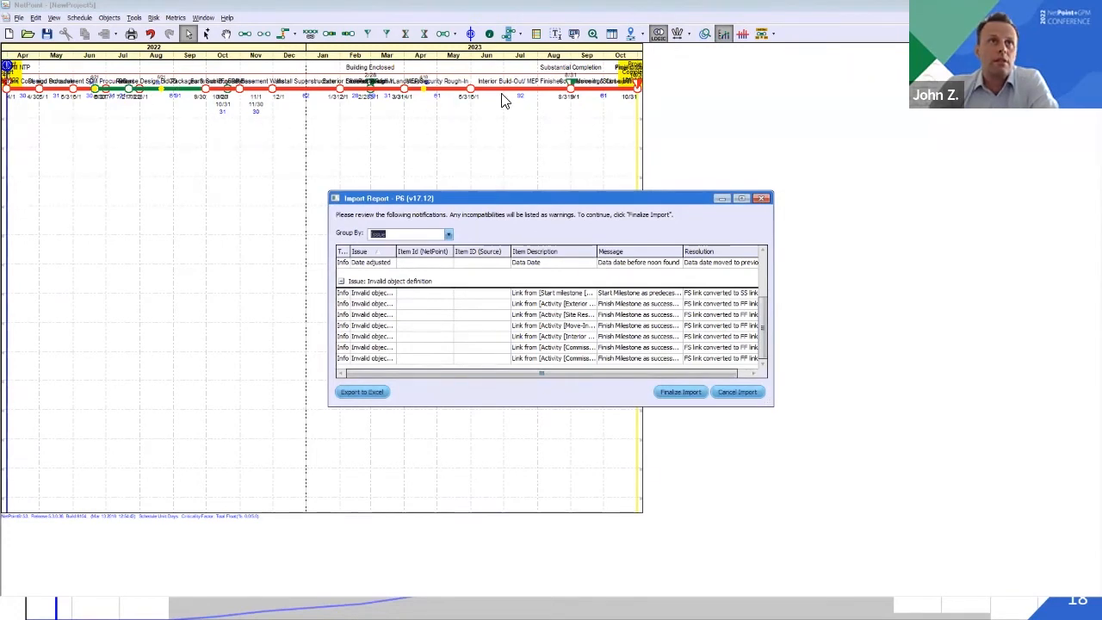
{"action": "left_click", "coordinate": [681, 393]}
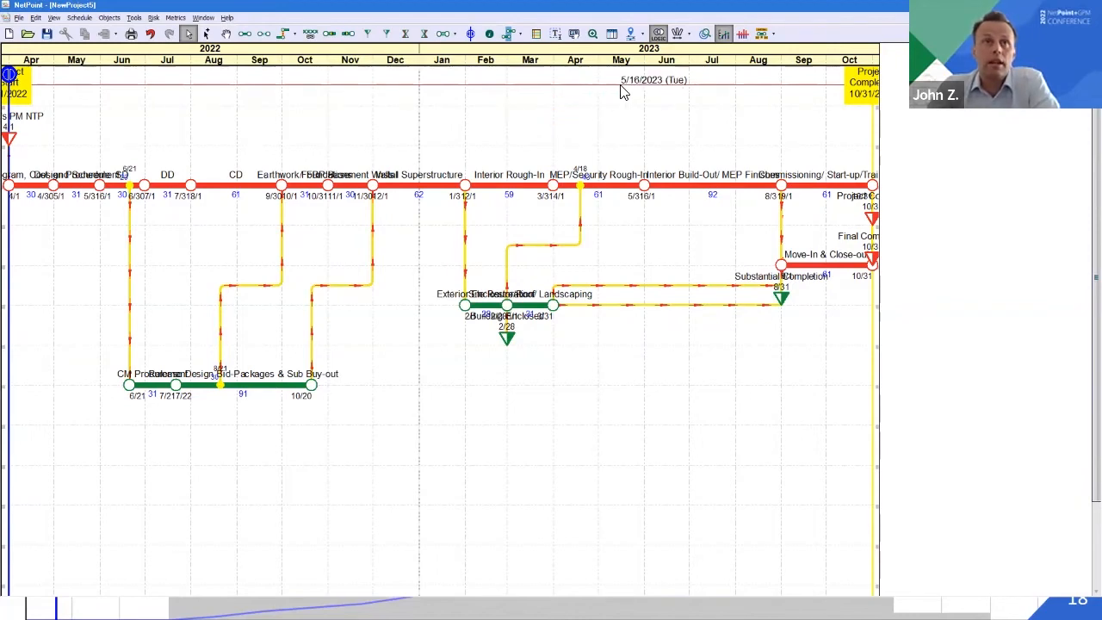
Run the automated layout on NewProject5, then check the saved layout and its score in the Layout Manager
{"action": "left_click", "coordinate": [630, 34]}
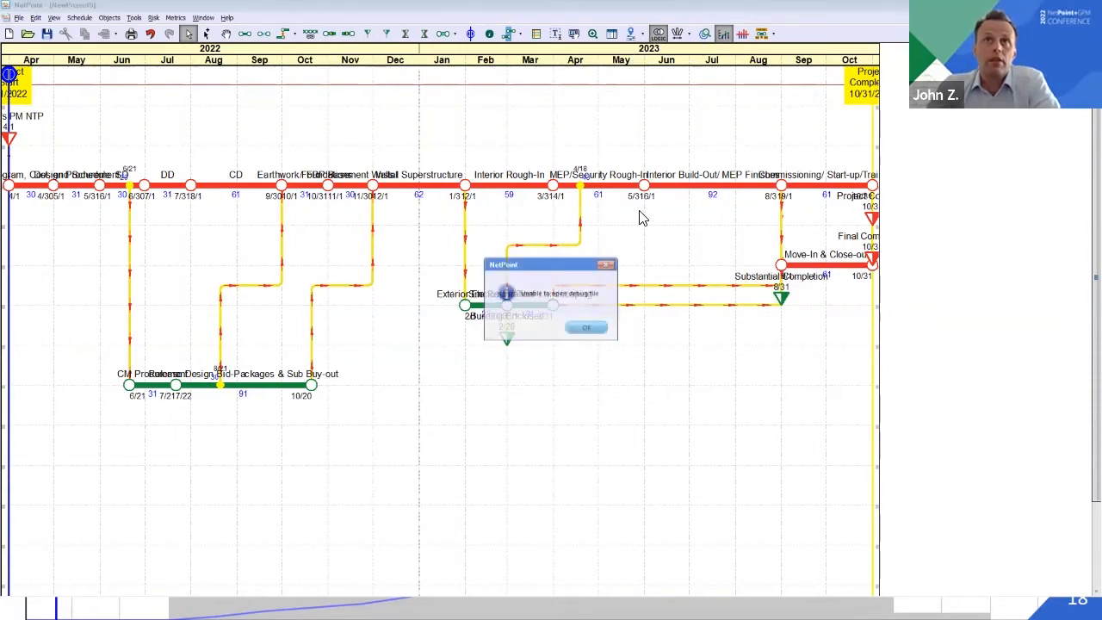
{"action": "left_click", "coordinate": [581, 327]}
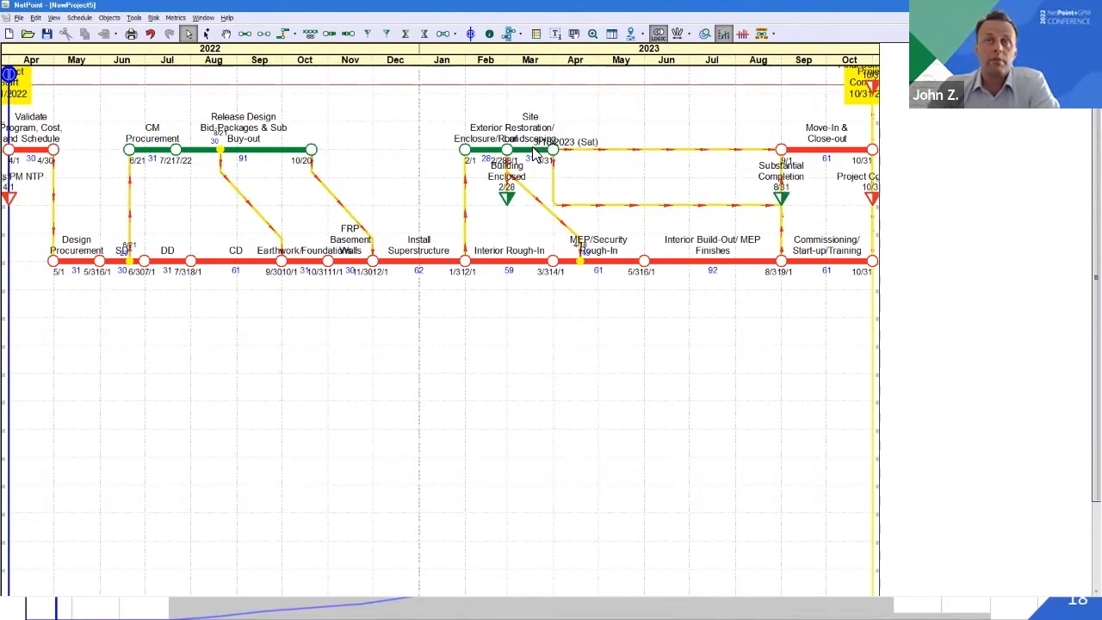
{"action": "left_click", "coordinate": [658, 34]}
{"action": "left_click", "coordinate": [654, 49]}
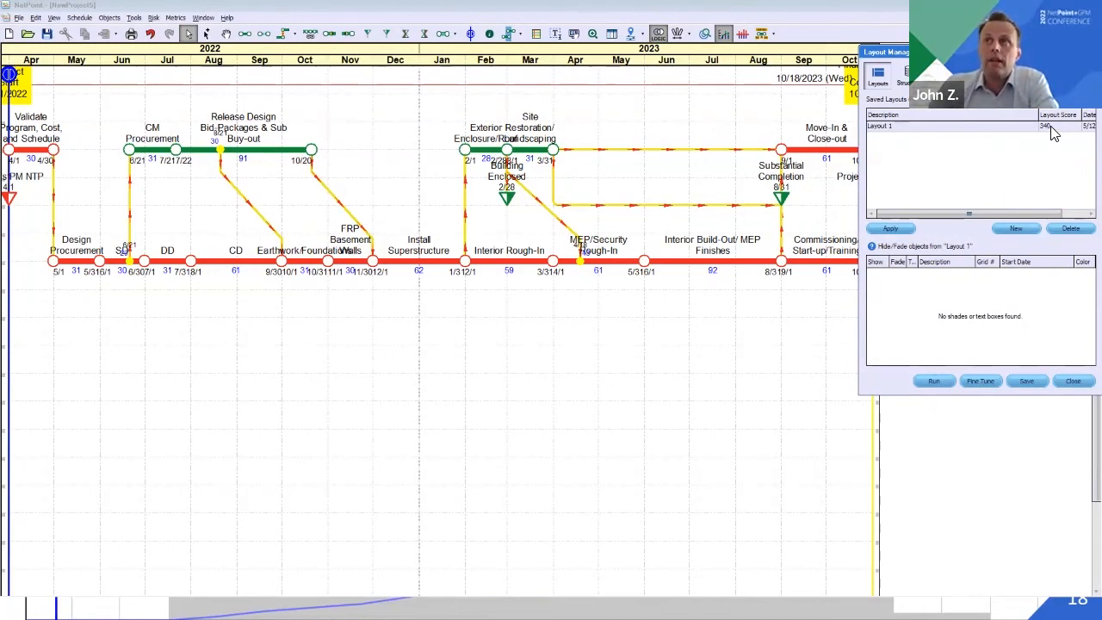
{"action": "left_click", "coordinate": [1074, 383]}
Switch to the NewProject4 schedule and check its saved layout and score in the Layout Manager
{"action": "left_click", "coordinate": [201, 18]}
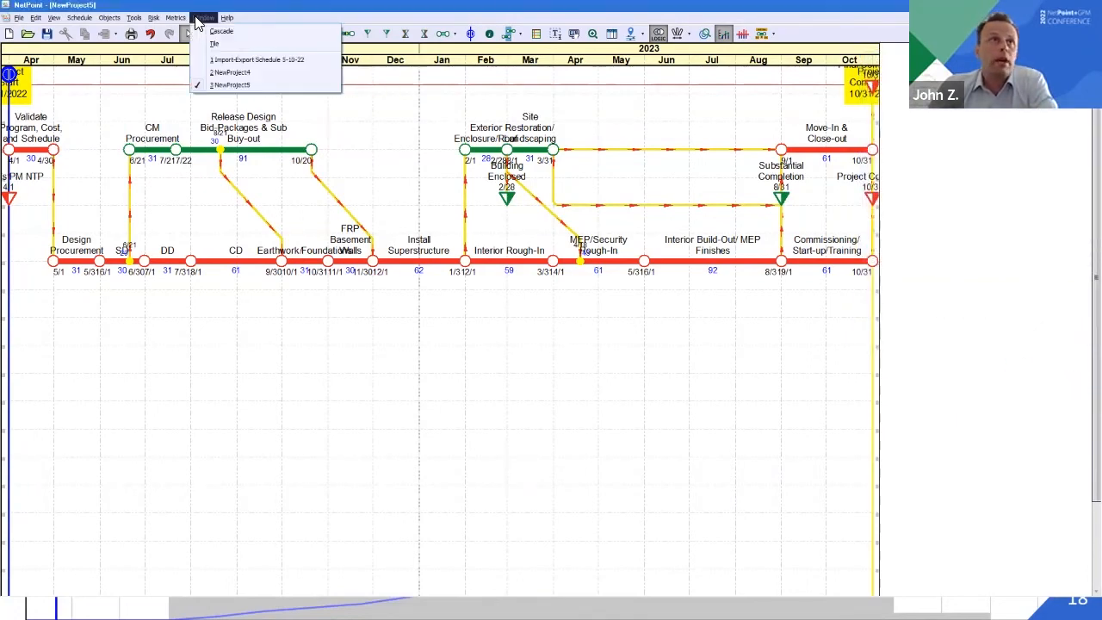
{"action": "left_click", "coordinate": [230, 72]}
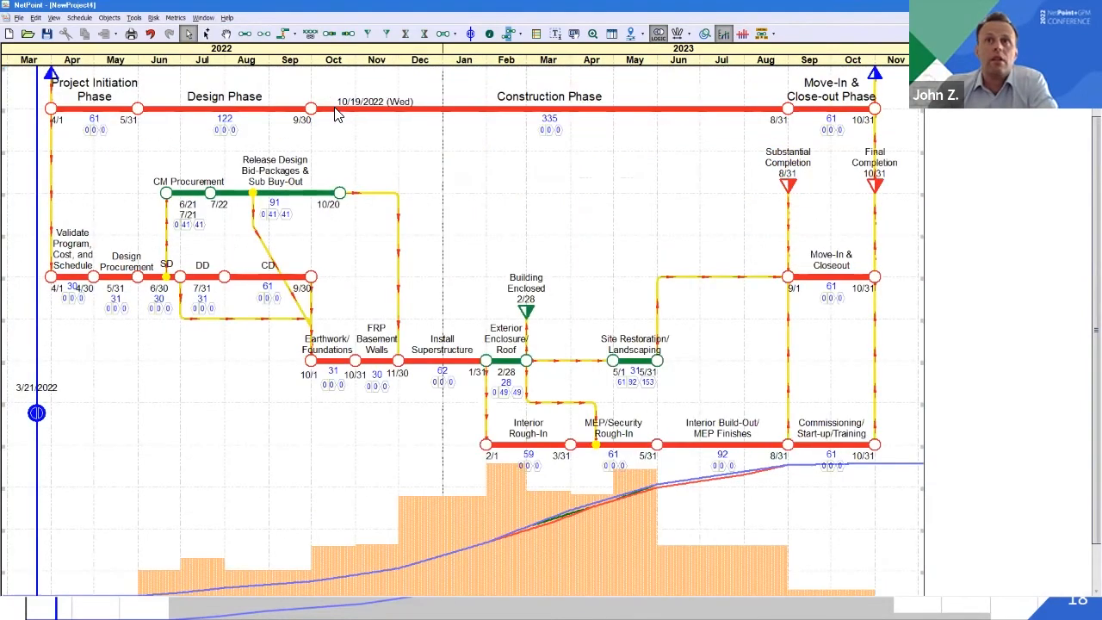
{"action": "double_click", "coordinate": [699, 52]}
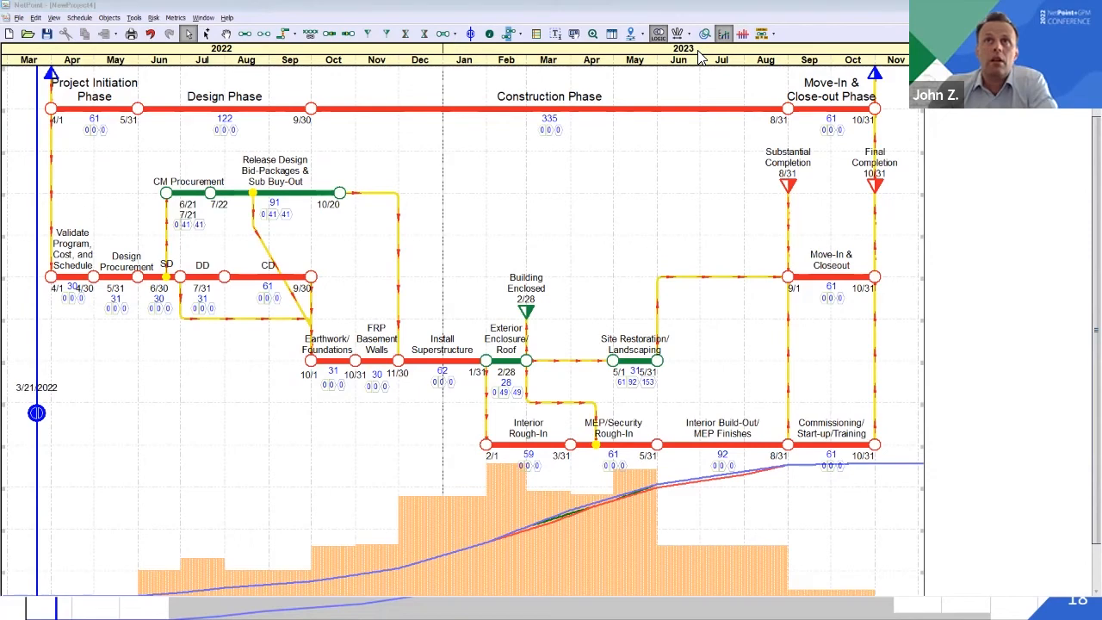
{"action": "left_click", "coordinate": [642, 35]}
{"action": "left_click", "coordinate": [653, 50]}
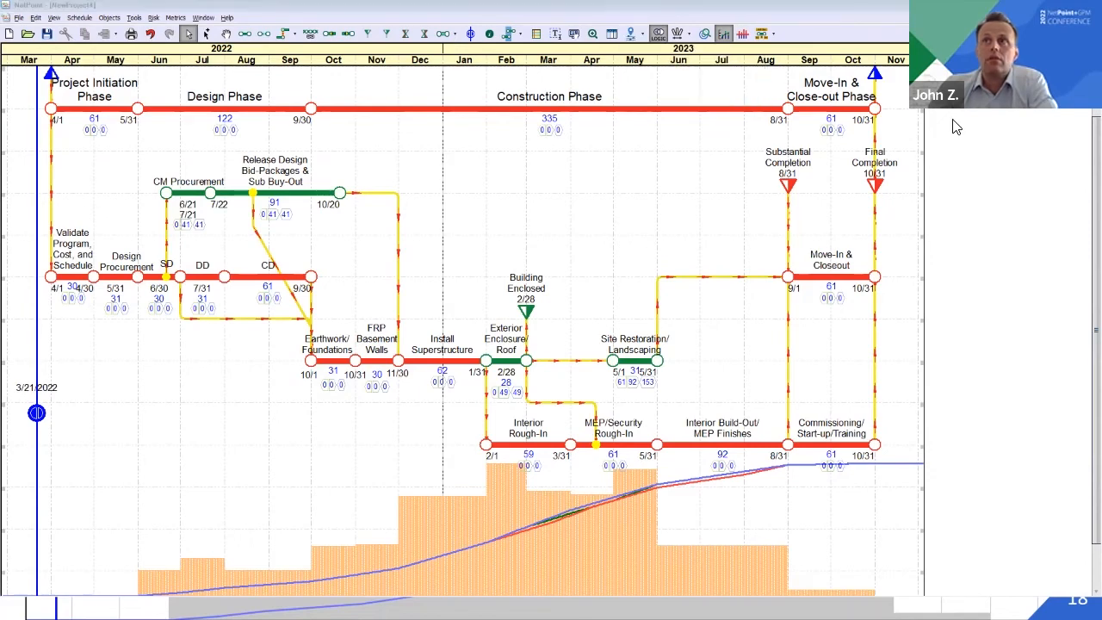
{"action": "left_click", "coordinate": [1023, 229]}
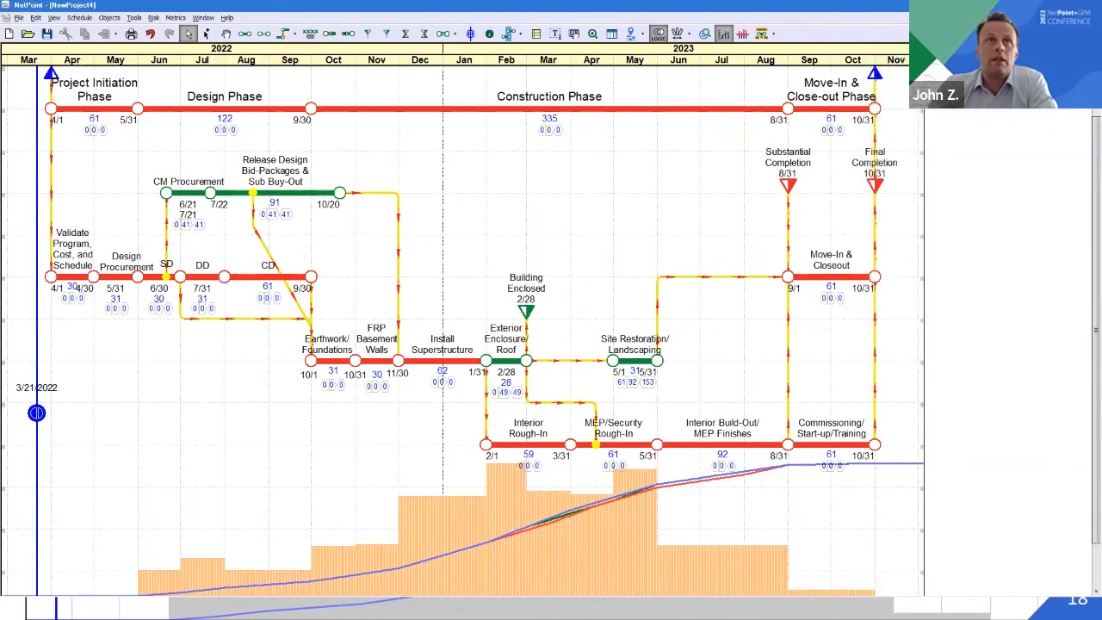
Switch to the Import-Export Schedule 5-10-22 file and check its saved layout and score in the Layout Manager
{"action": "left_click", "coordinate": [203, 17]}
{"action": "left_click", "coordinate": [232, 59]}
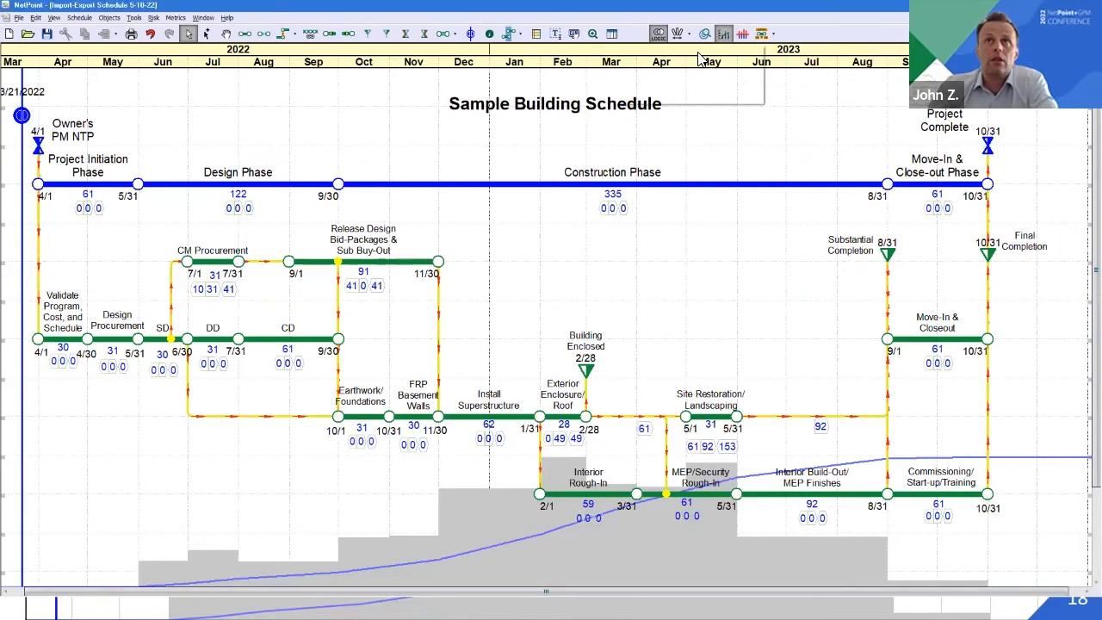
{"action": "left_click", "coordinate": [630, 34]}
{"action": "left_click", "coordinate": [659, 48]}
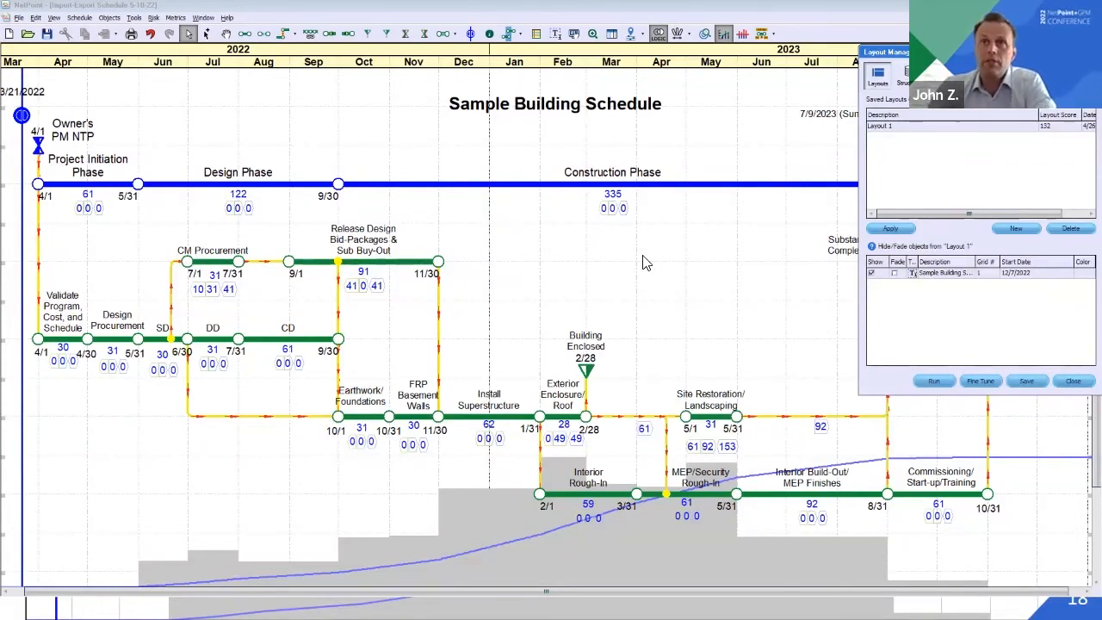
{"action": "left_click", "coordinate": [184, 19]}
{"action": "left_click", "coordinate": [200, 18]}
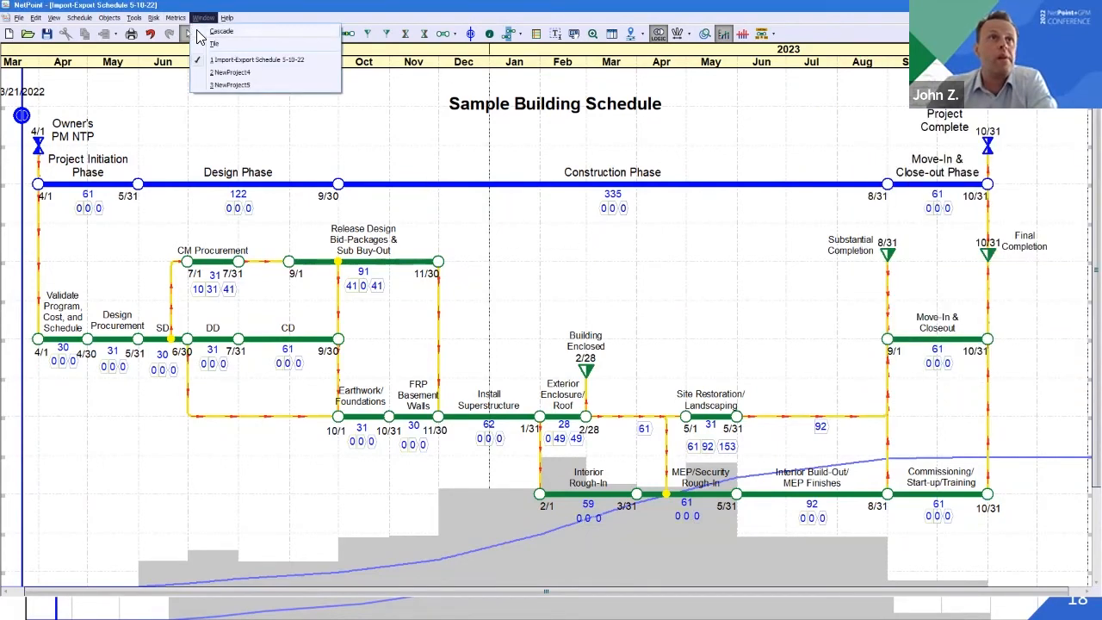
{"action": "left_click", "coordinate": [253, 9]}
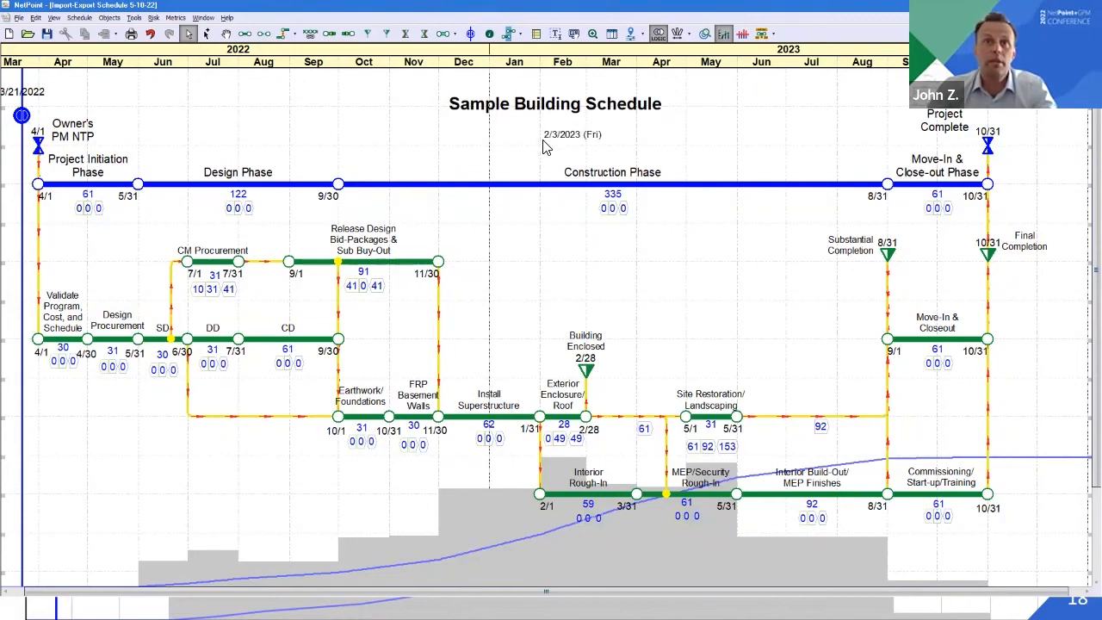
Switch to Project Summit and import the newest P6 export, Sample5-12-22ii.xer, from the 2-data folder
{"action": "key", "text": "alt+Tab"}
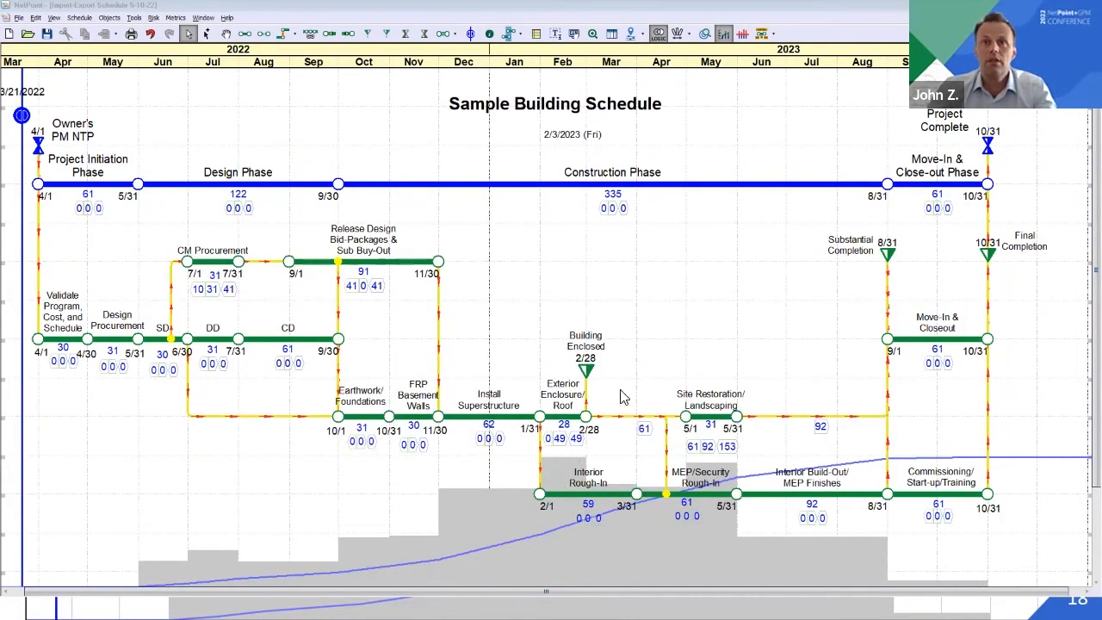
{"action": "scroll", "coordinate": [606, 563], "scroll_direction": "down", "scroll_amount": 1}
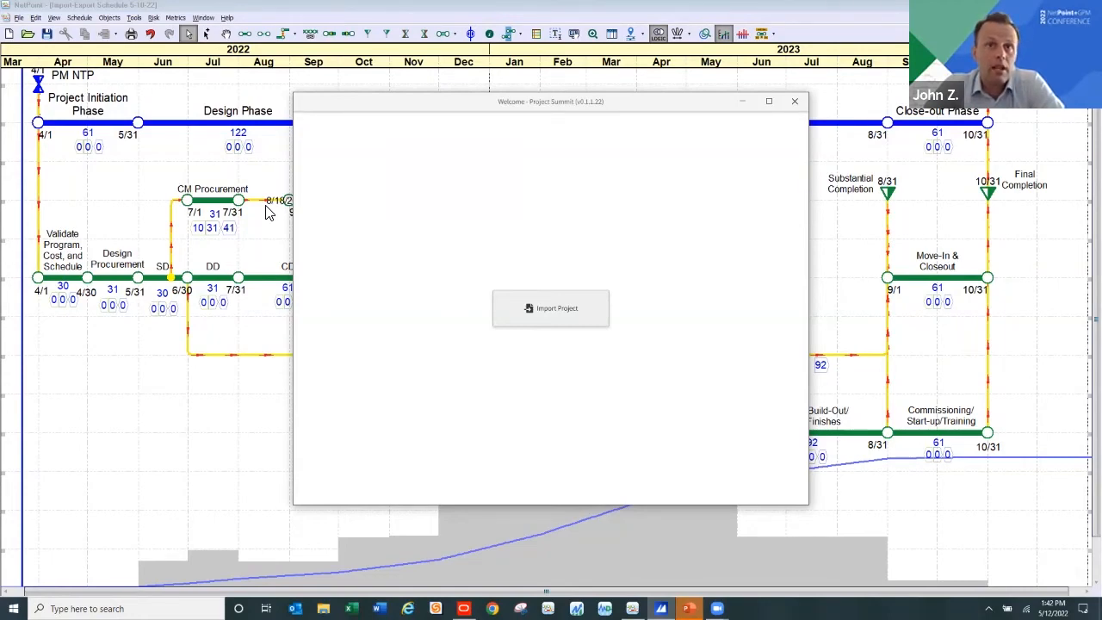
{"action": "left_click", "coordinate": [552, 312]}
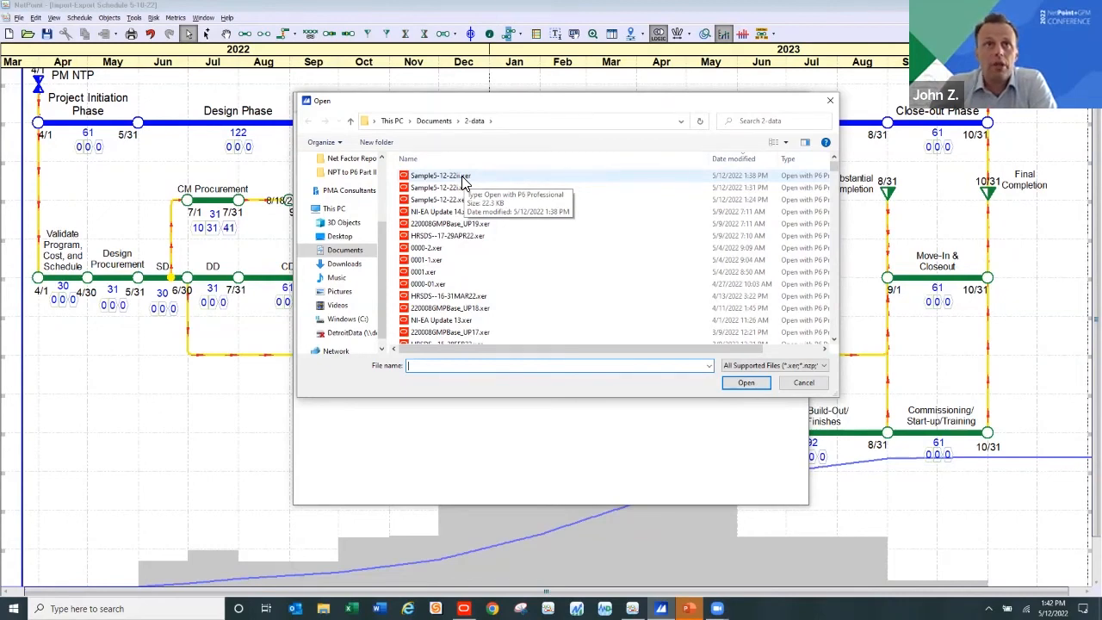
{"action": "double_click", "coordinate": [462, 178]}
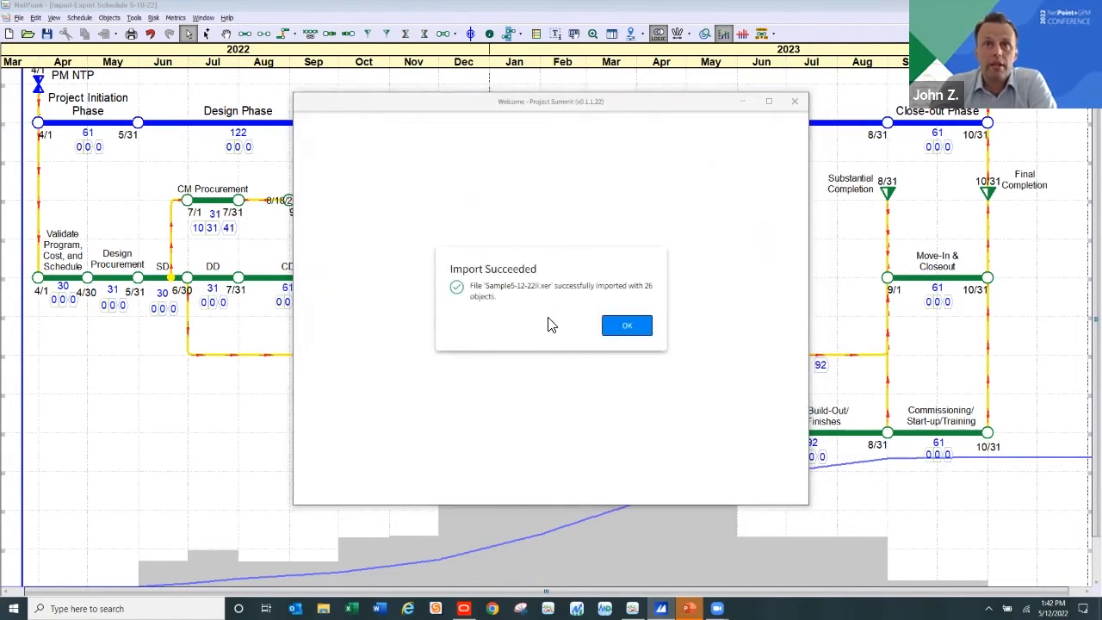
{"action": "left_click", "coordinate": [633, 324]}
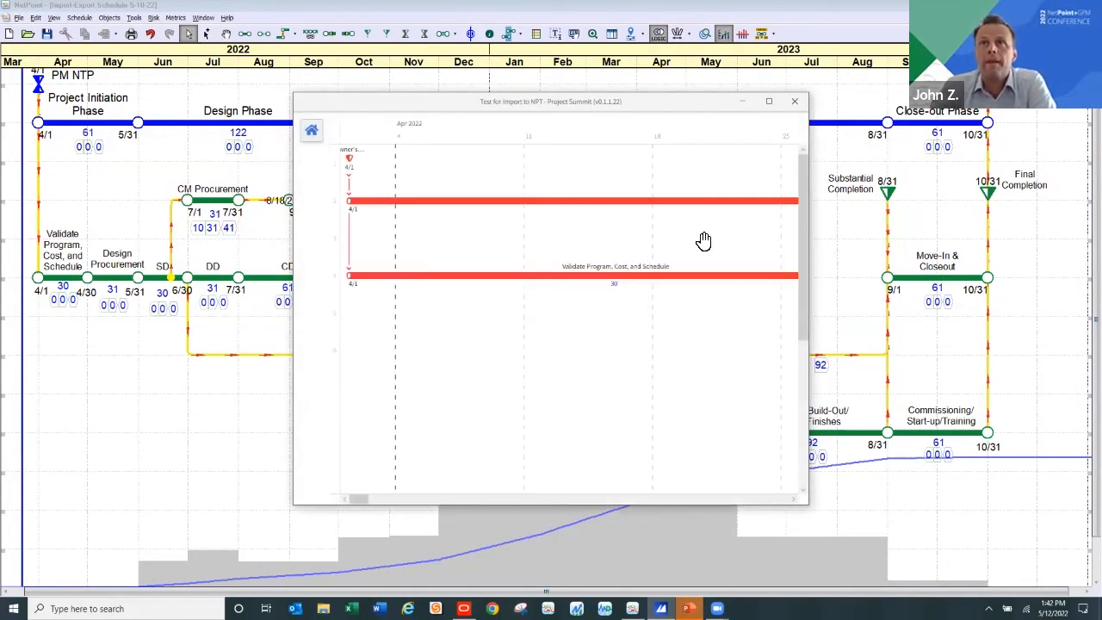
Maximize the imported schedule's window, zoom to fit the whole network, and view the details of the Site Restoration/Landscaping activity
{"action": "left_click", "coordinate": [768, 102]}
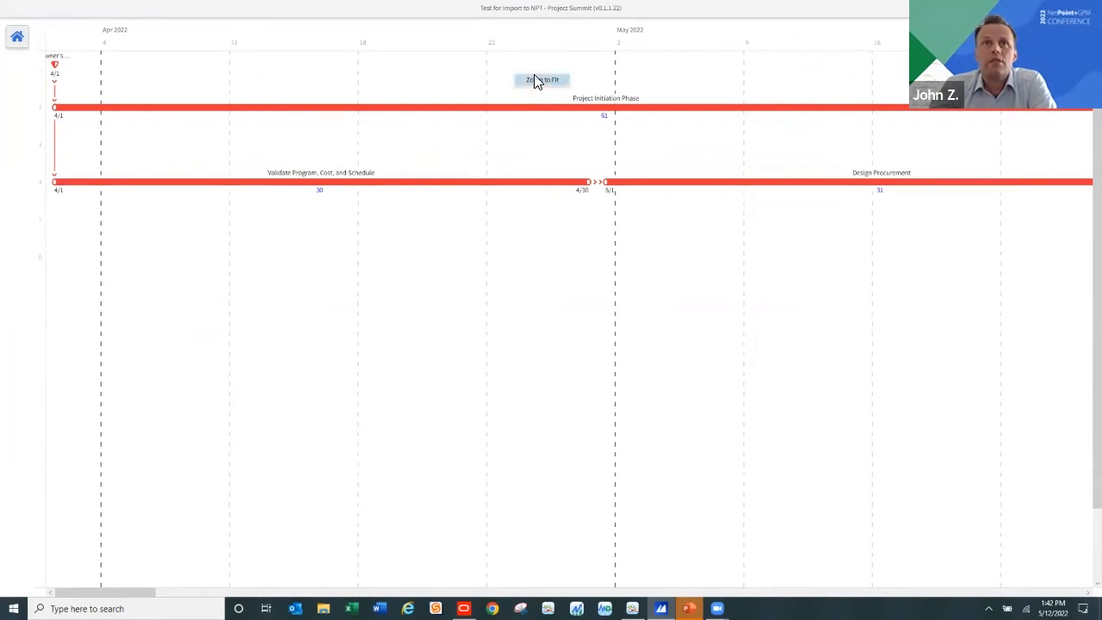
{"action": "left_click", "coordinate": [539, 82]}
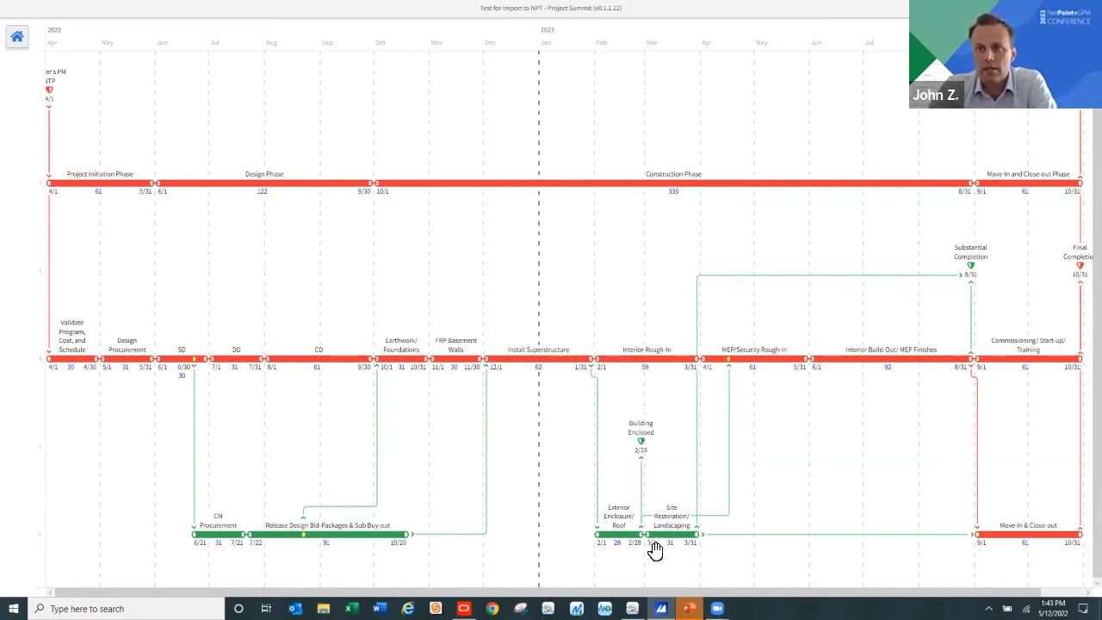
{"action": "mouse_move", "coordinate": [655, 548]}
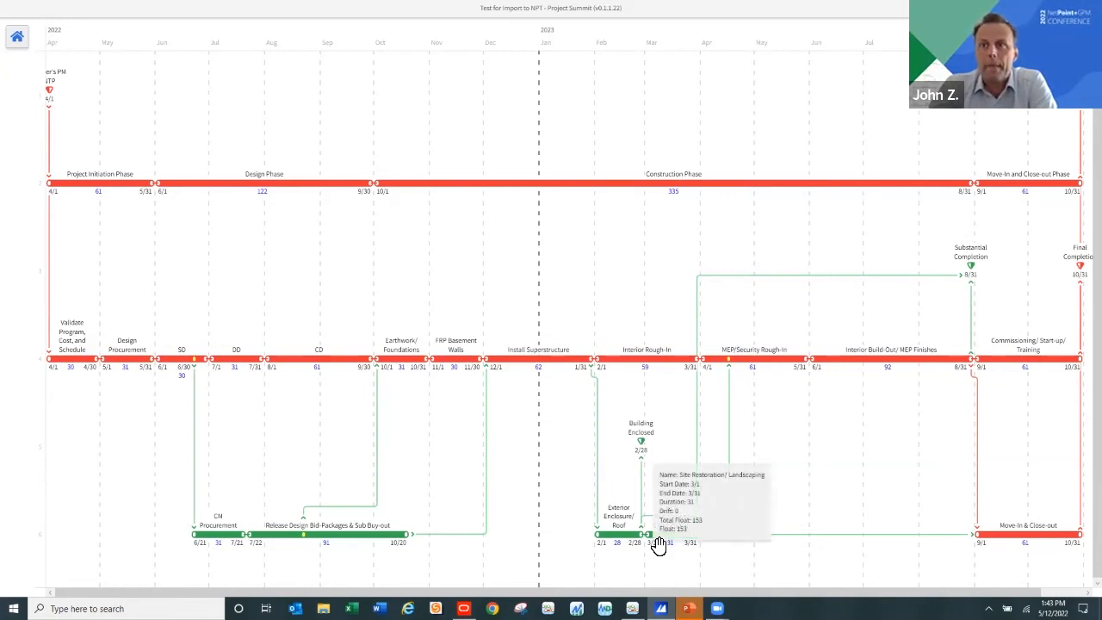